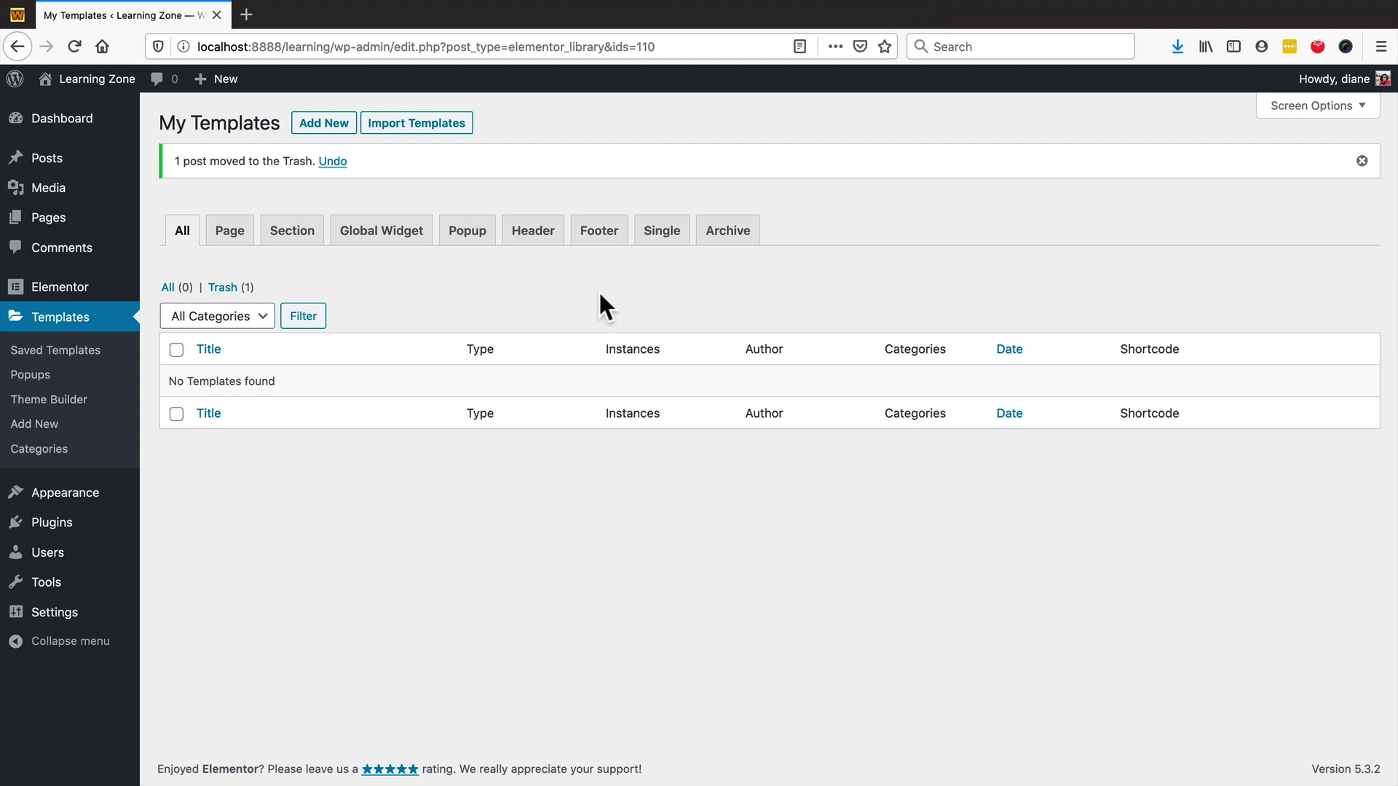
- Dismiss the '1 post moved to the Trash' notice above the empty templates list
click(1361, 161)
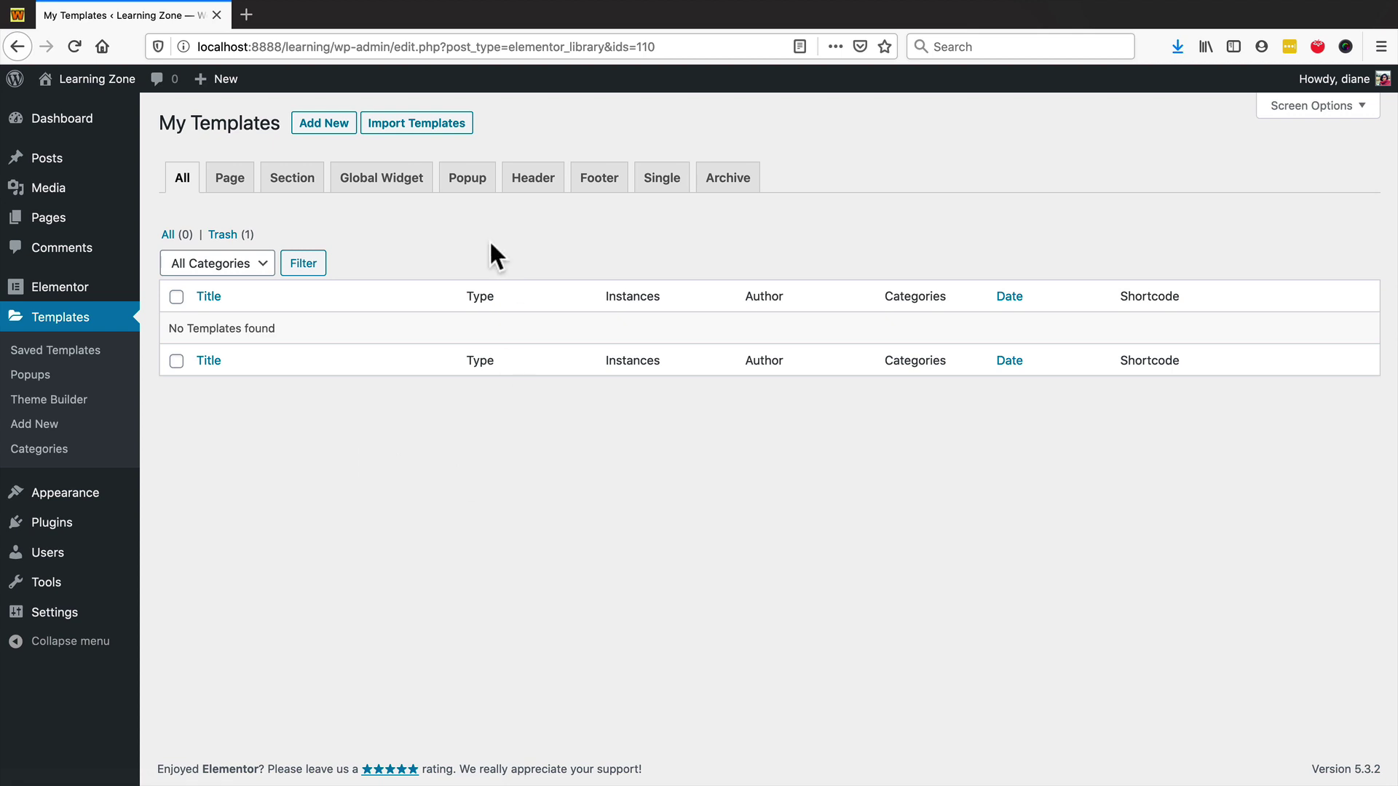
mouse_move(59, 295)
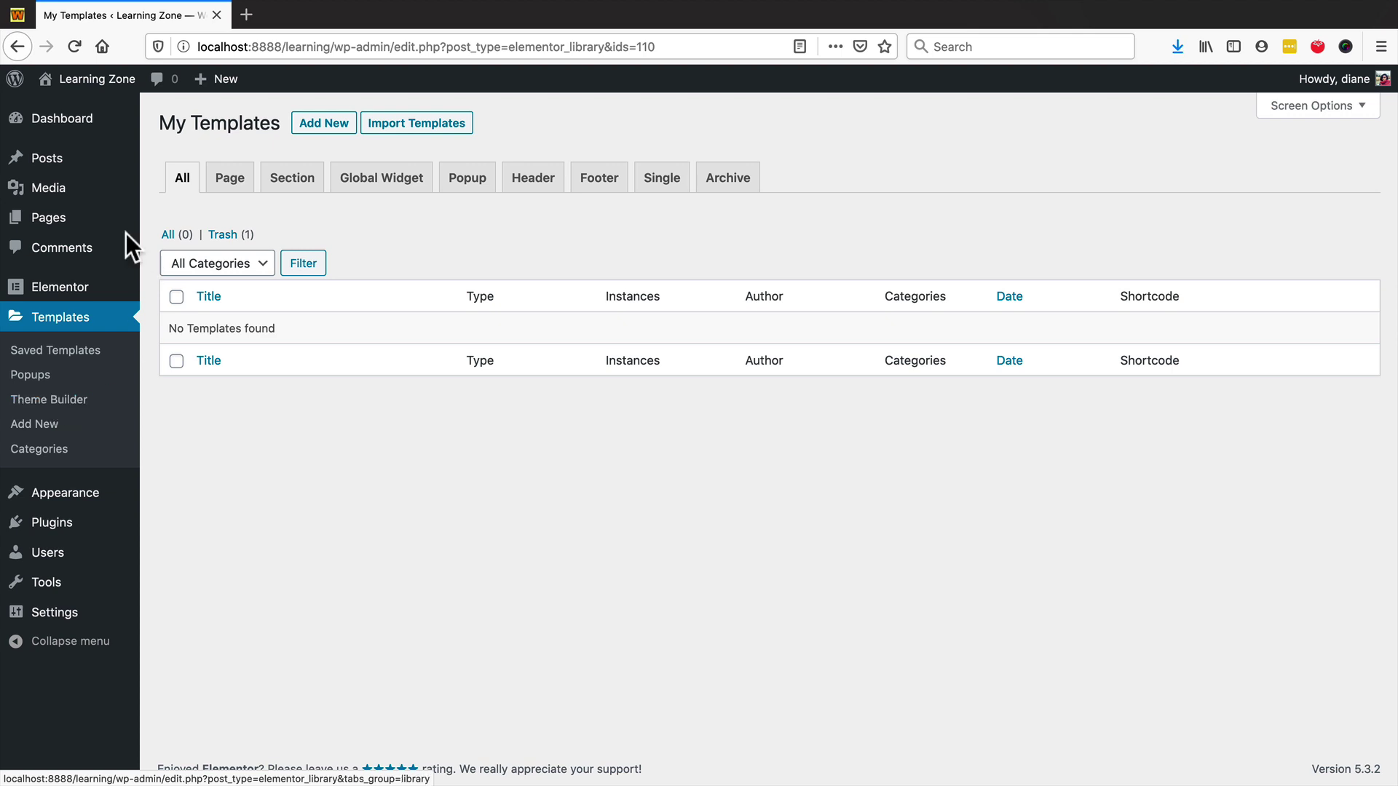
- Create a new Theme Builder footer template named 'Footer'
click(43, 401)
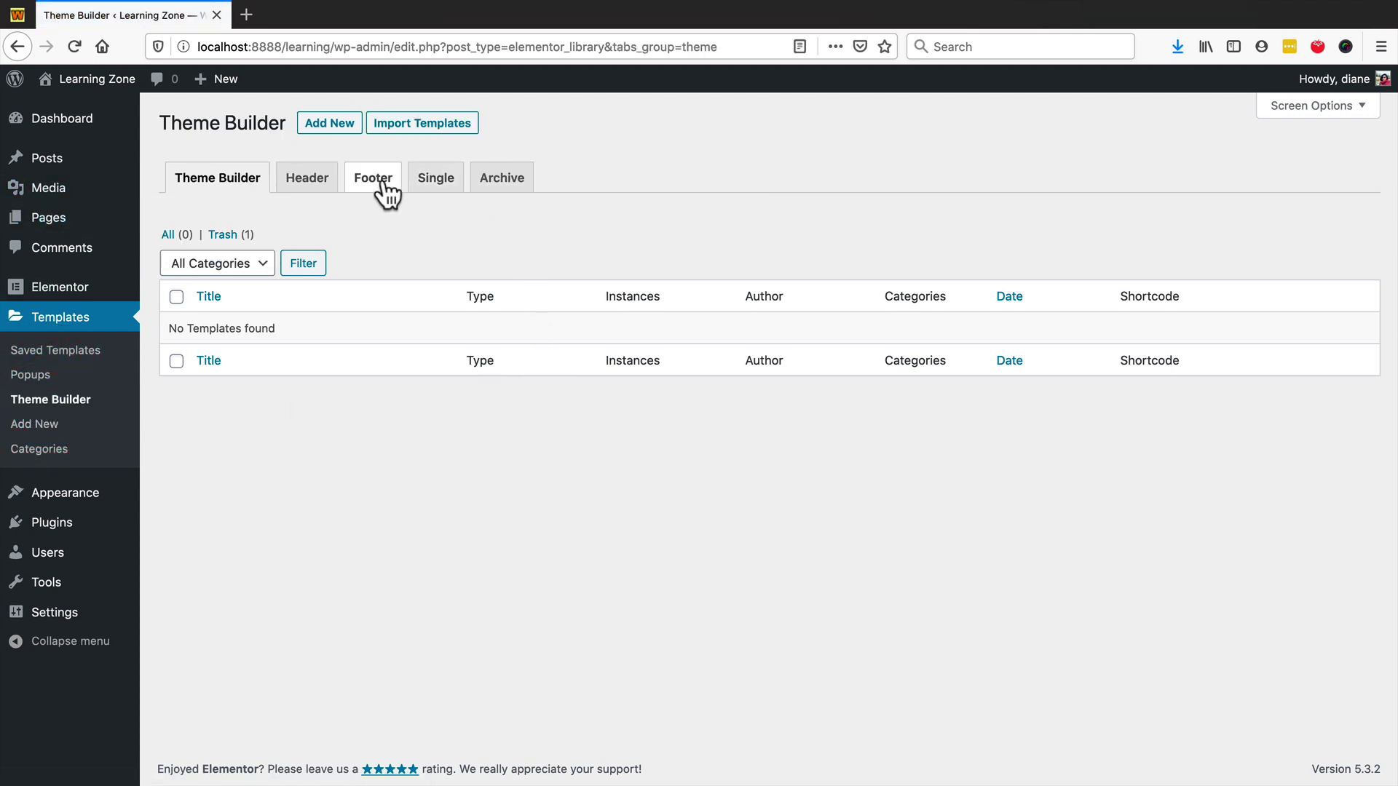
click(377, 184)
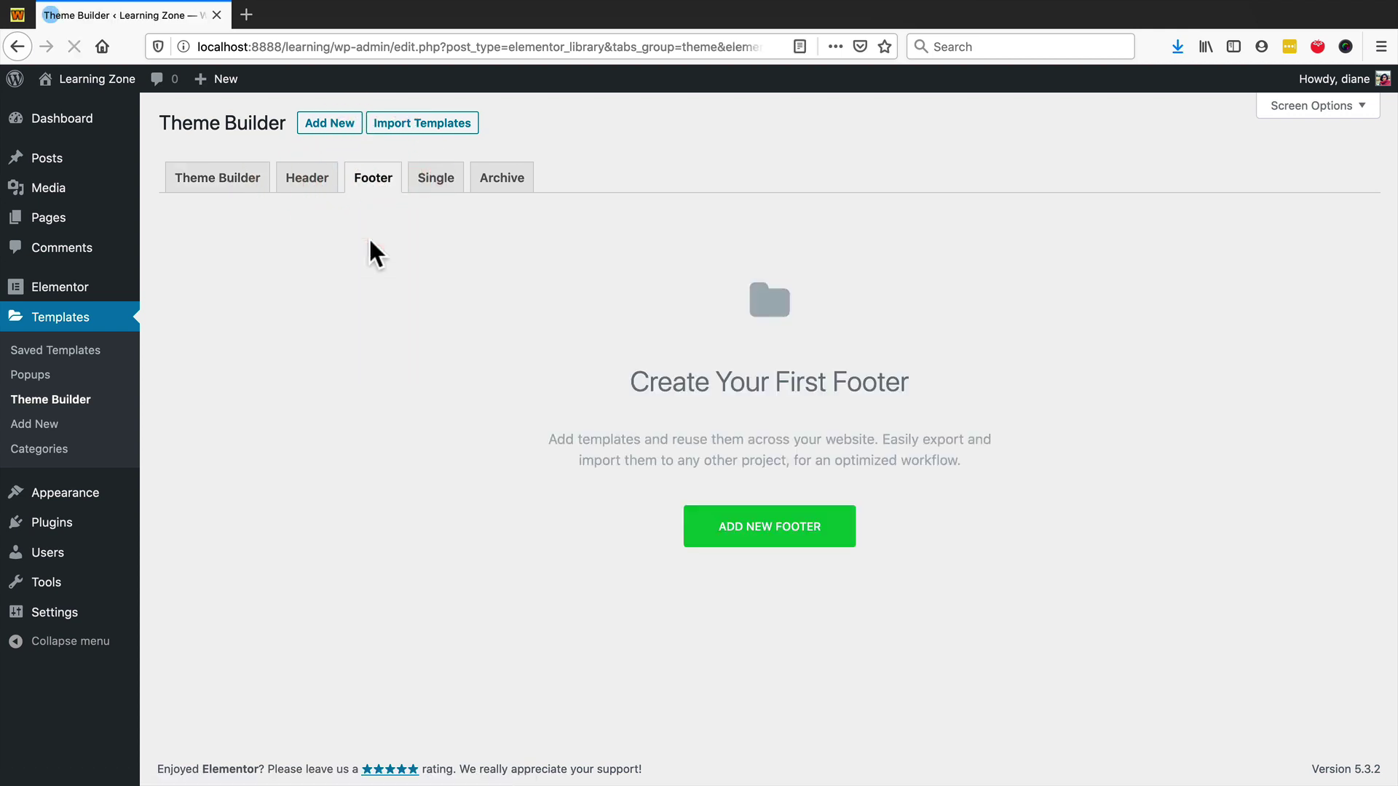
click(771, 539)
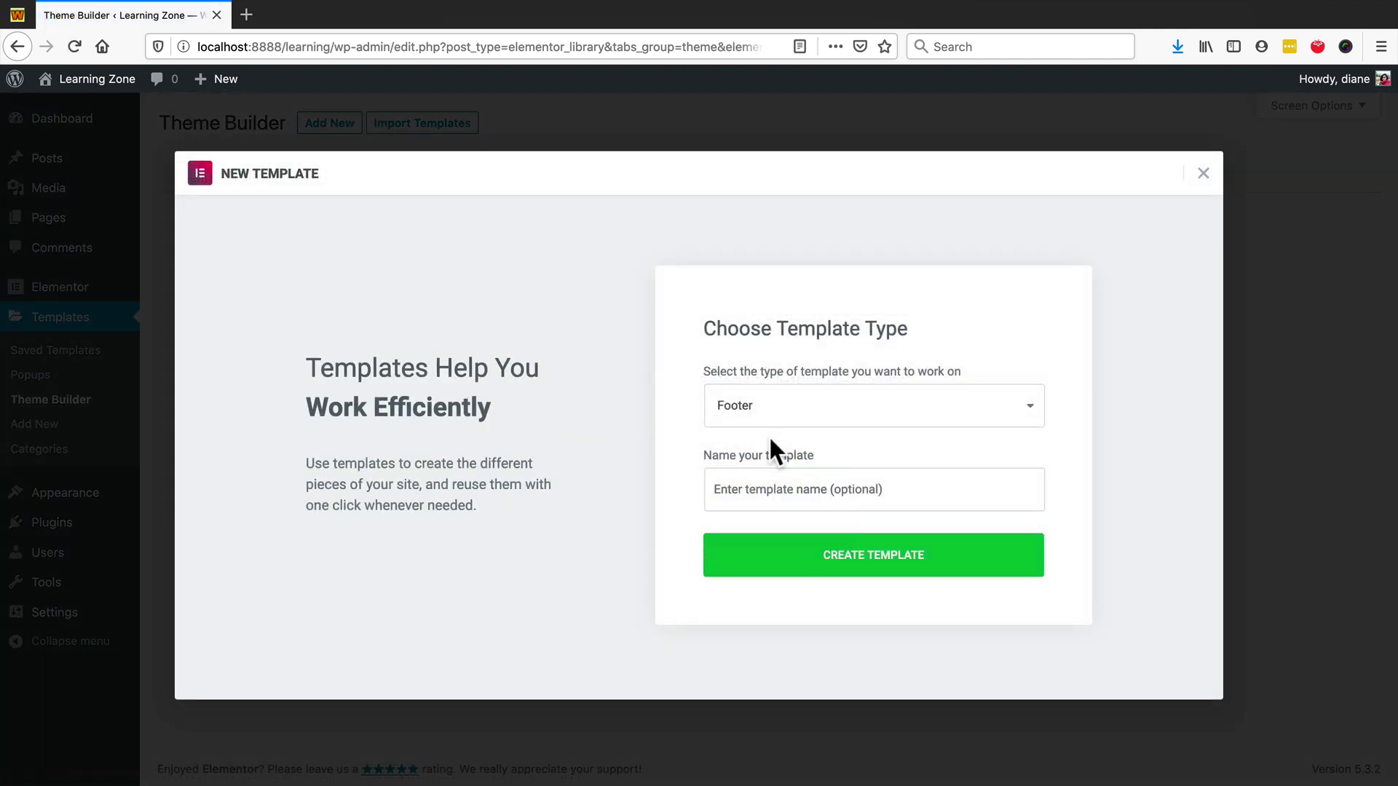
click(739, 482)
text(Footer)
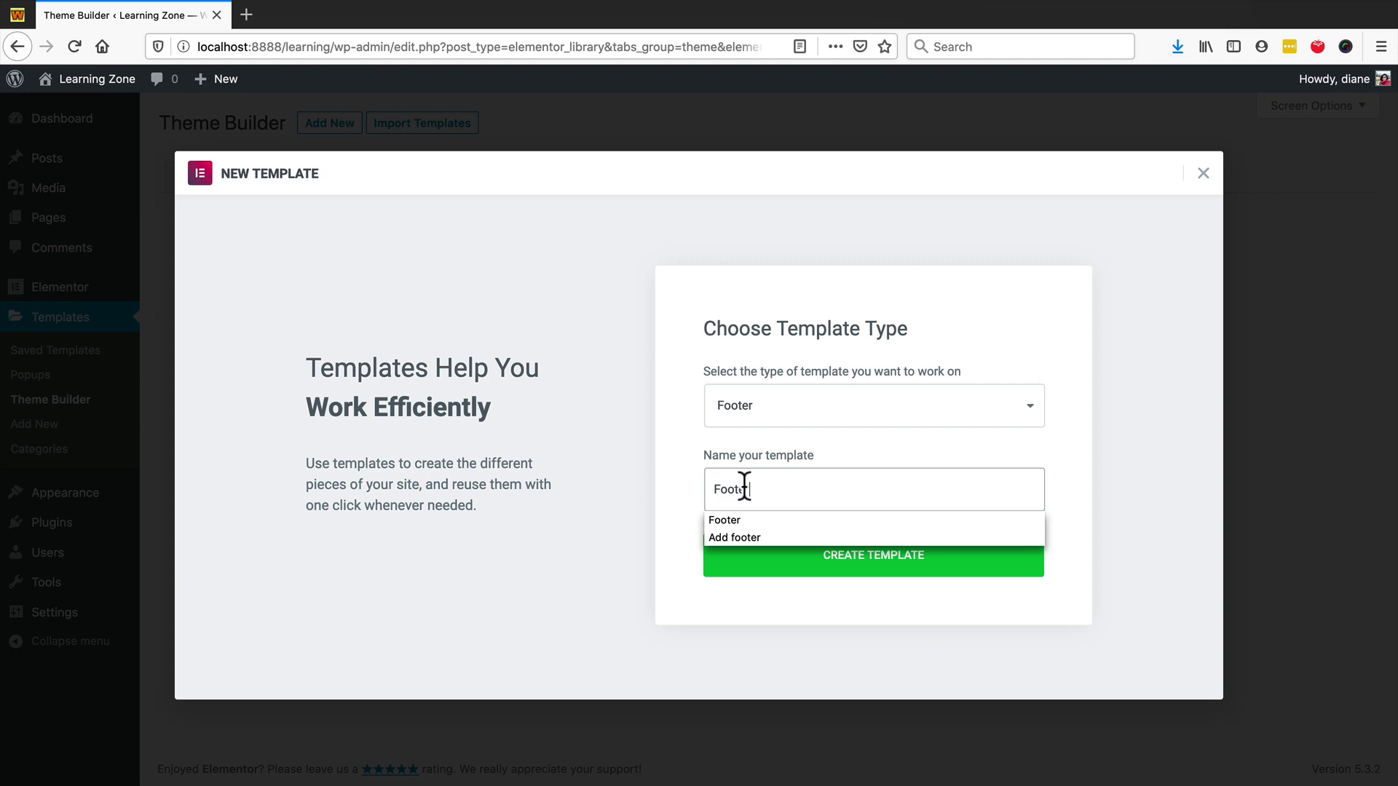
click(666, 470)
click(880, 566)
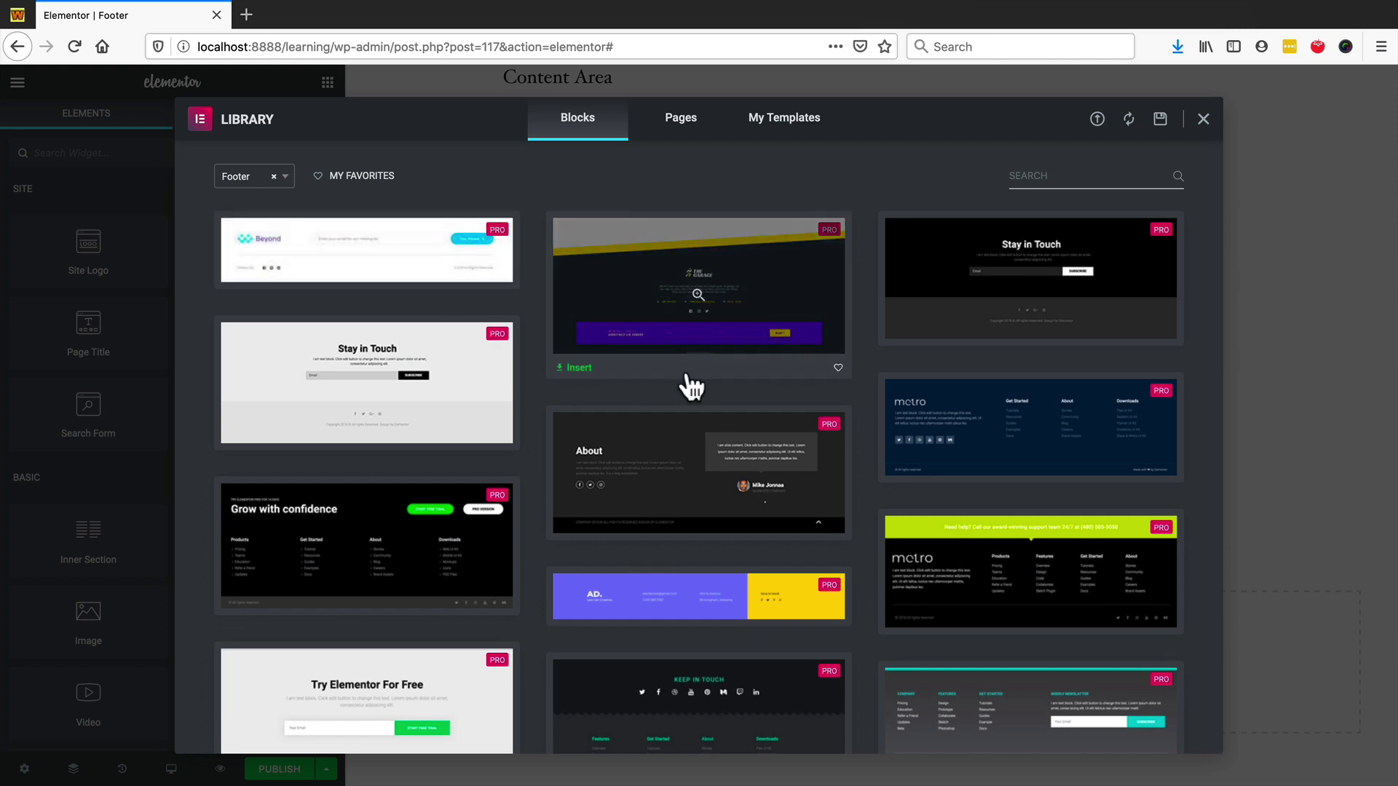
- Insert the premade 'Grow with confidence' block from the footer Library Blocks
scroll(685, 386, down, 7)
scroll(801, 386, up, 8)
scroll(575, 524, down, 5)
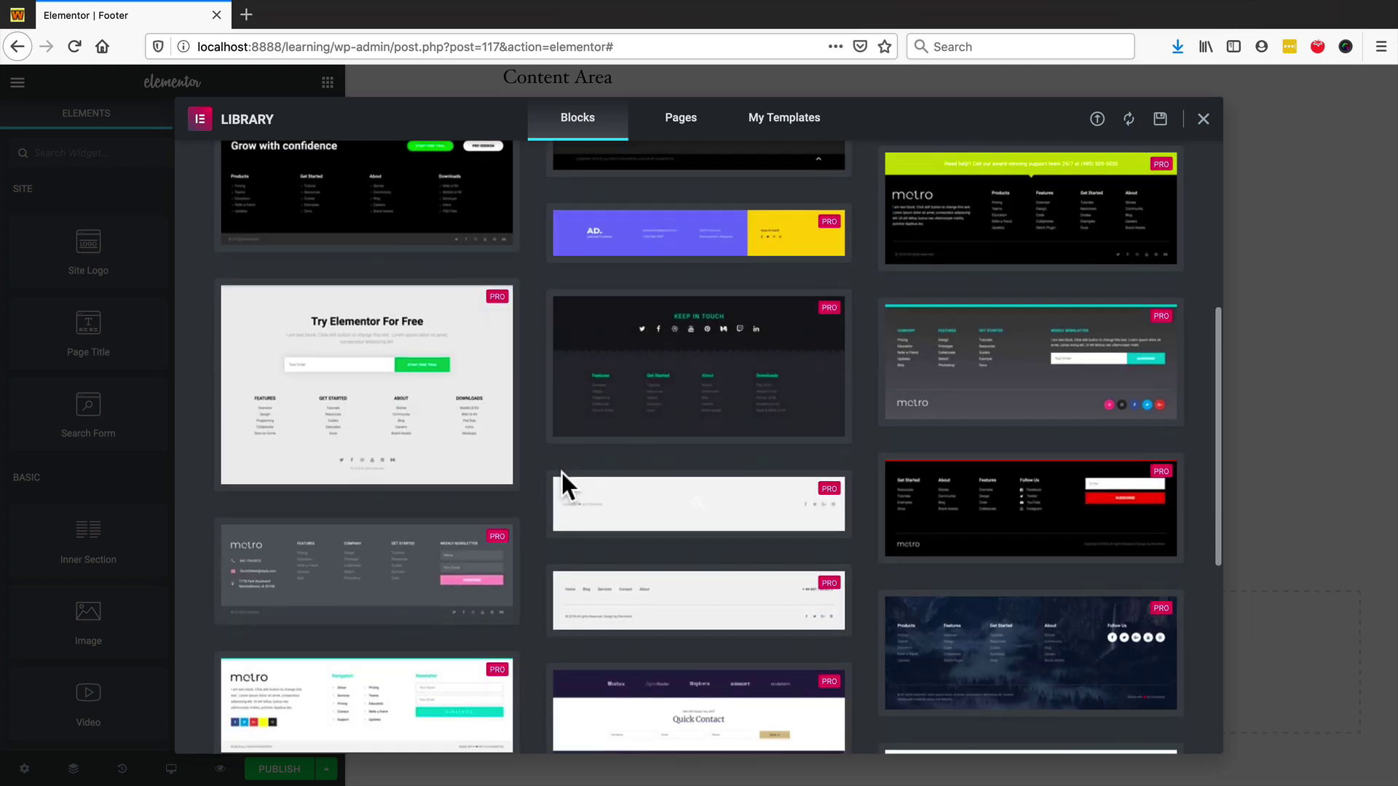
scroll(363, 447, down, 4)
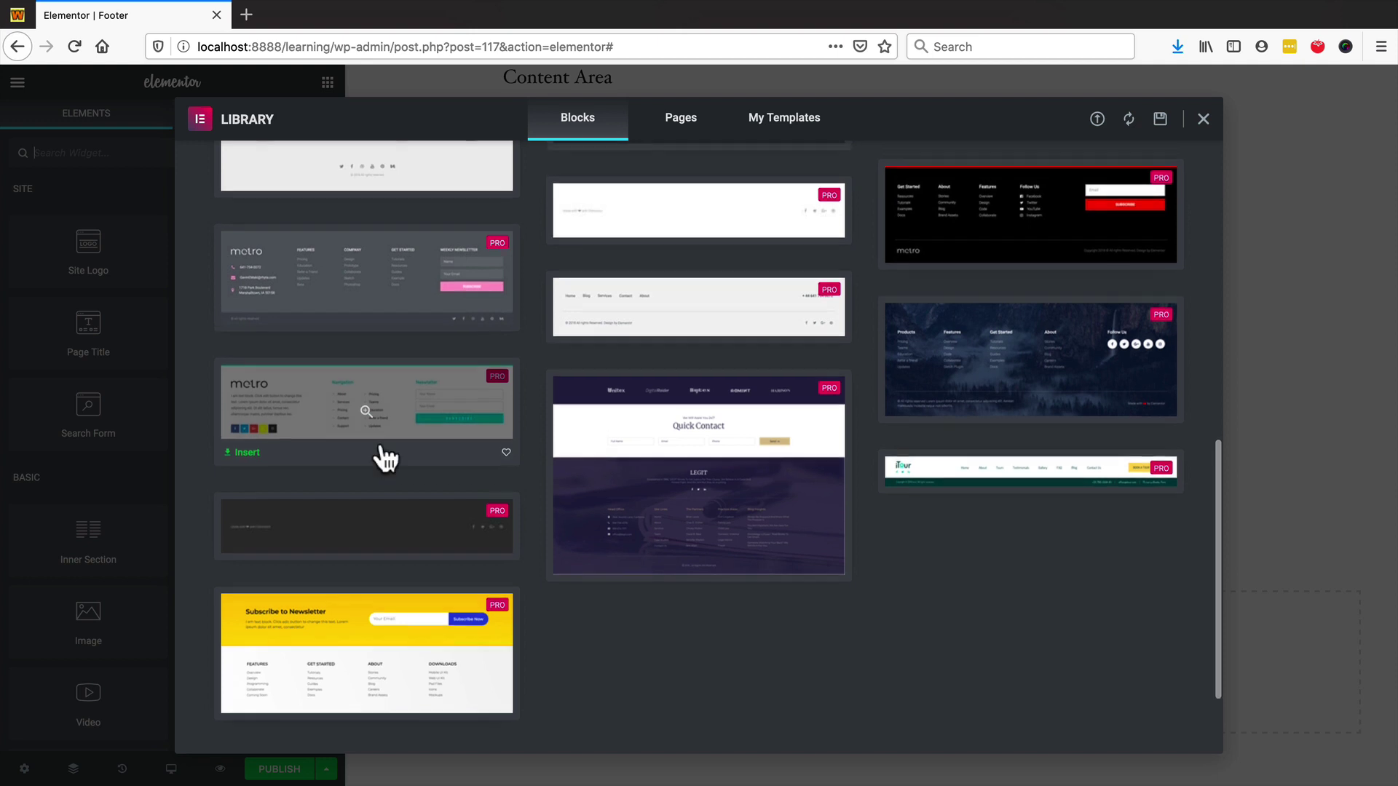
scroll(390, 441, up, 6)
scroll(399, 432, up, 2)
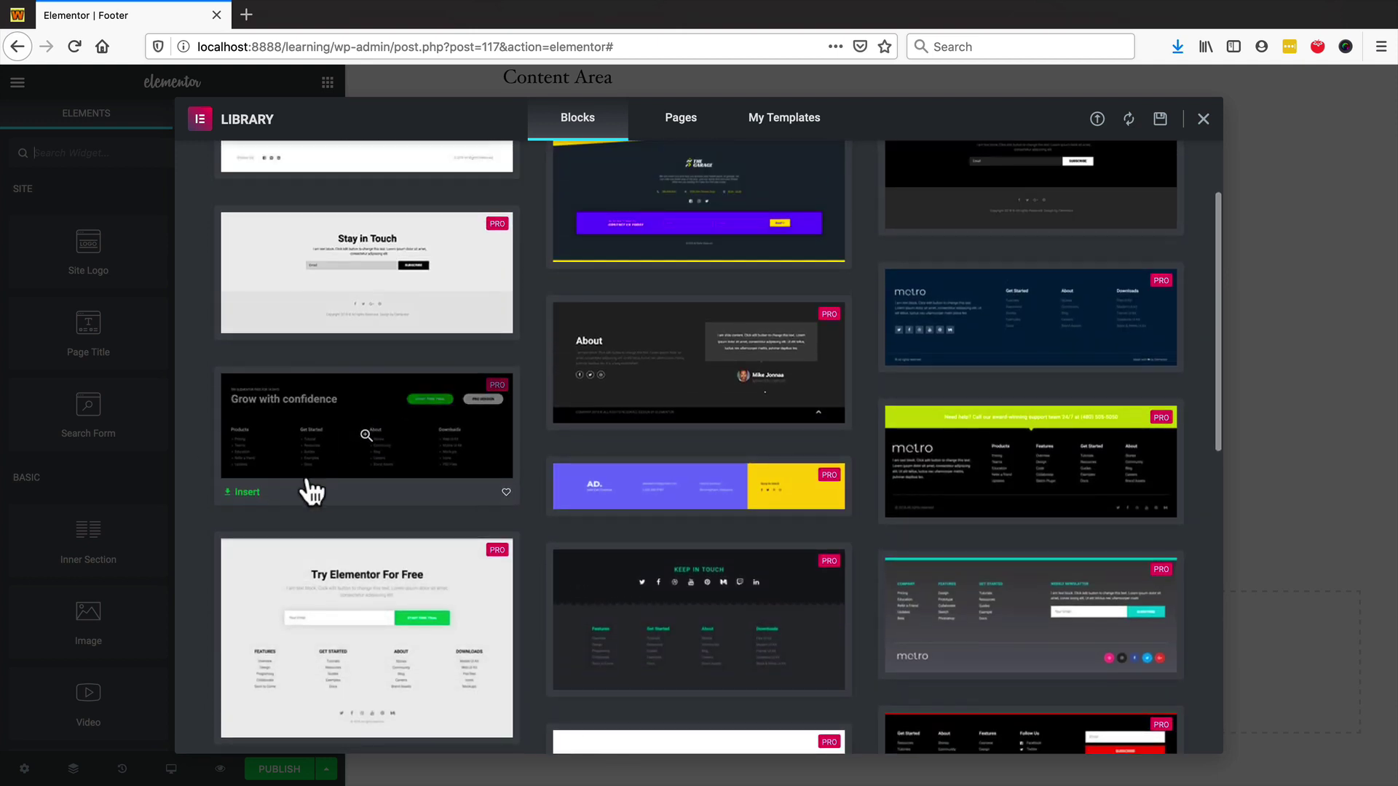
click(246, 492)
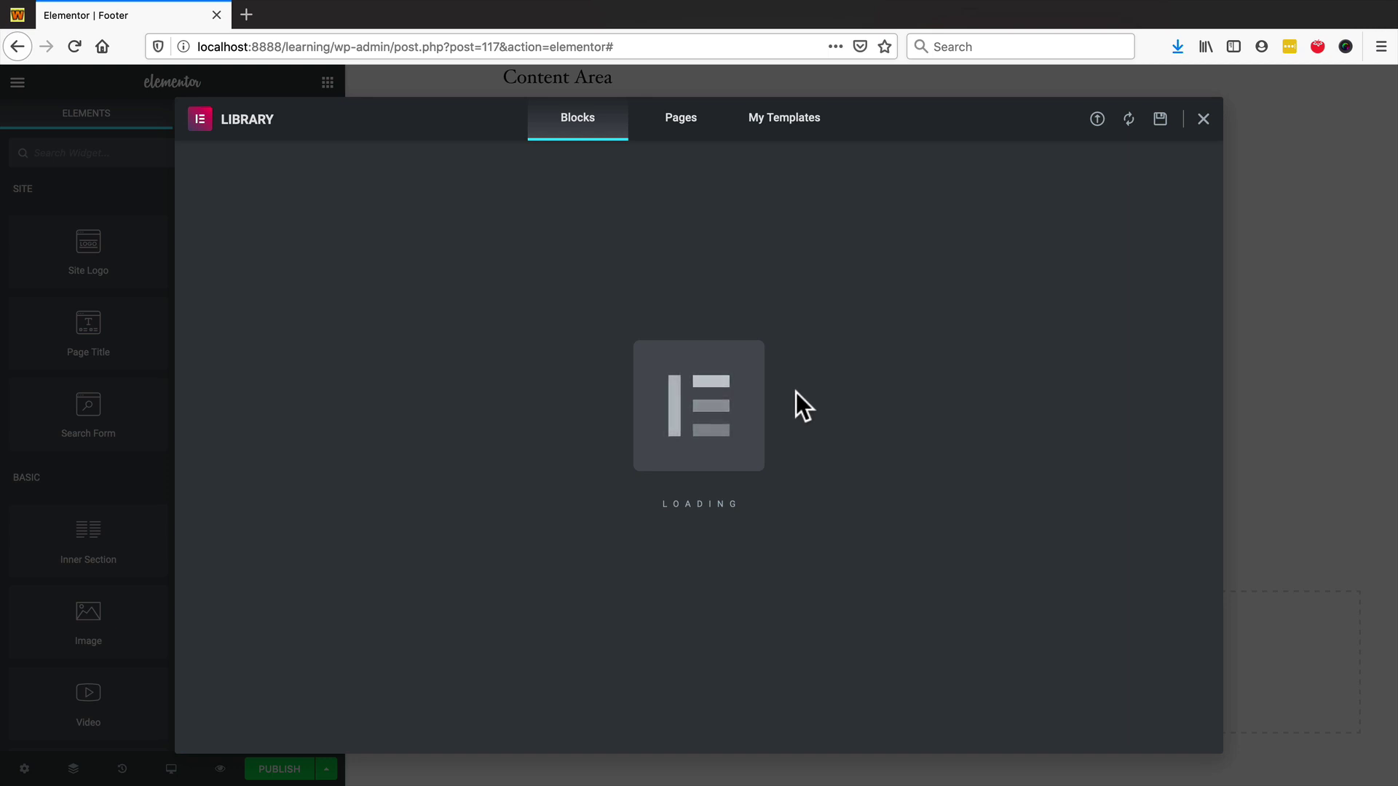
scroll(735, 389, down, 5)
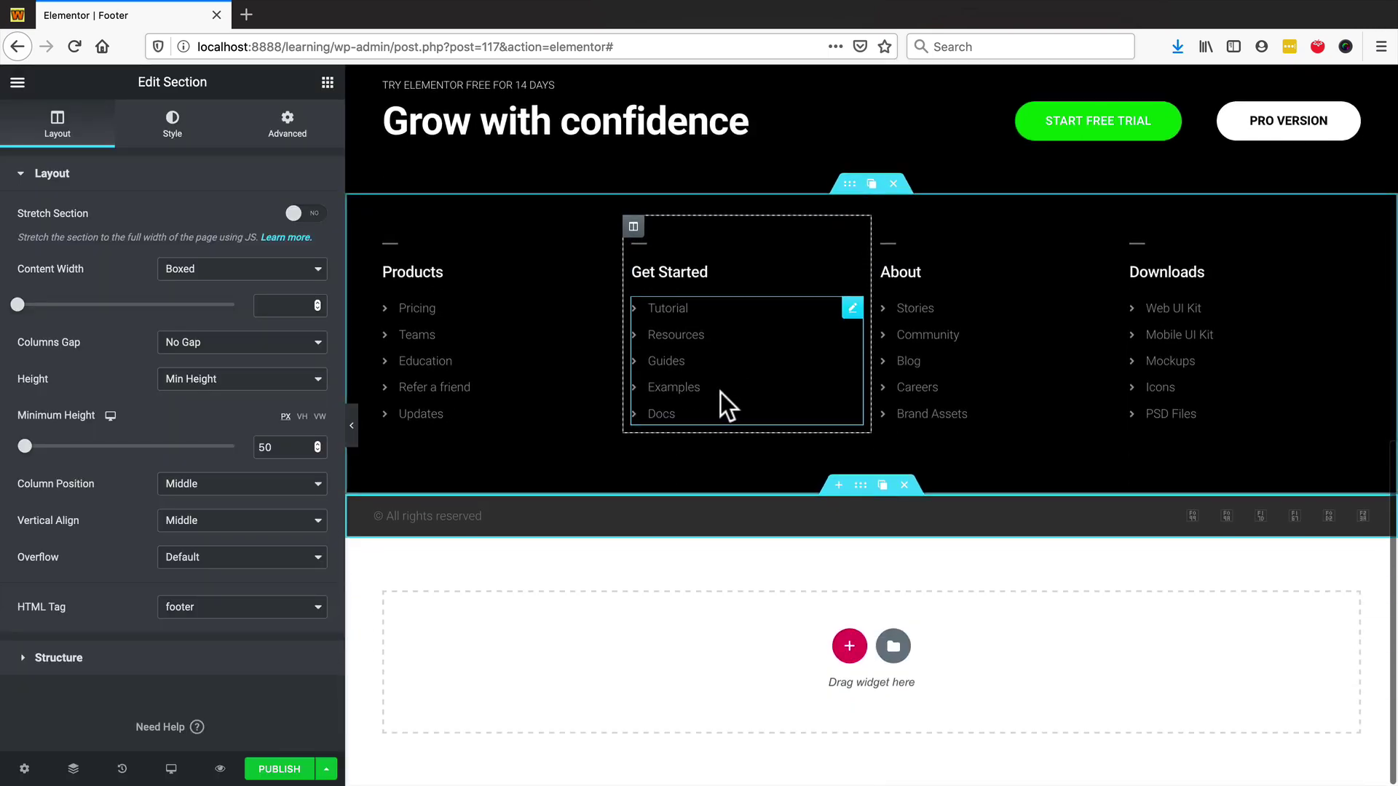
scroll(741, 380, up, 3)
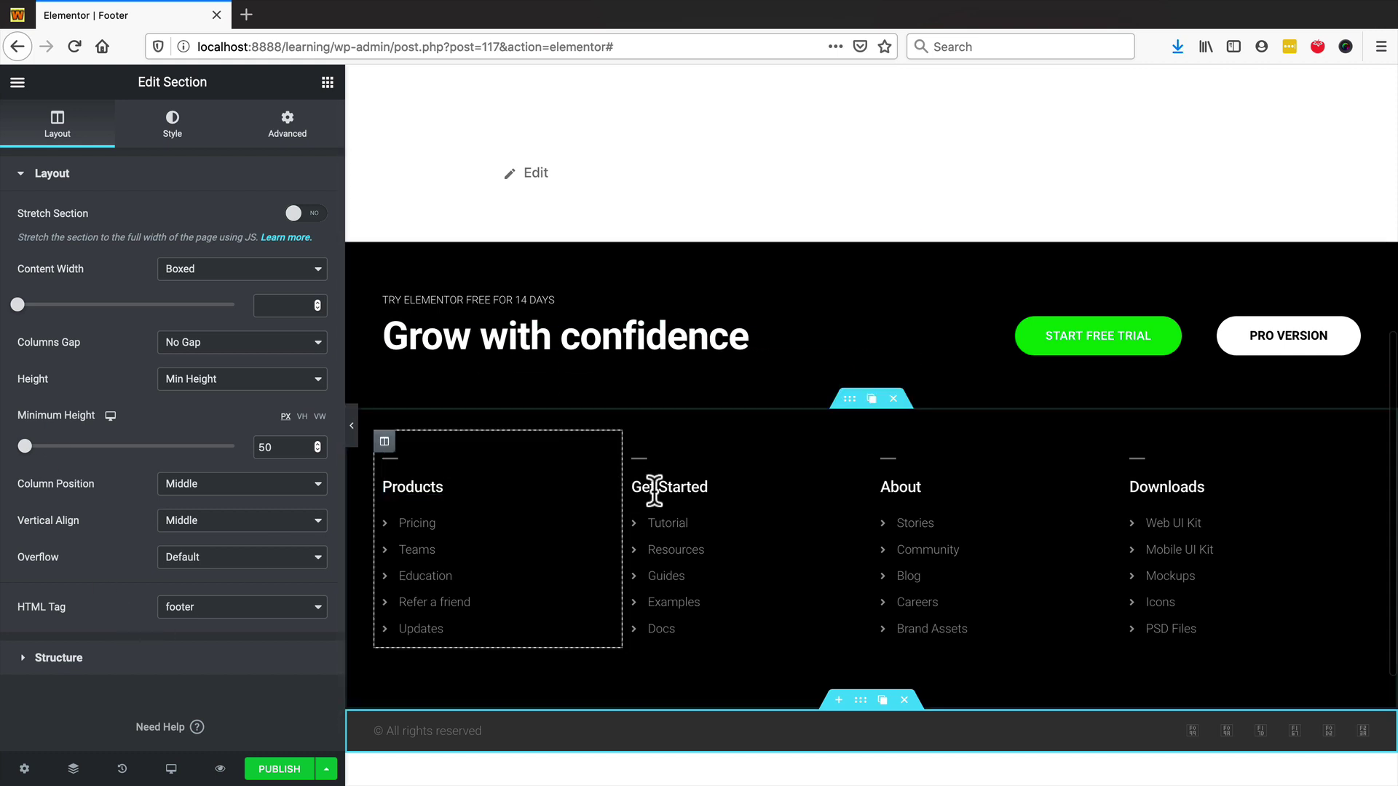
scroll(645, 406, down, 2)
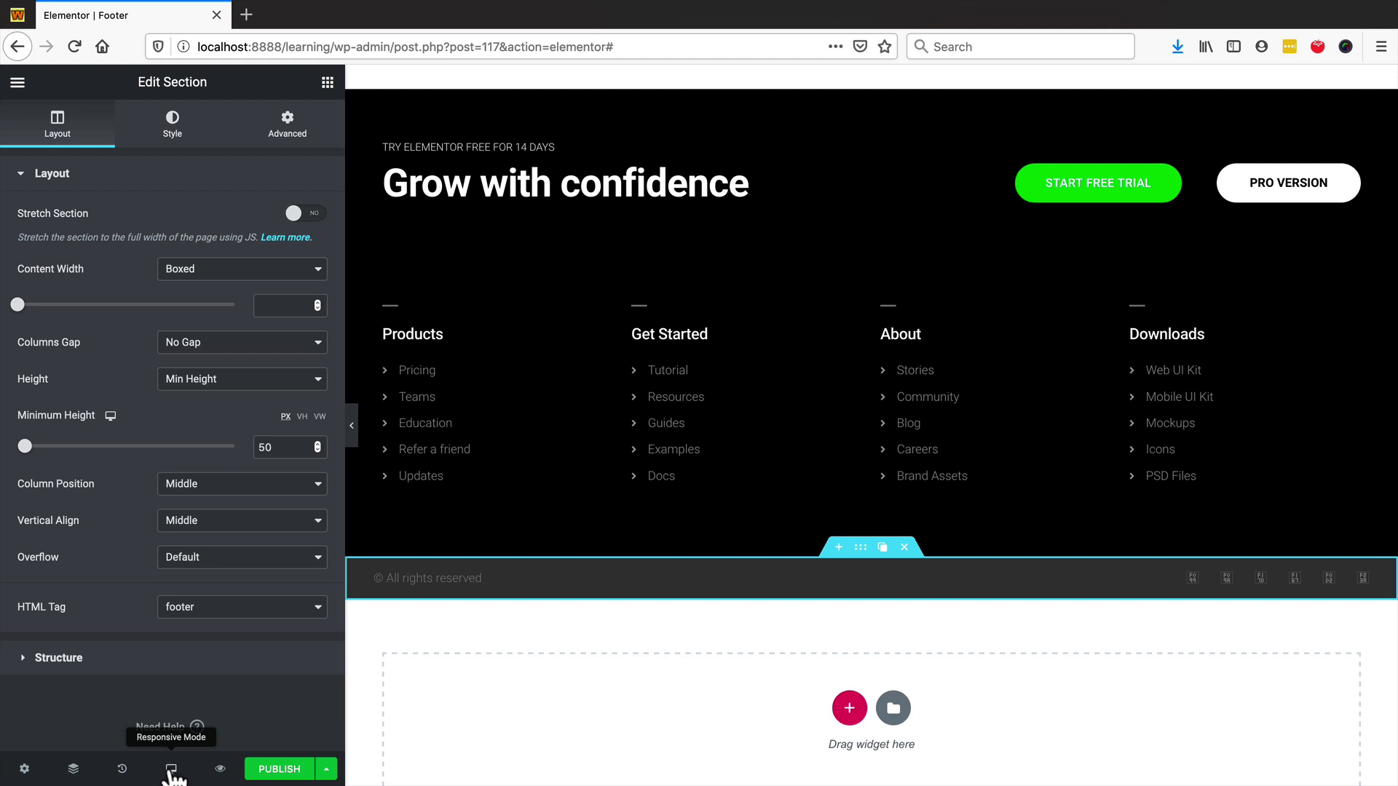
- Switch the editor's responsive preview to Mobile
click(171, 770)
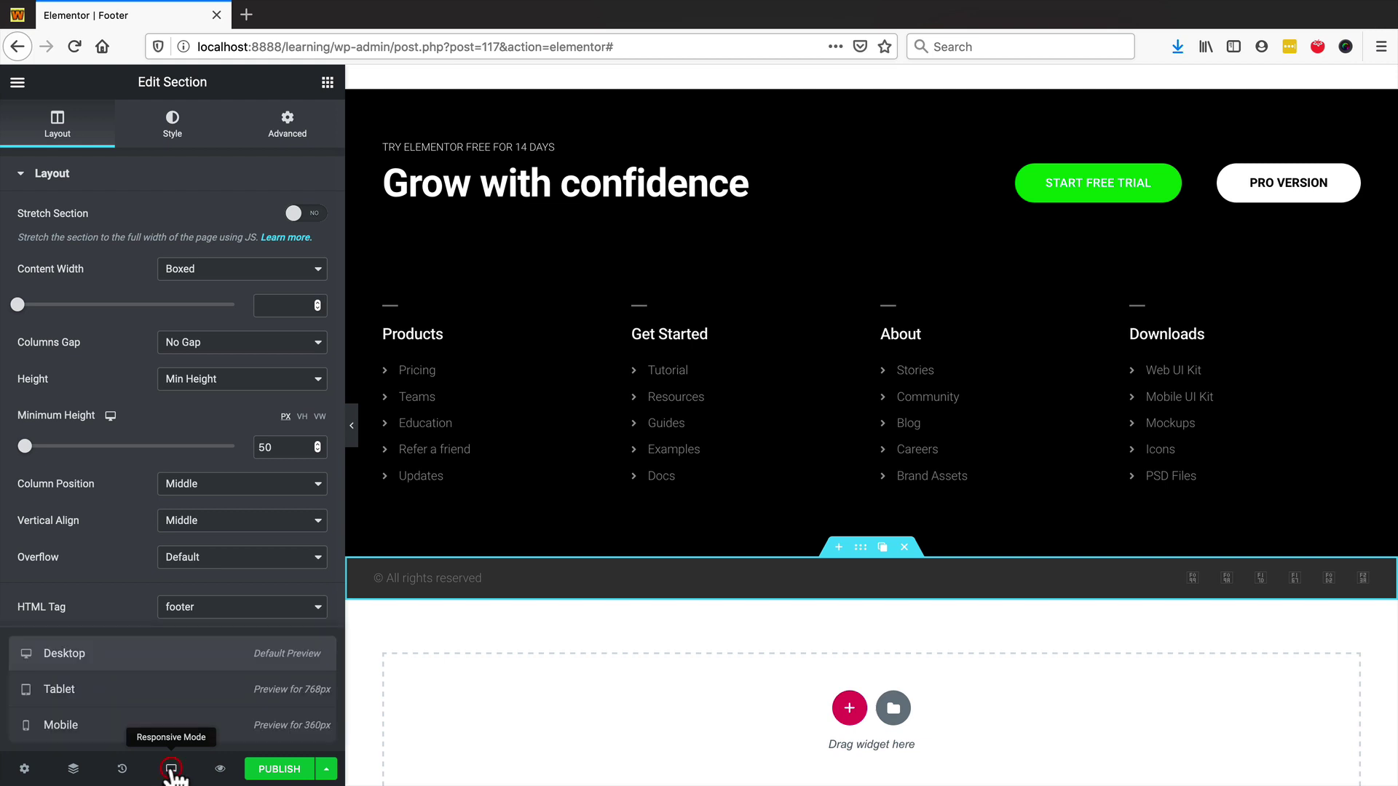
click(96, 727)
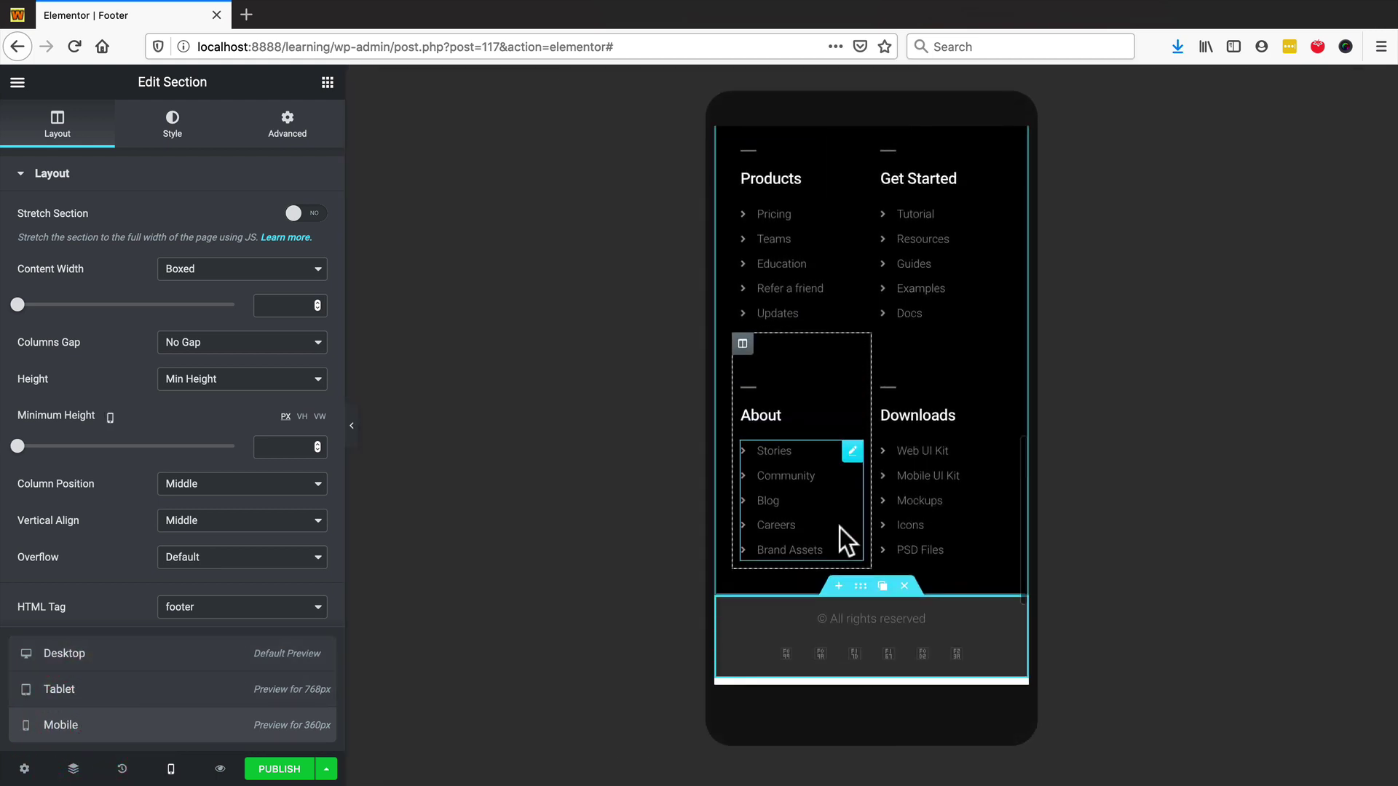
scroll(840, 527, down, 3)
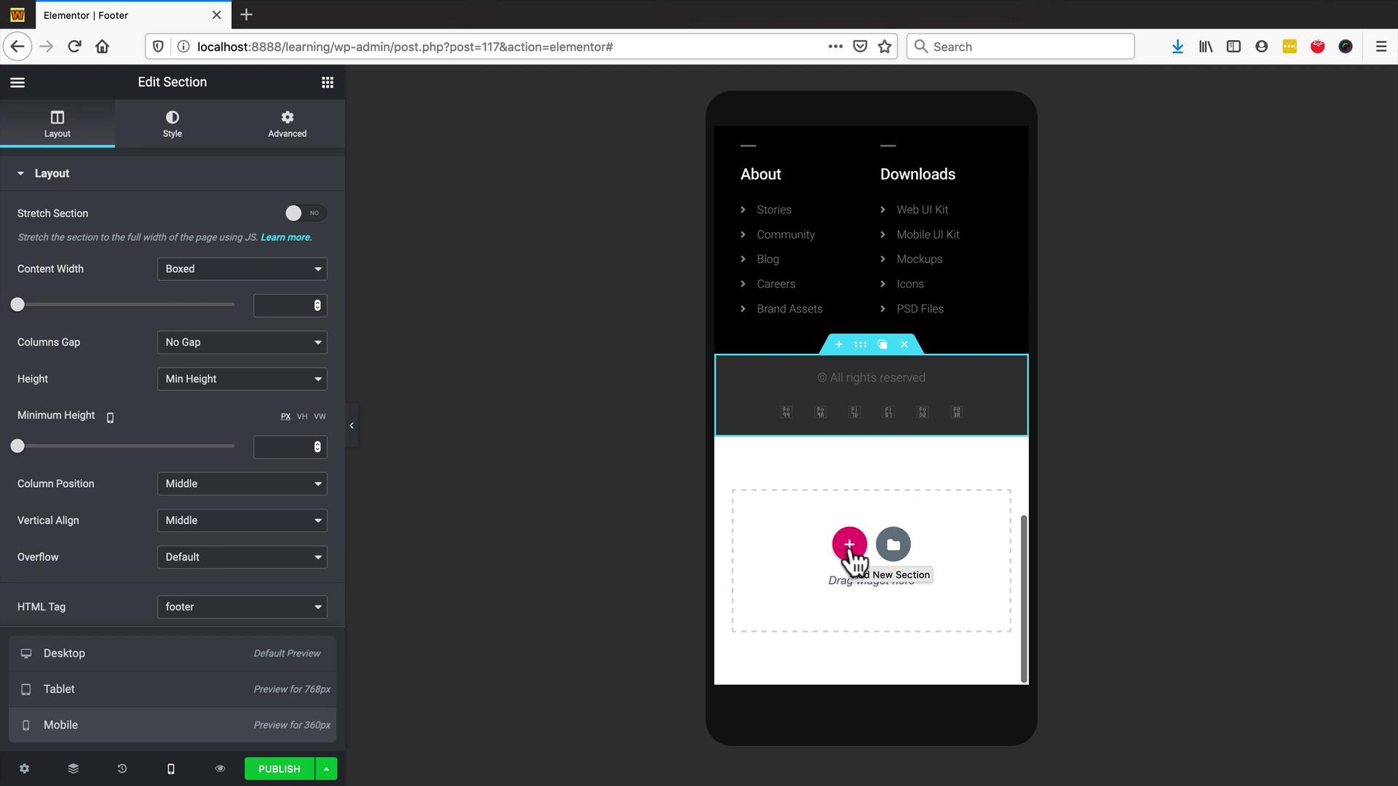
- Delete the All rights reserved bar and add a single-column section in its place
click(904, 345)
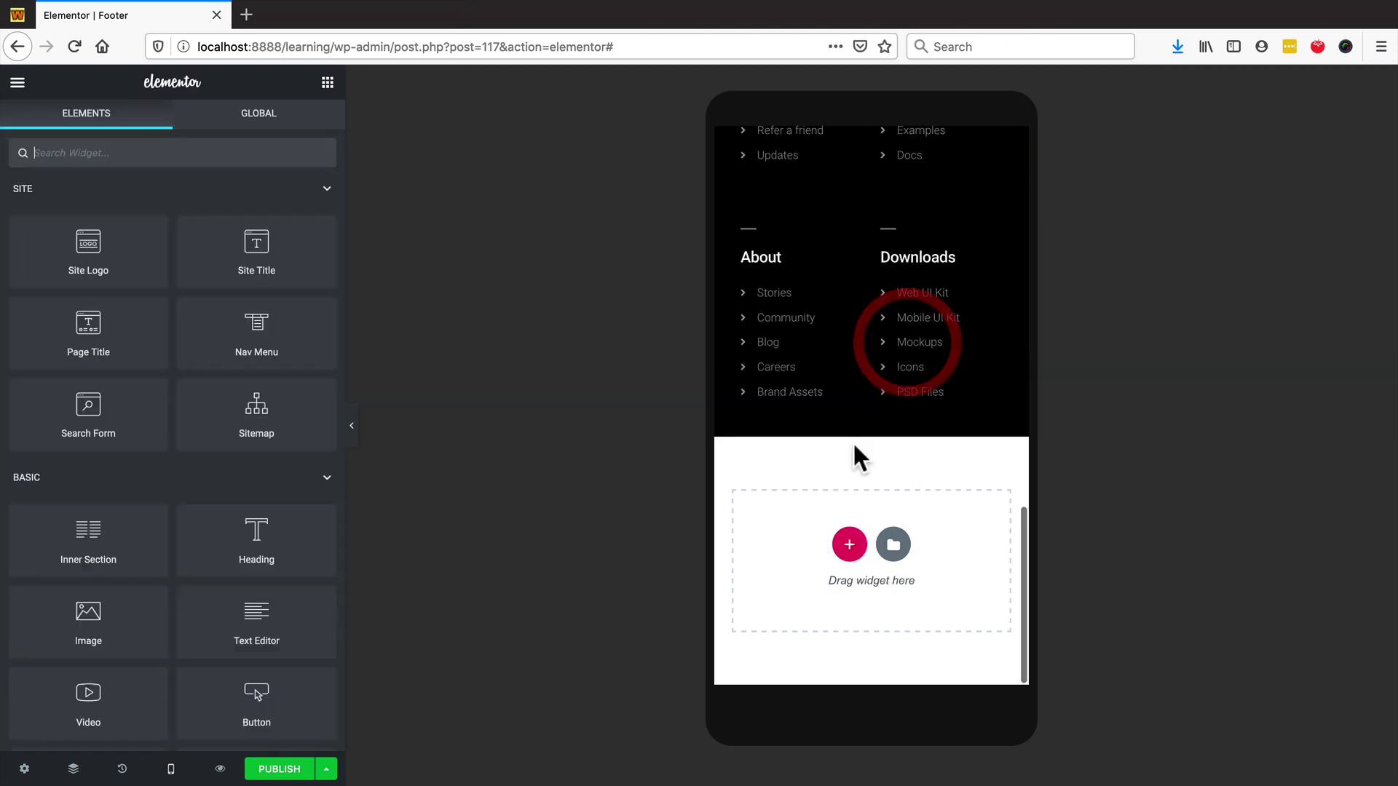
click(848, 547)
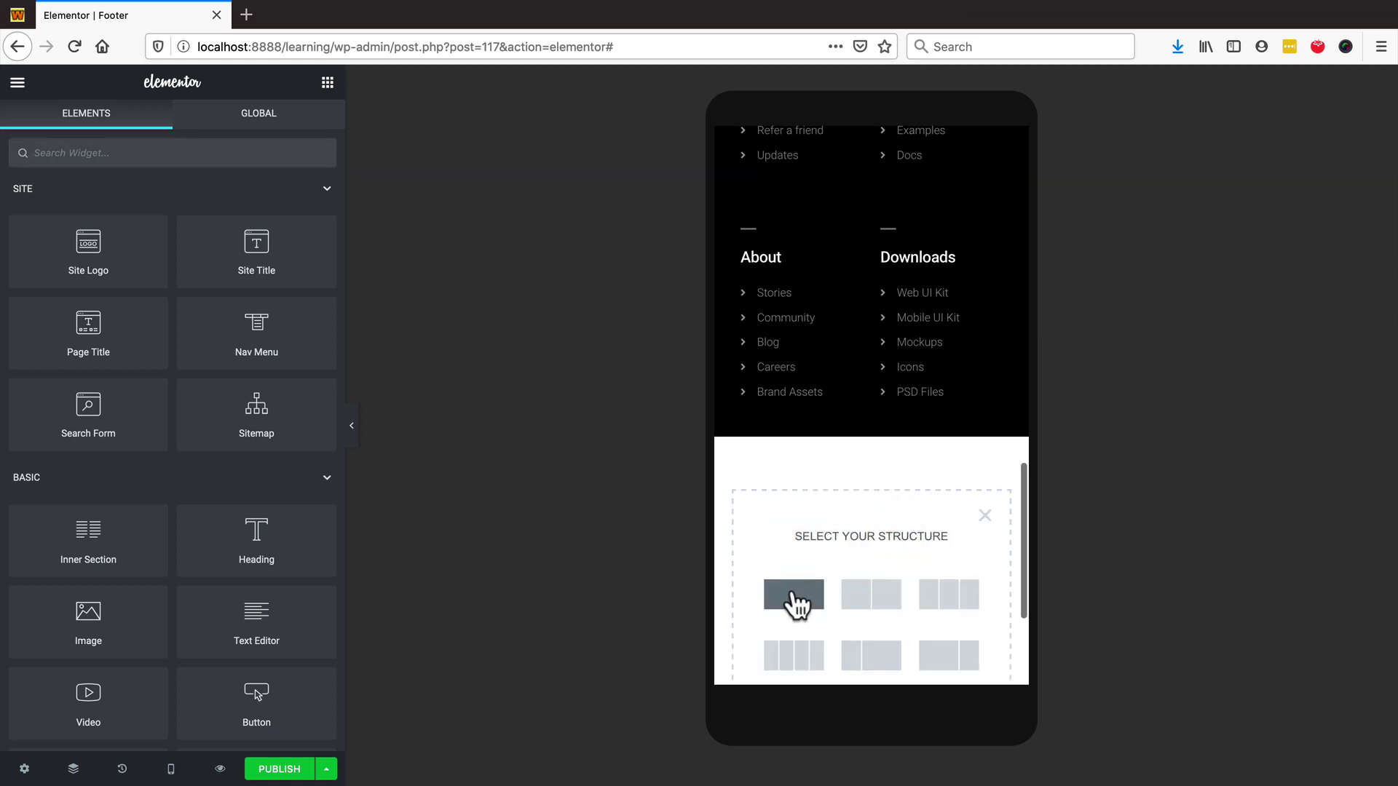
click(794, 597)
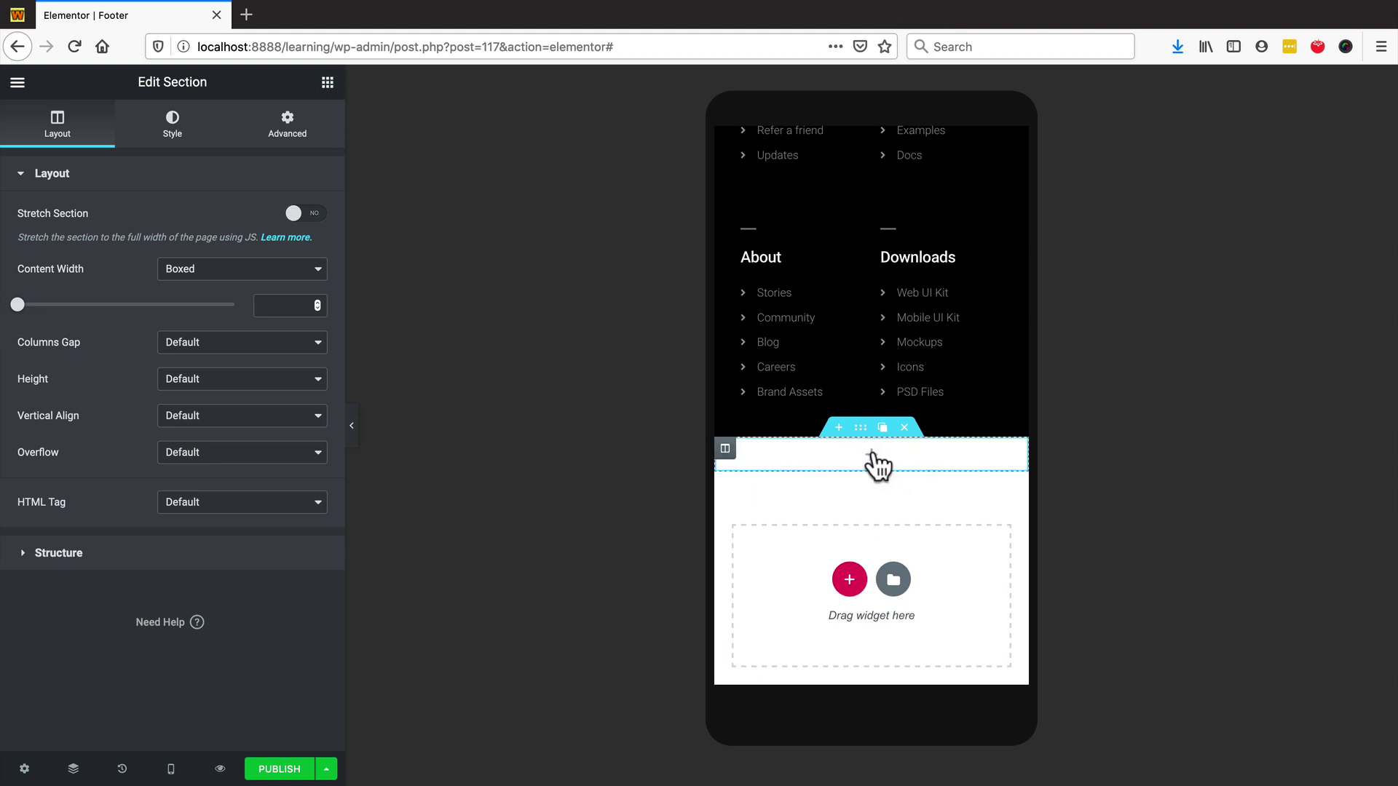
- Drop a Button widget into the new section and change its text to 'CALL US NOW!'
click(328, 84)
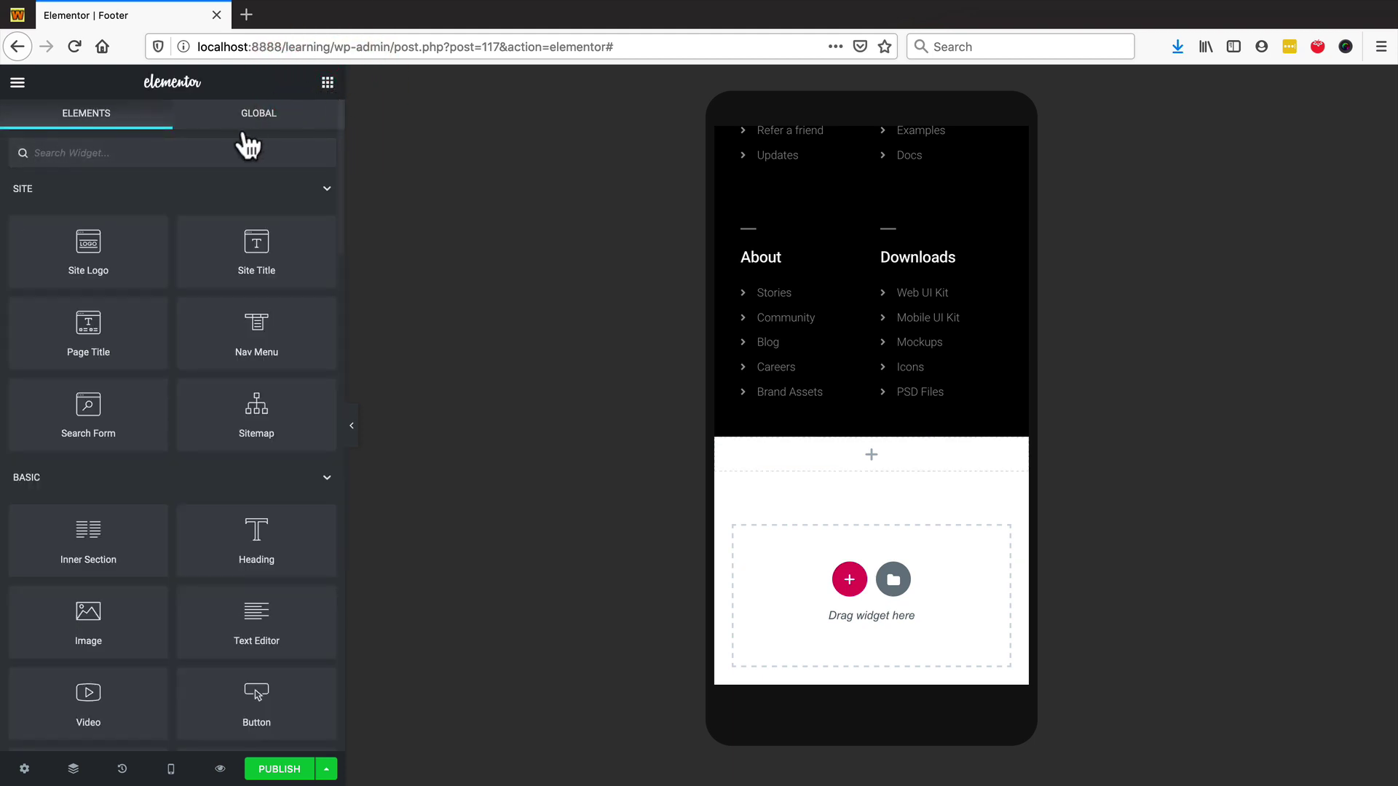
scroll(277, 483, down, 1)
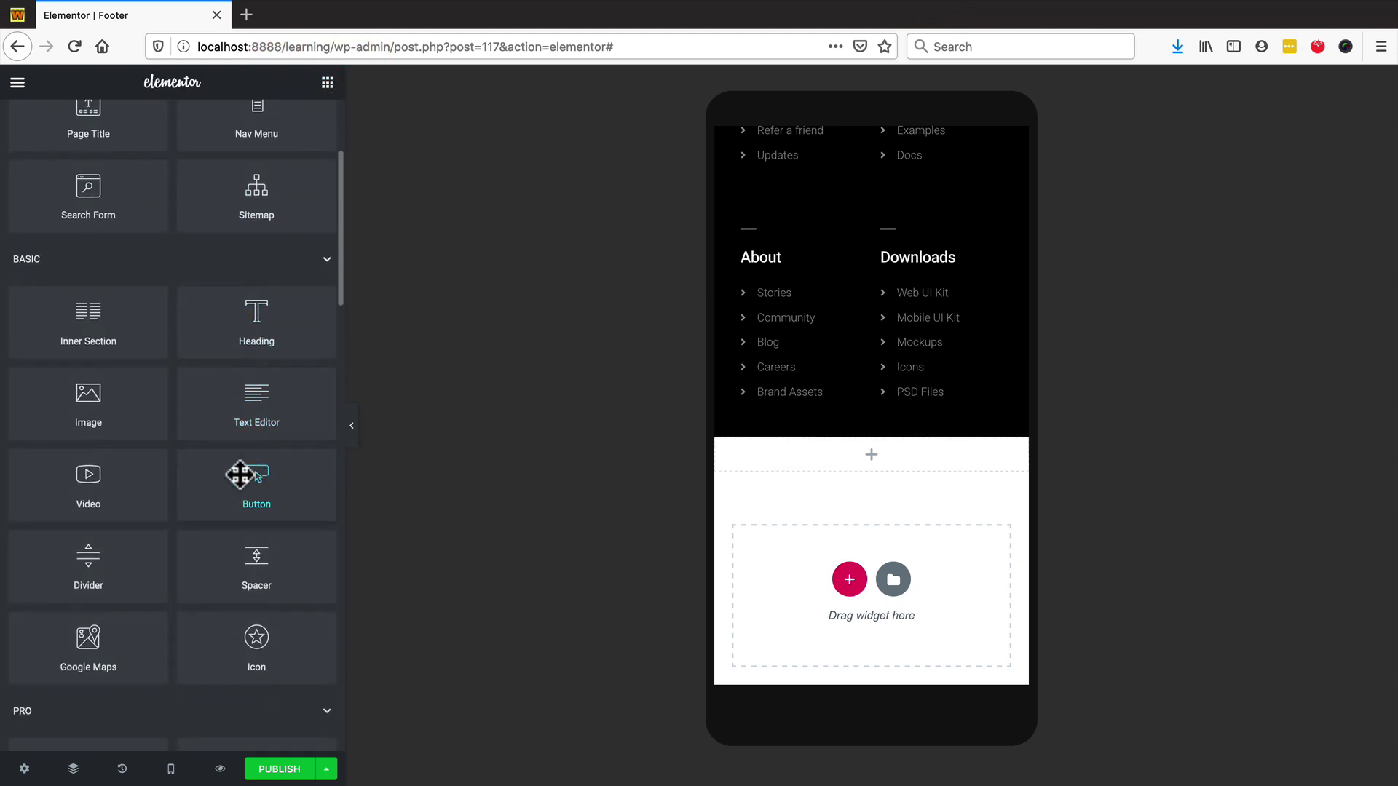
drag(246, 480, 906, 452)
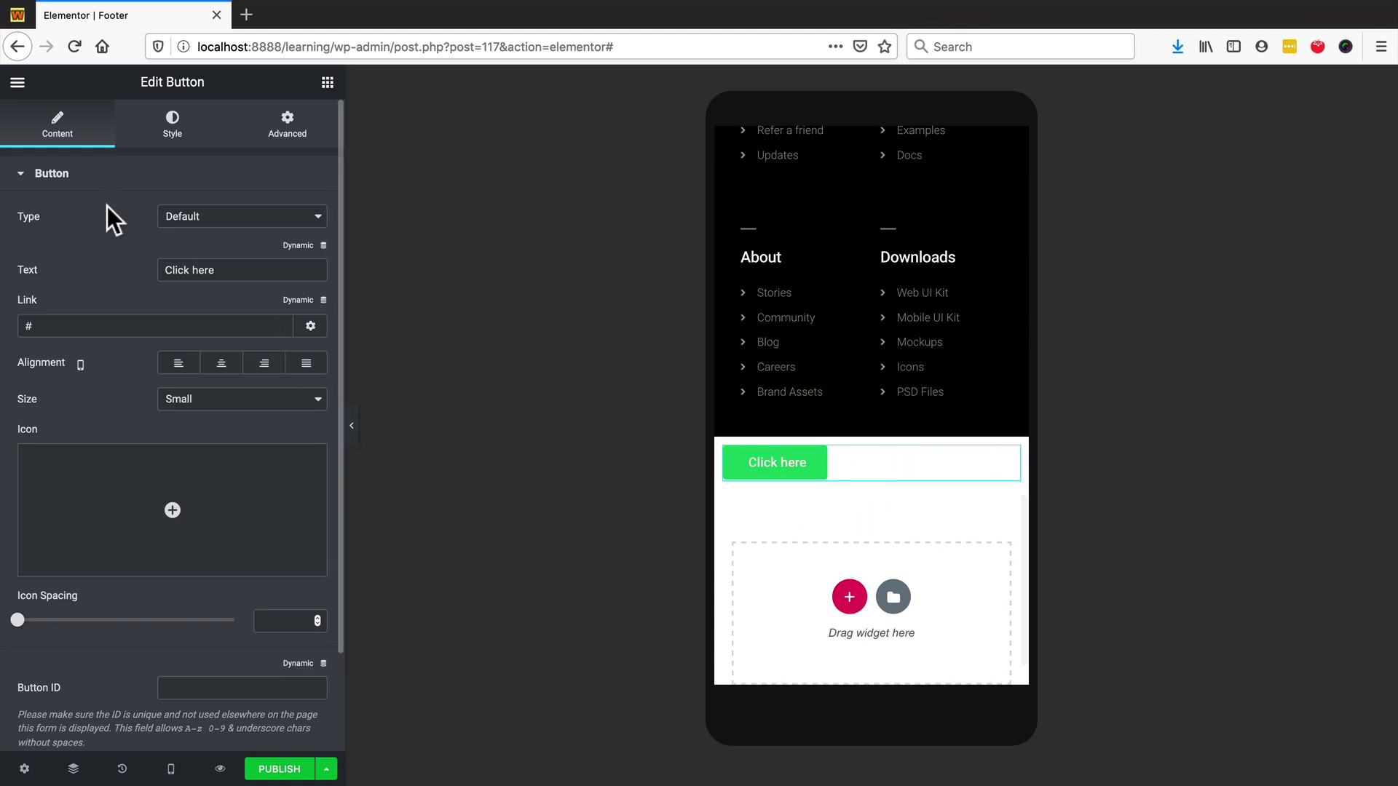
drag(237, 272, 124, 251)
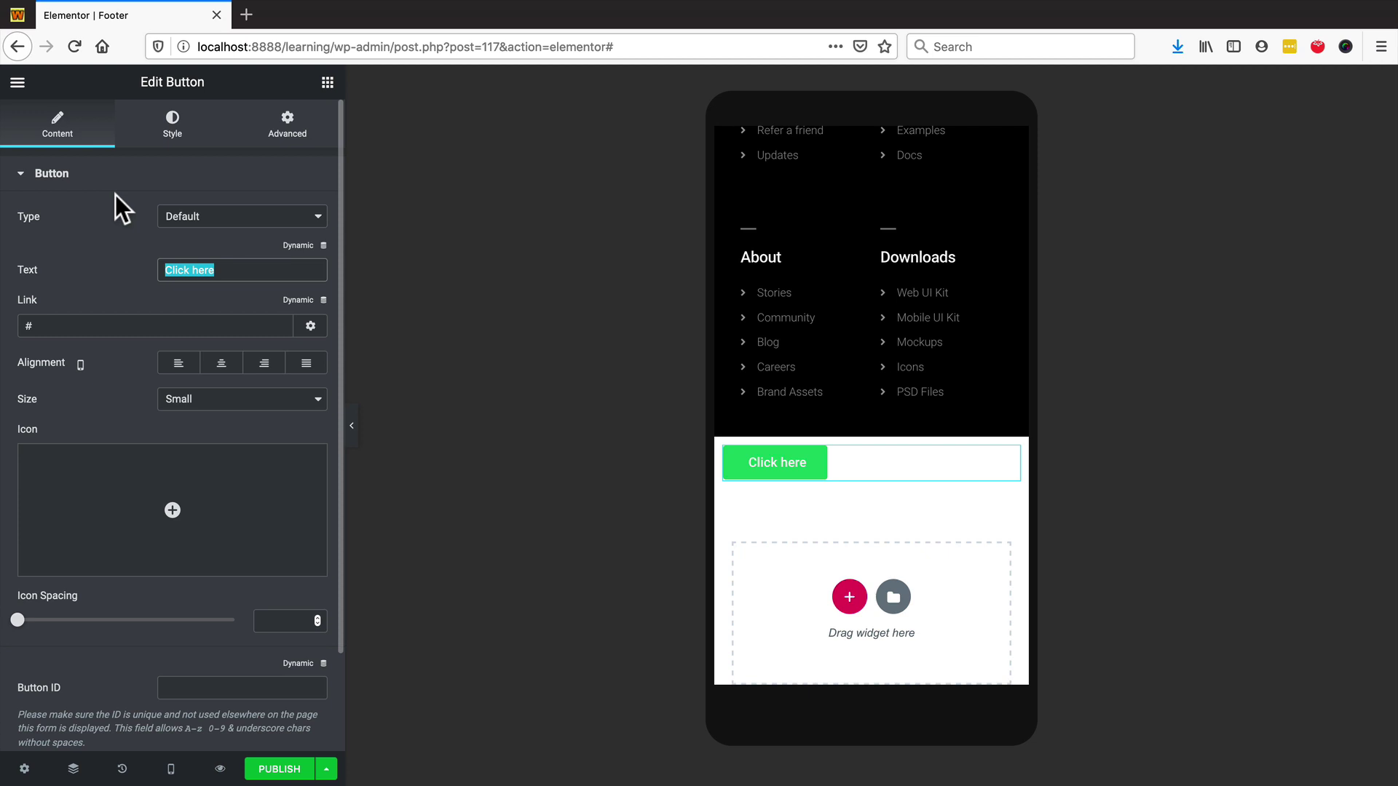
text(CALL )
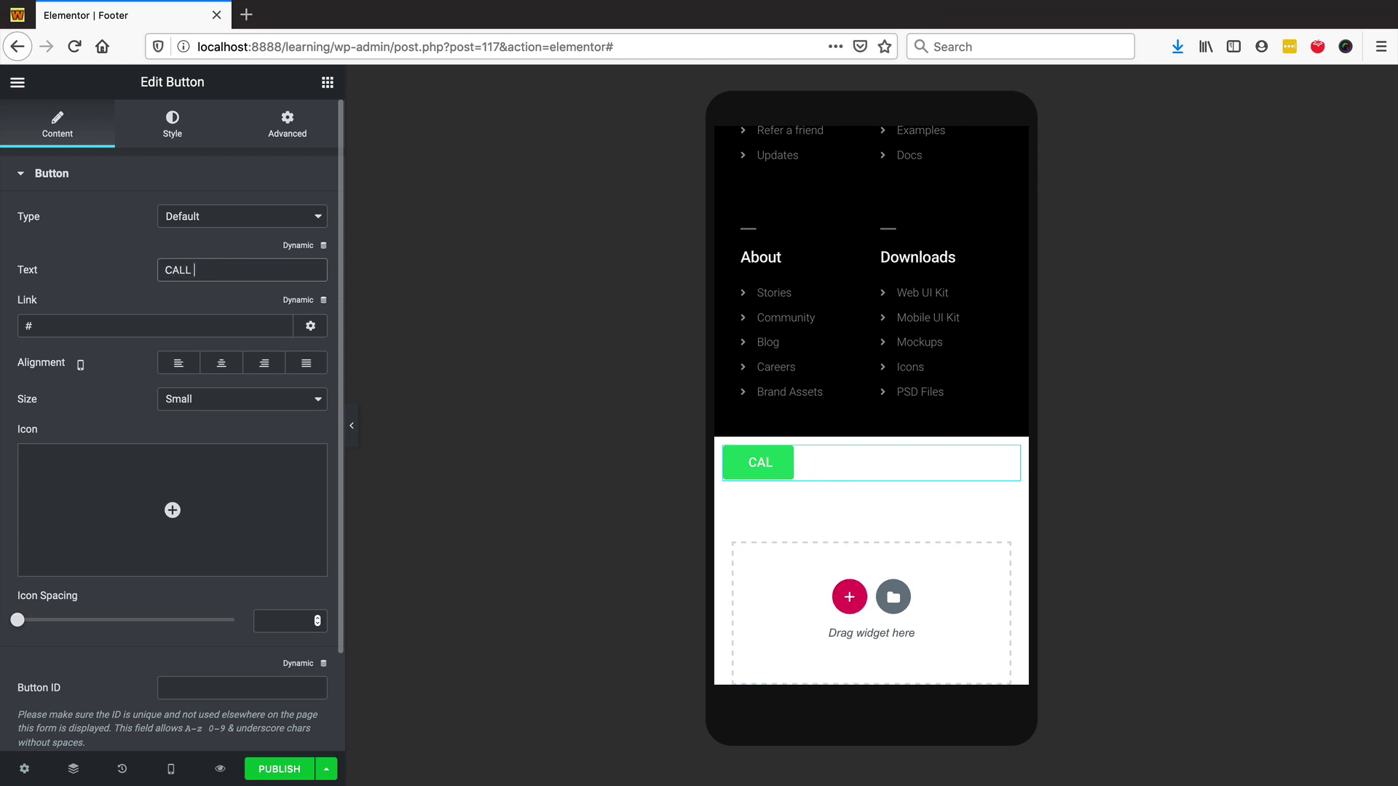
text(US NOW!)
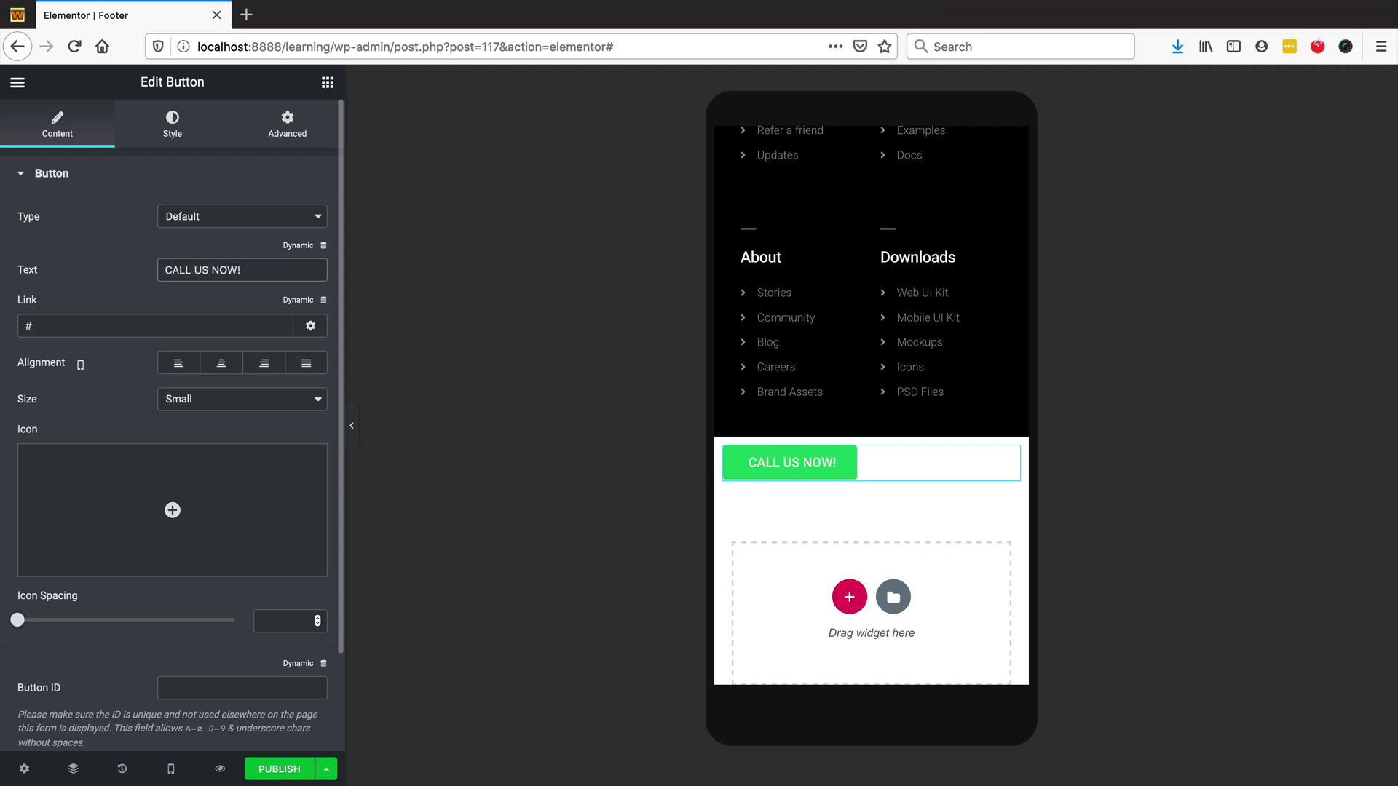
- Link the button to a tel: phone number and set its alignment to Justified
key(Tab)
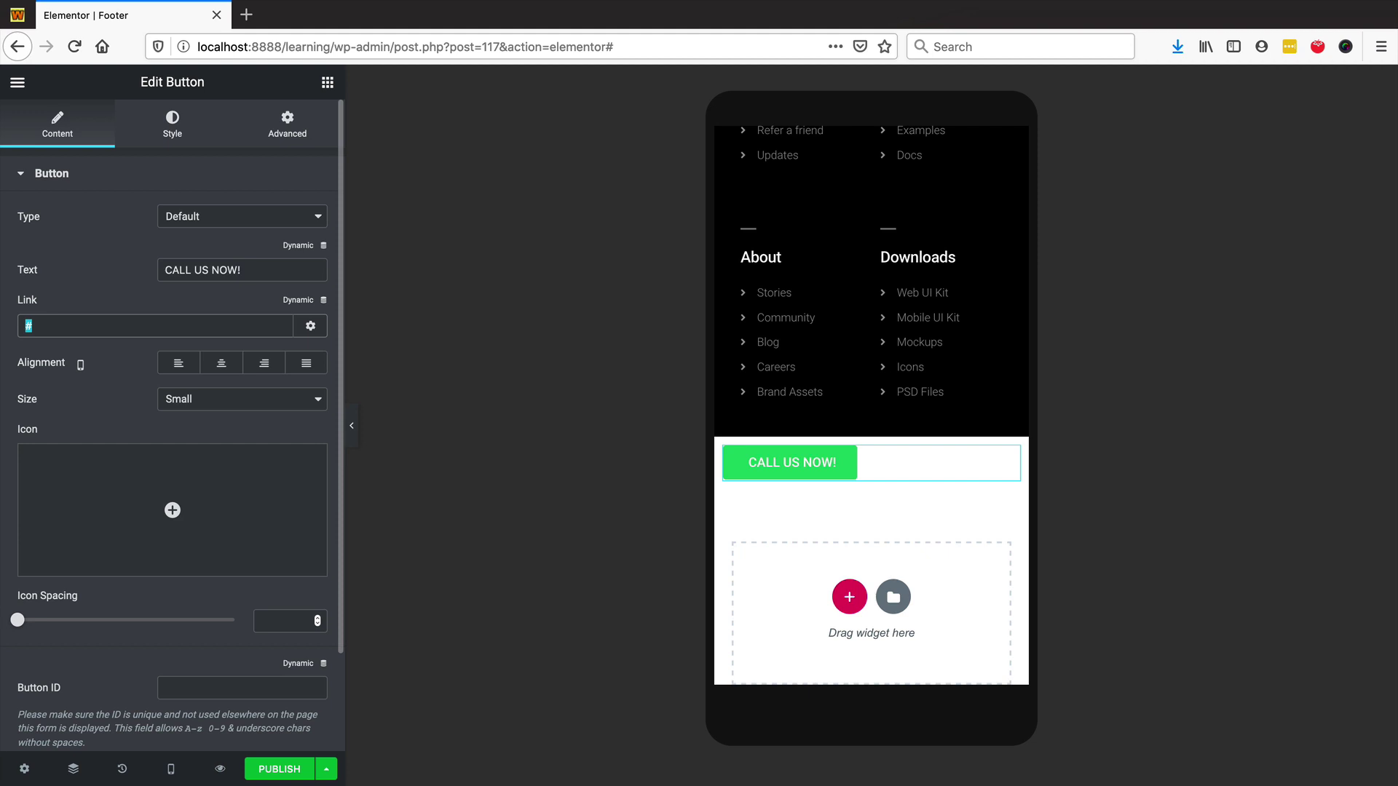
text(e)
click(306, 363)
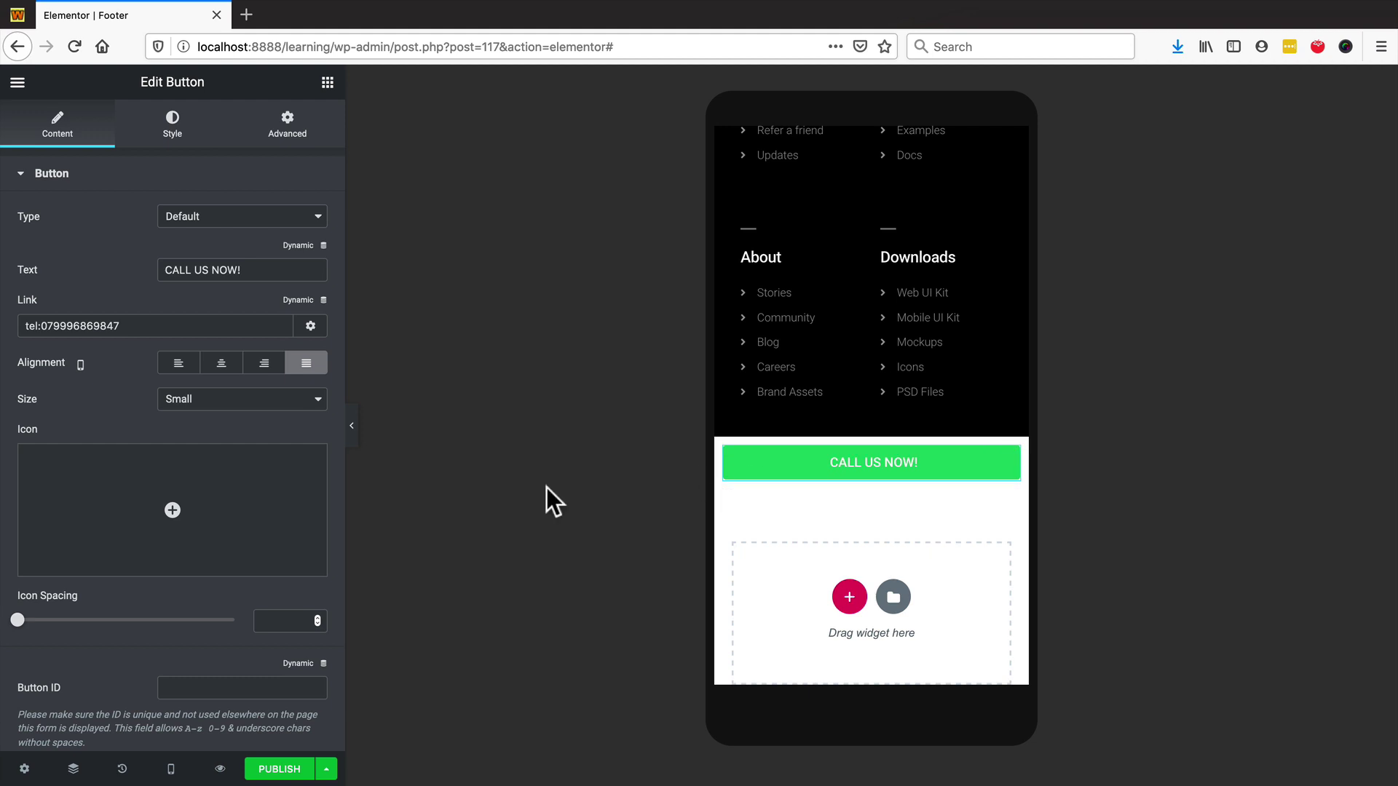
mouse_move(285, 516)
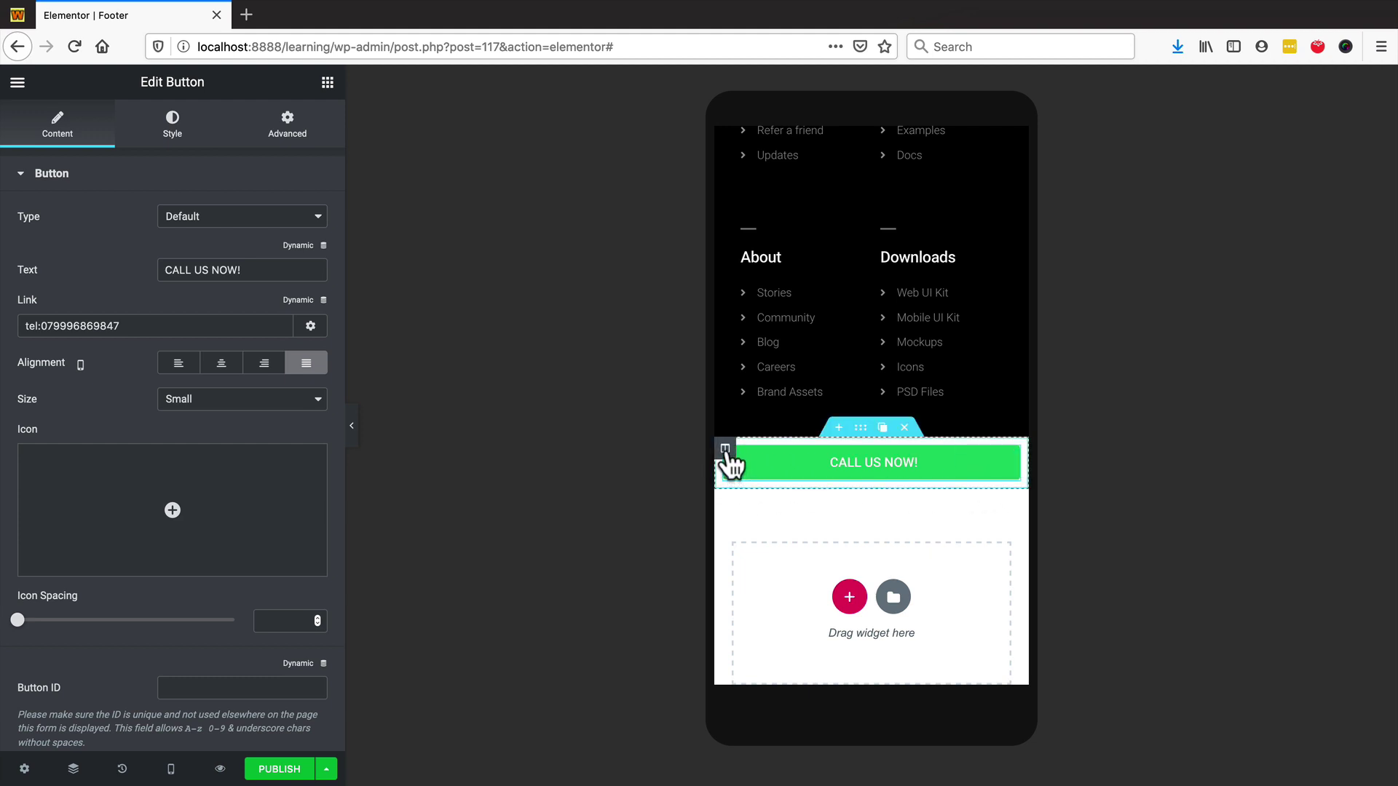
- Set the button column's Advanced padding to 0 on all sides
mouse_move(727, 452)
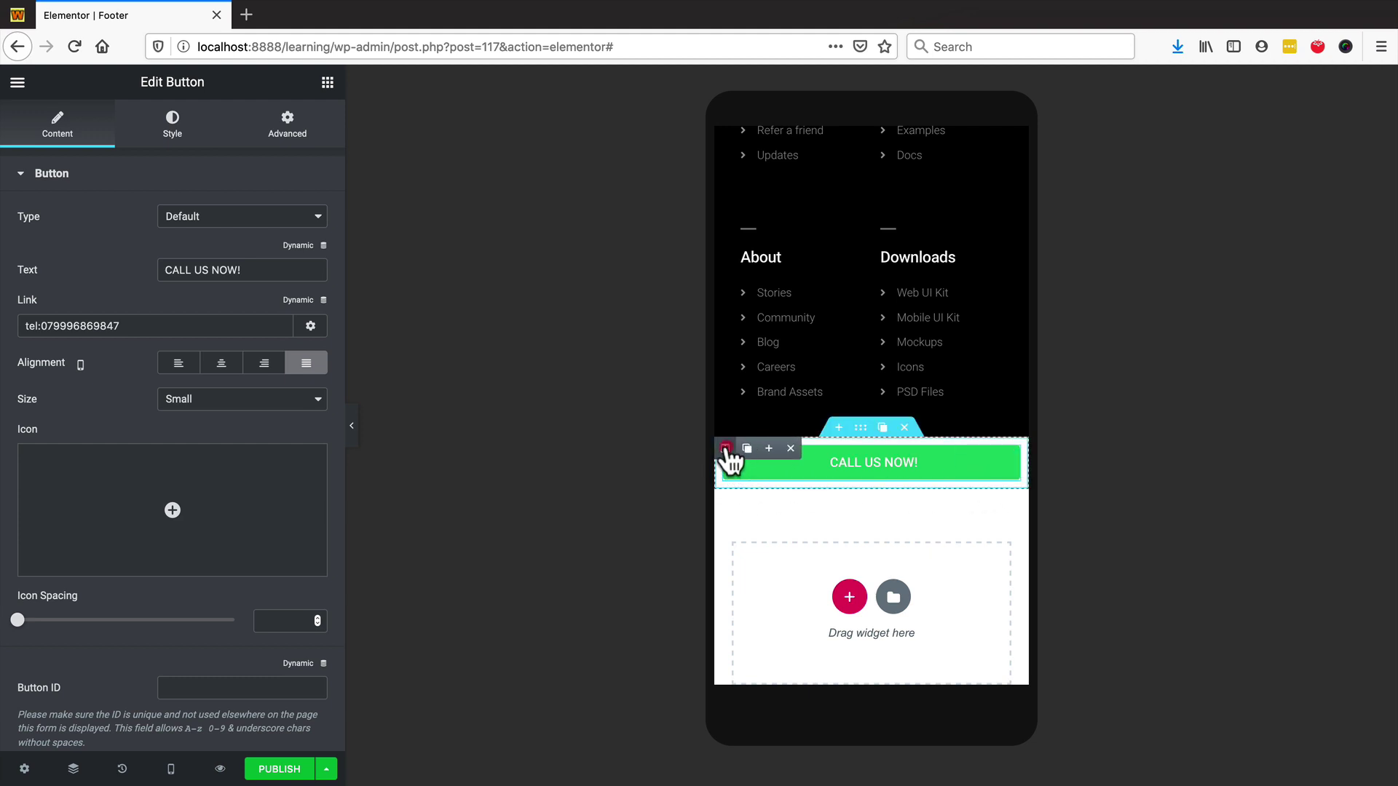
click(726, 449)
click(286, 123)
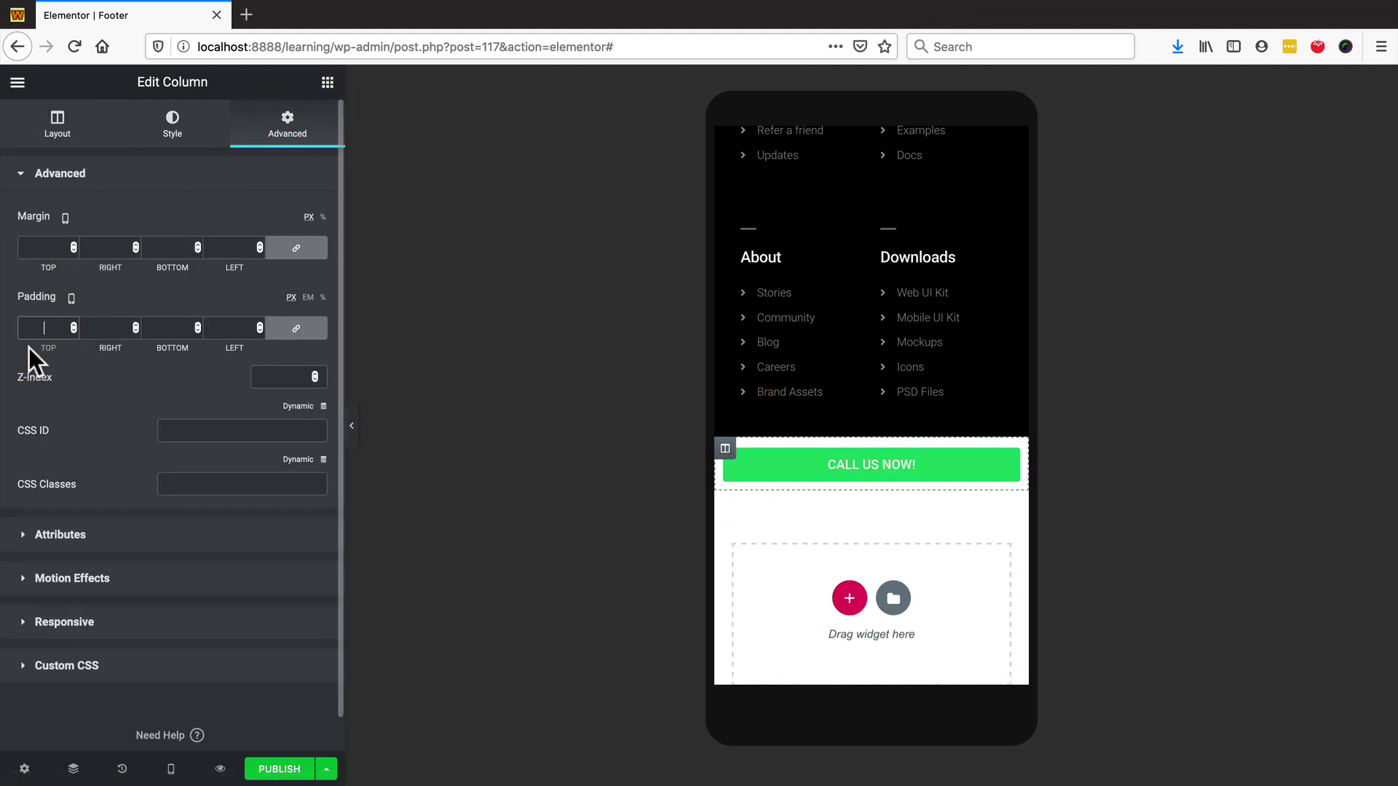
text(0)
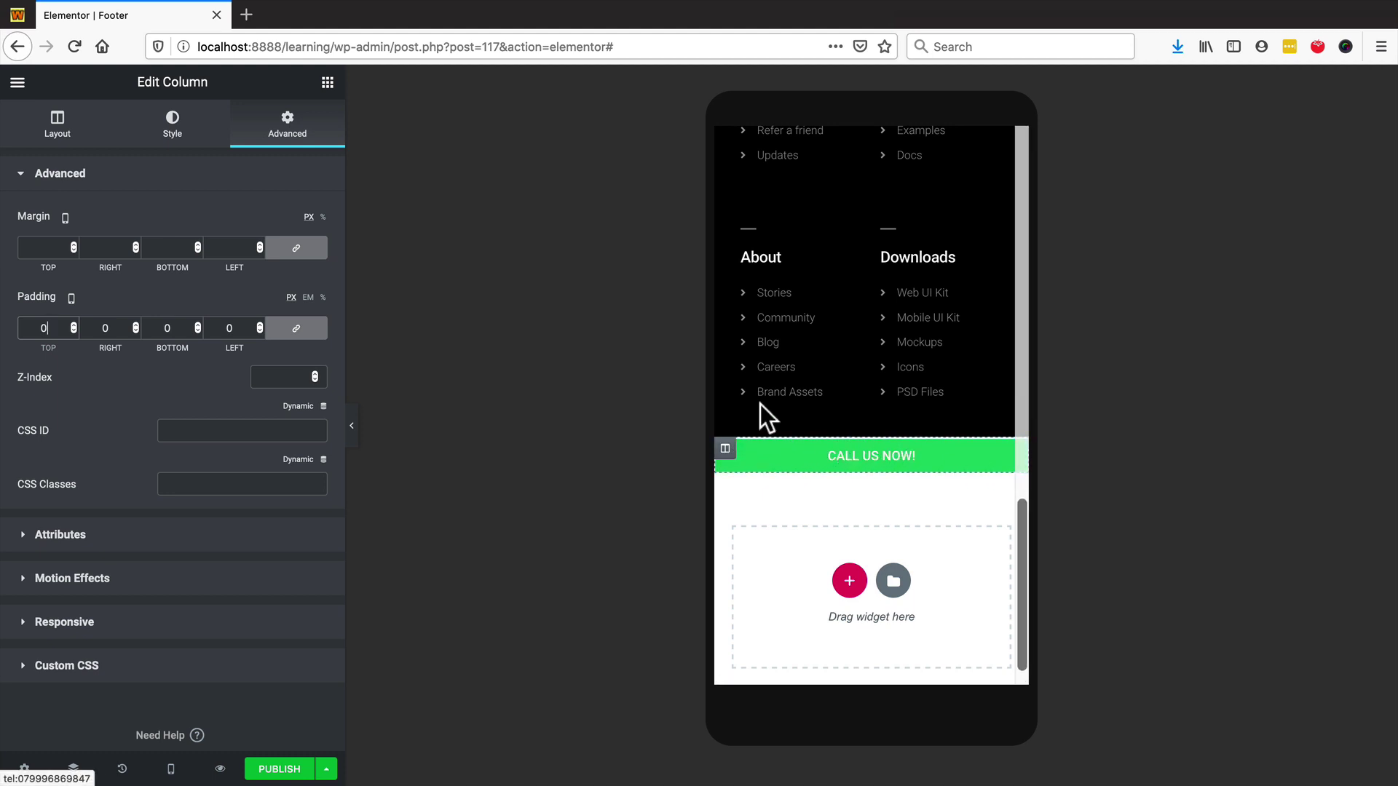
click(873, 466)
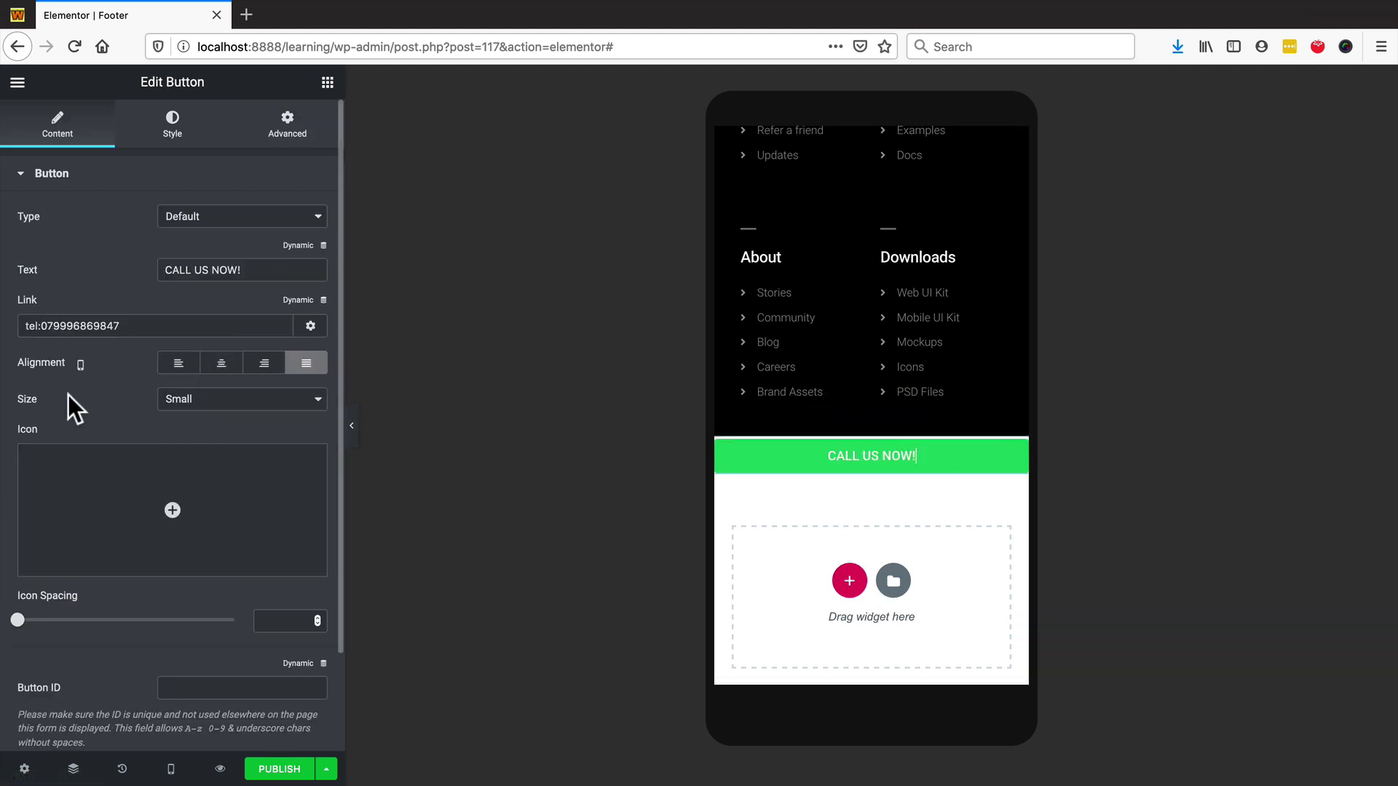
- Add the Phone icon from the Icon Library to the button
click(127, 517)
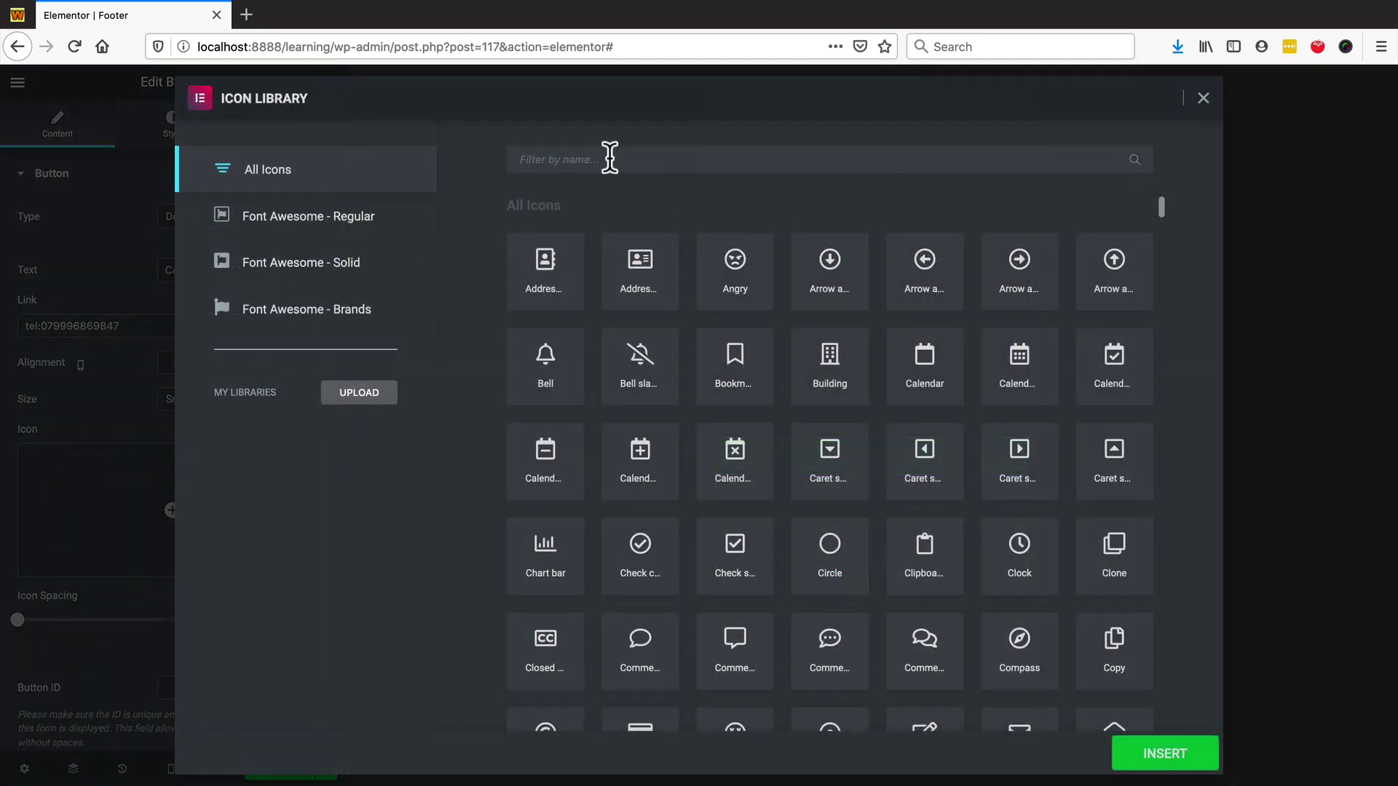
click(601, 160)
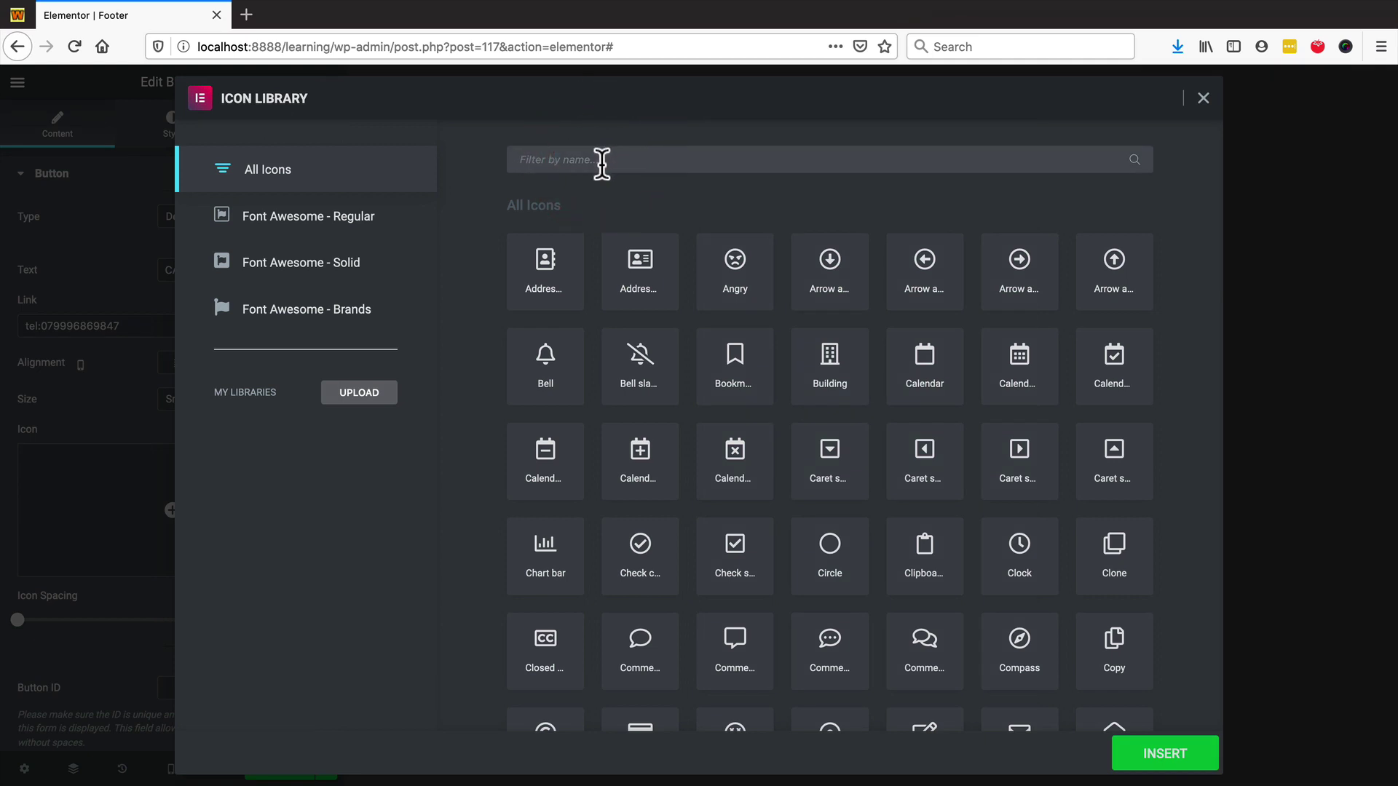
text(phone)
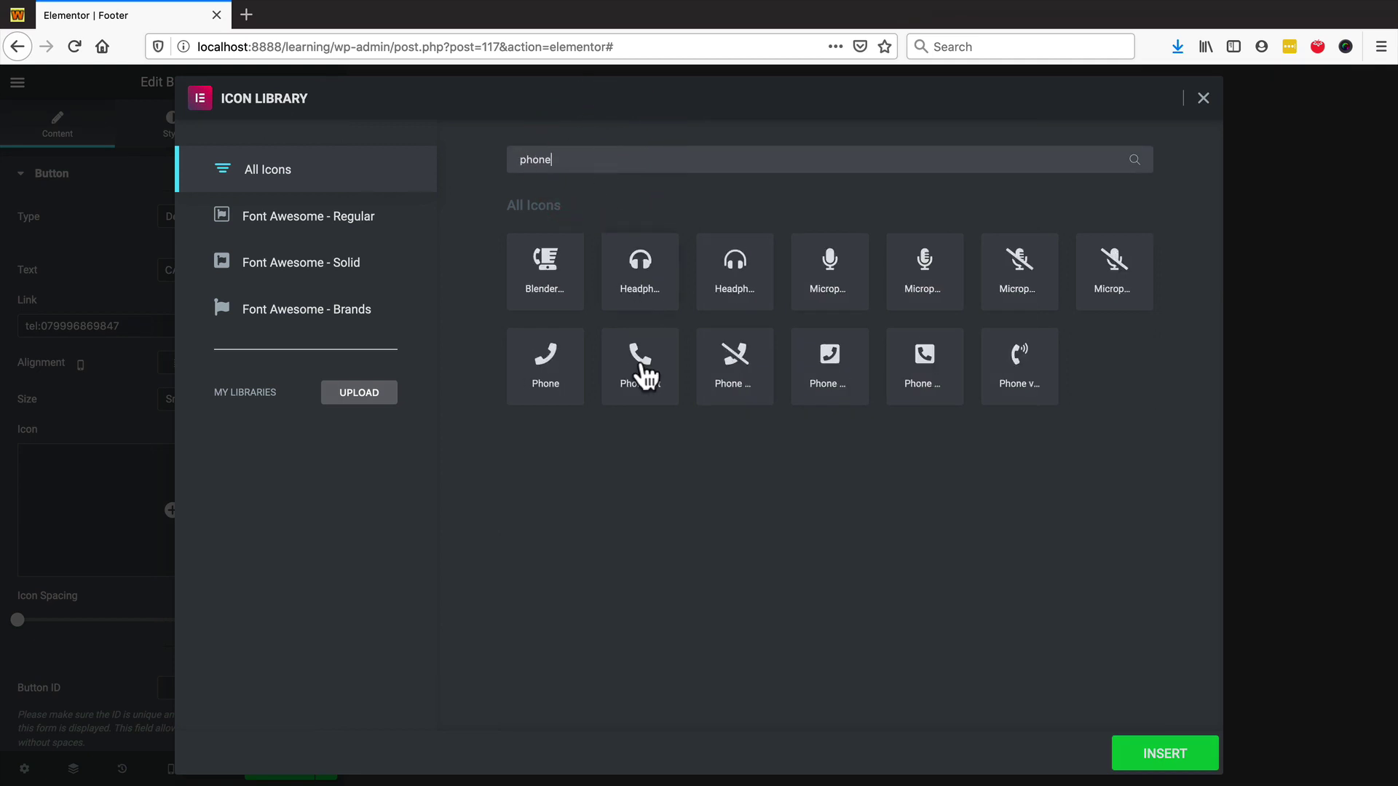
click(640, 367)
click(1160, 754)
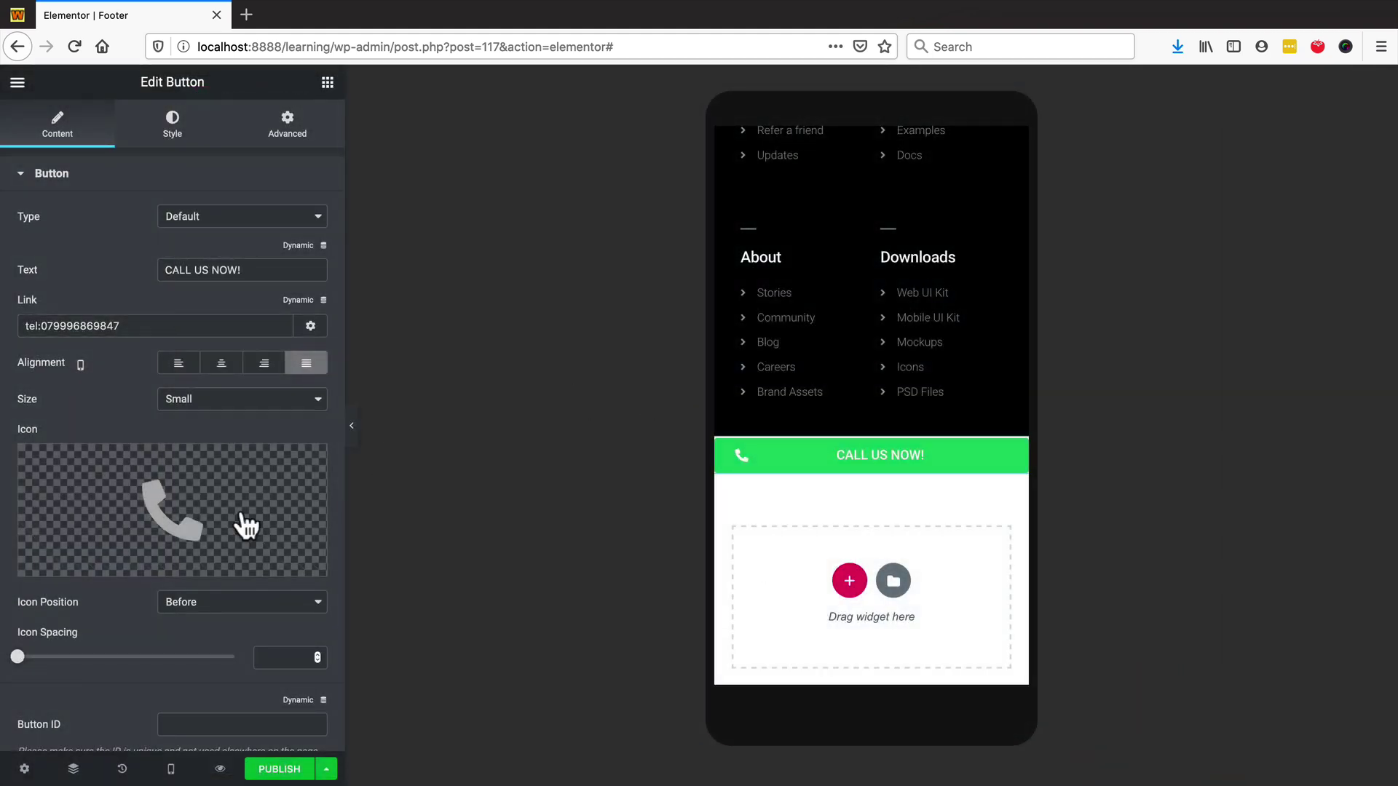
- Keep the button's alignment Justified and set Icon Spacing to 6
click(221, 364)
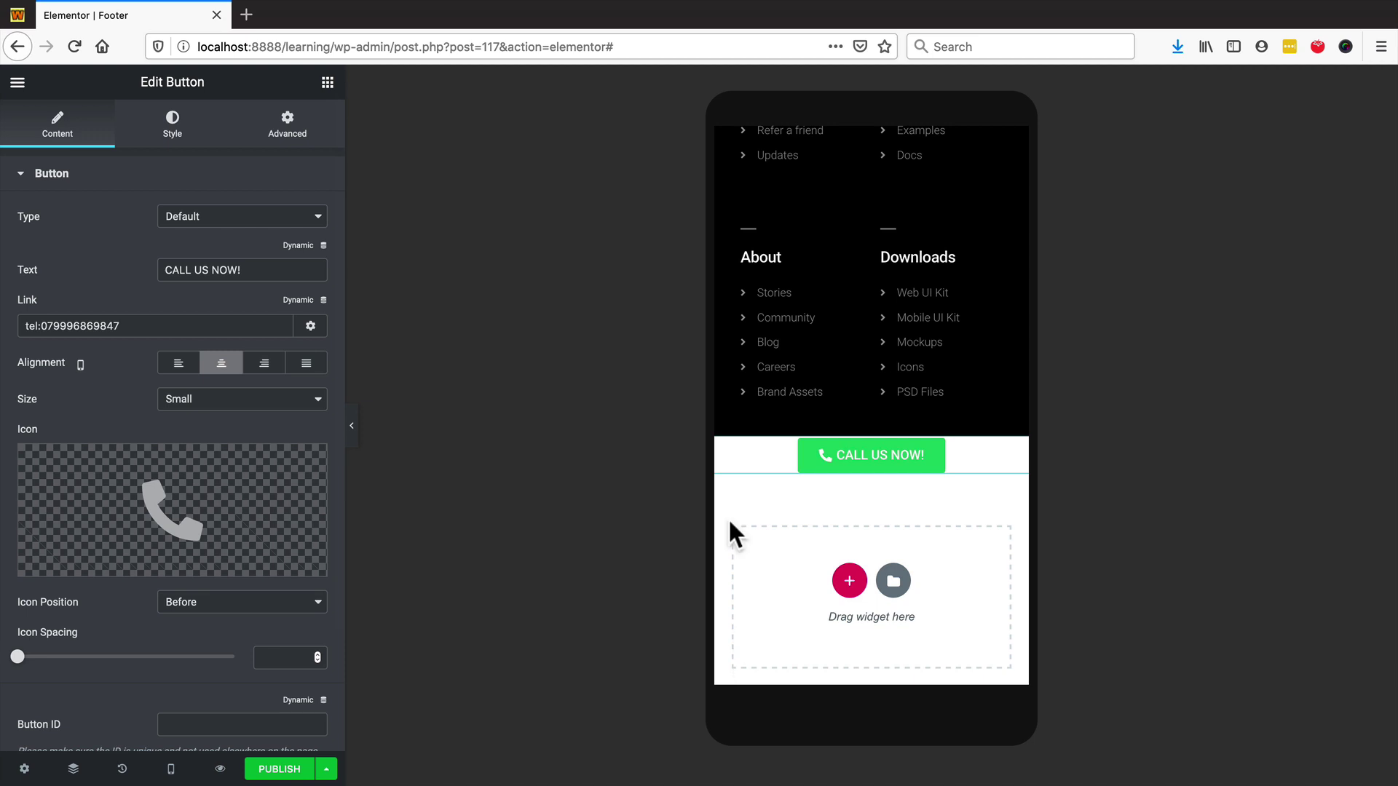
click(311, 368)
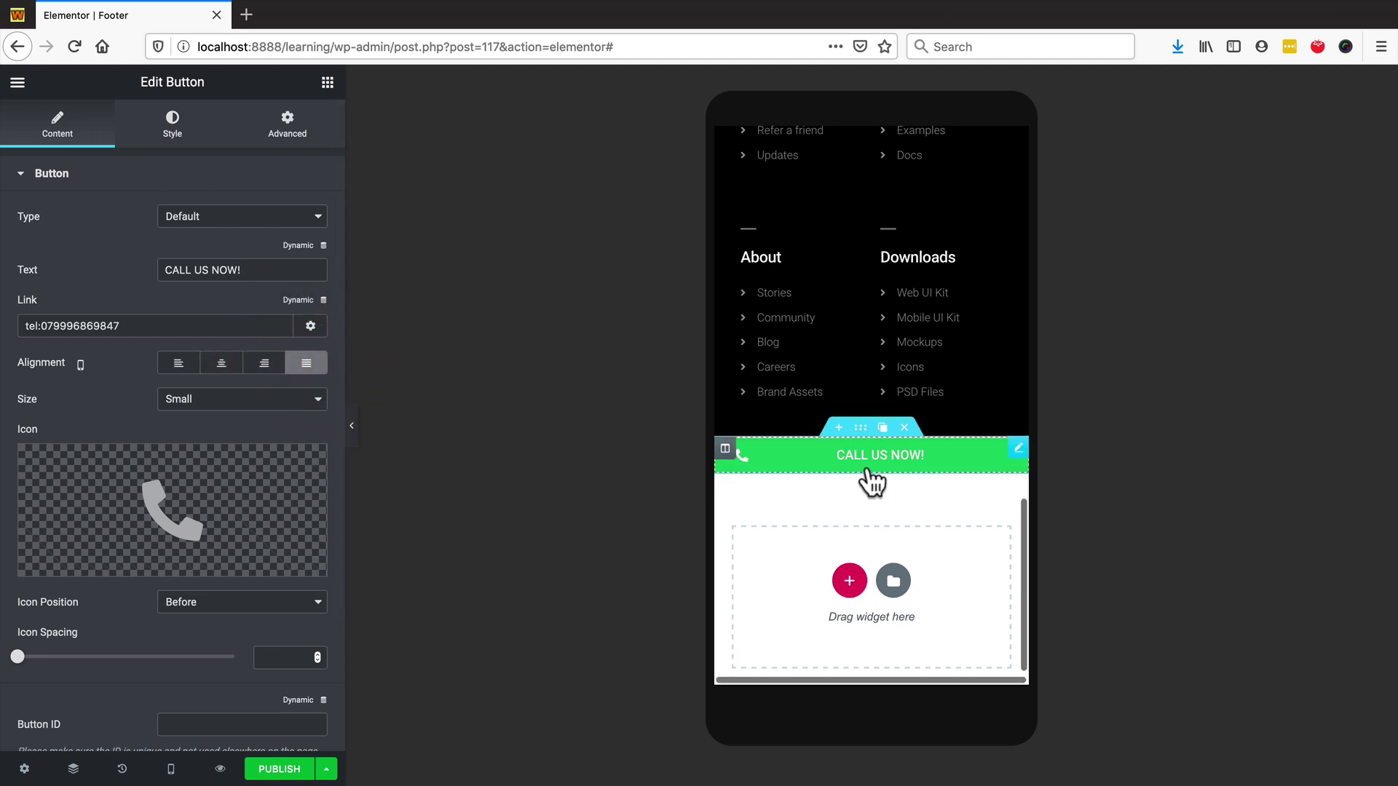
drag(17, 656, 43, 656)
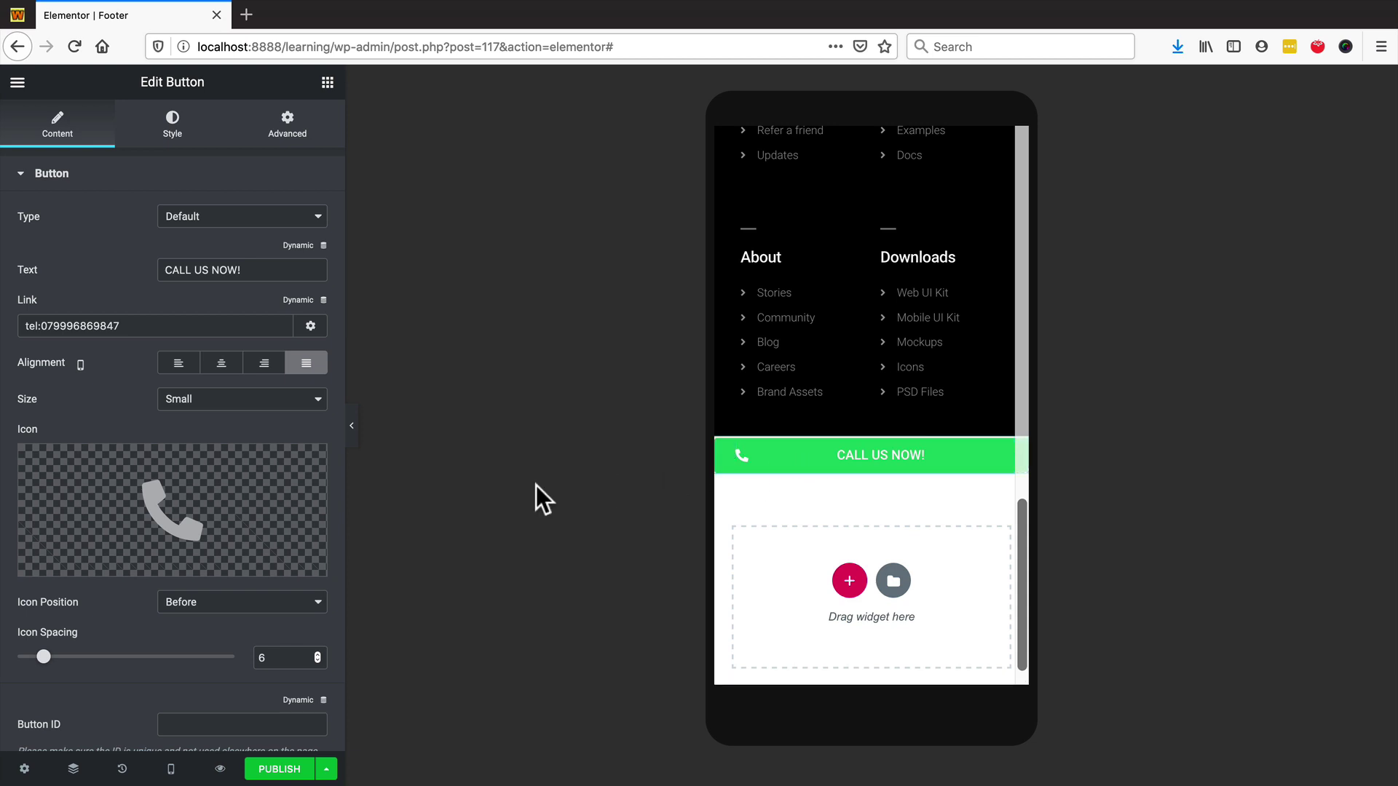
- Change the button's Size from Small to Medium
mouse_move(187, 555)
scroll(42, 575, down, 3)
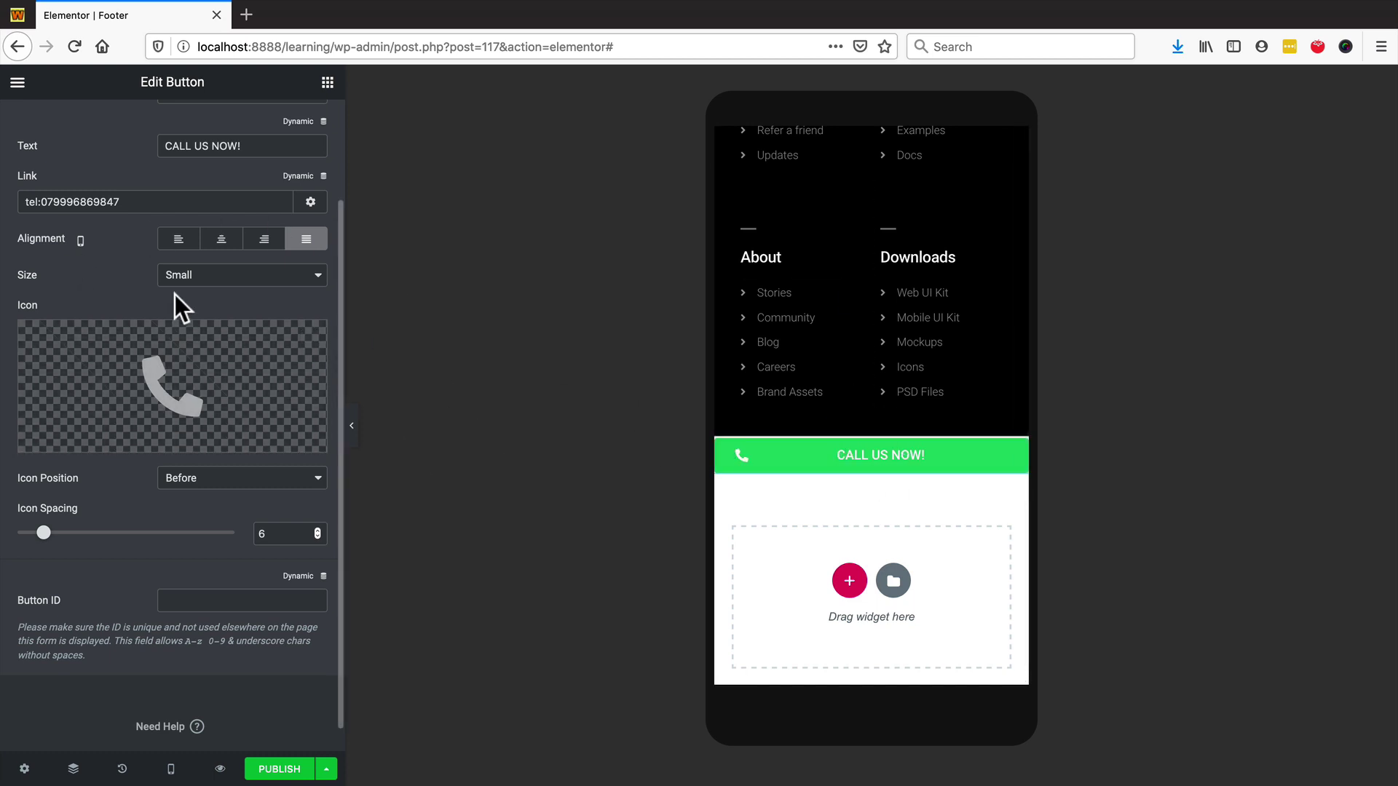
scroll(173, 294, up, 3)
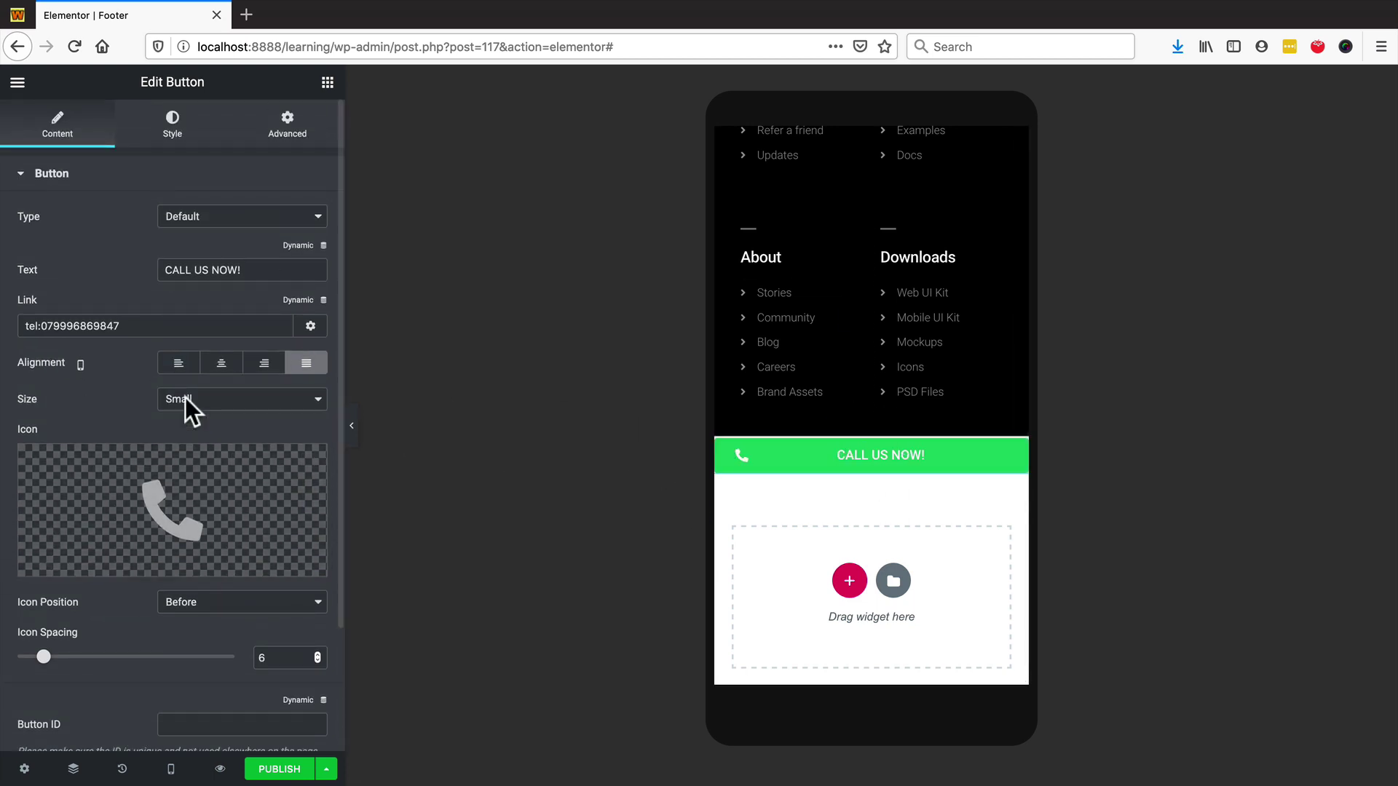
click(216, 407)
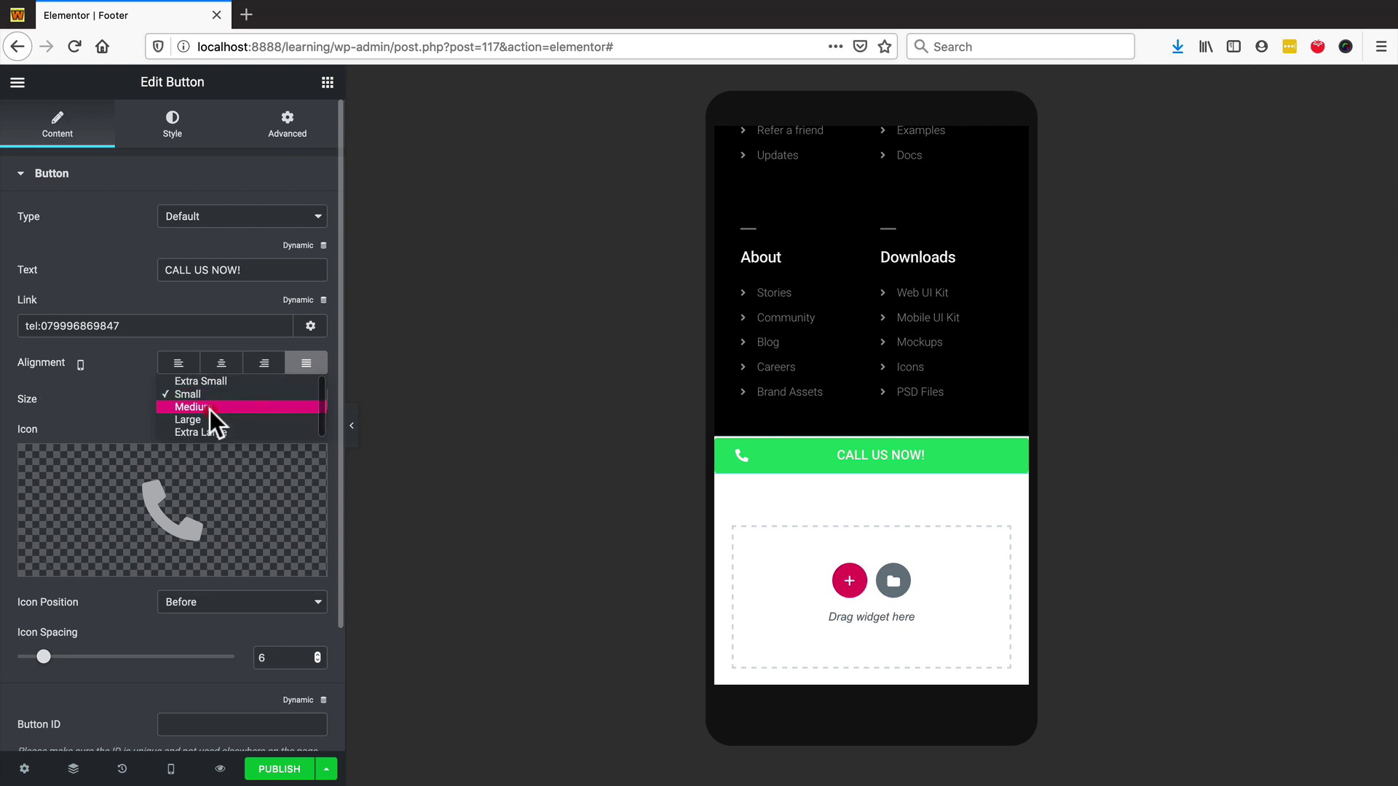
click(210, 409)
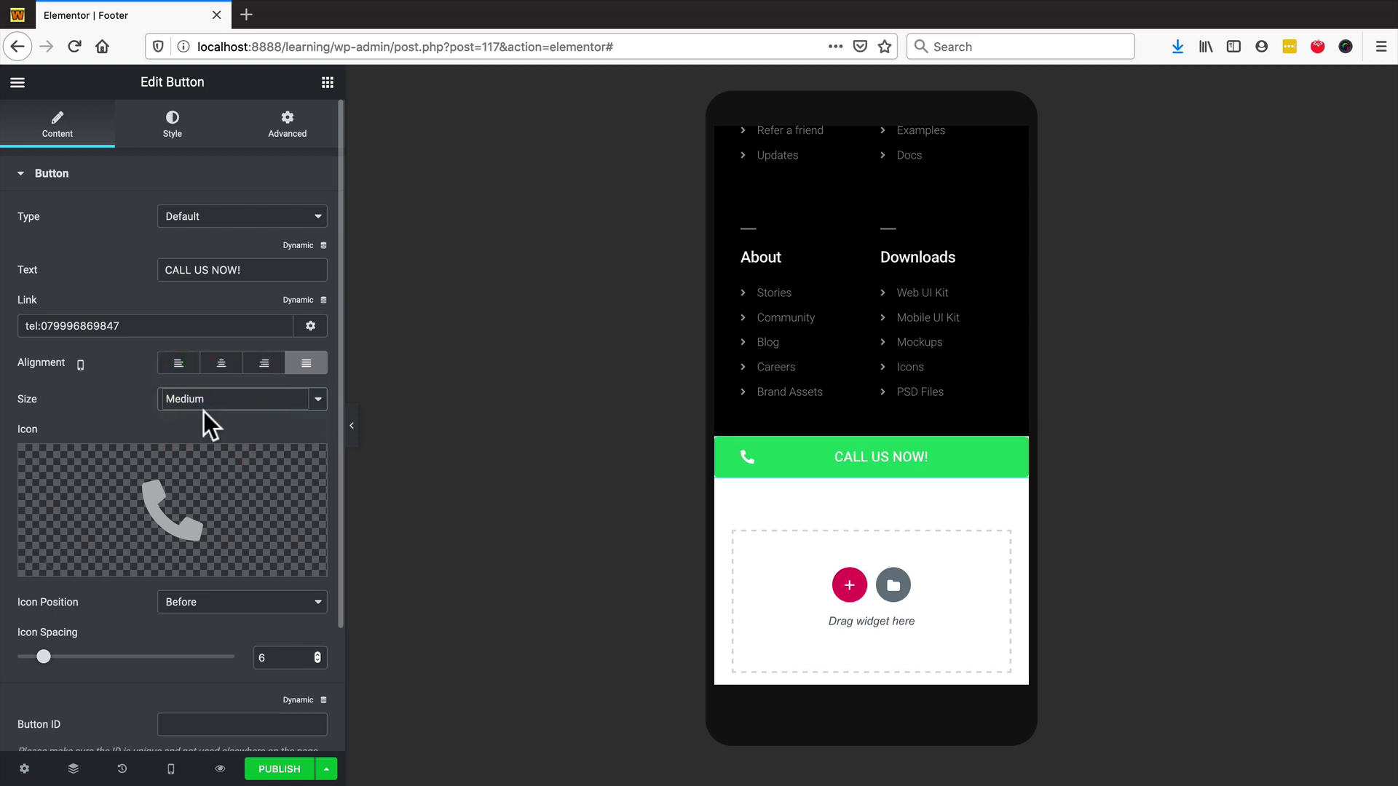
mouse_move(142, 517)
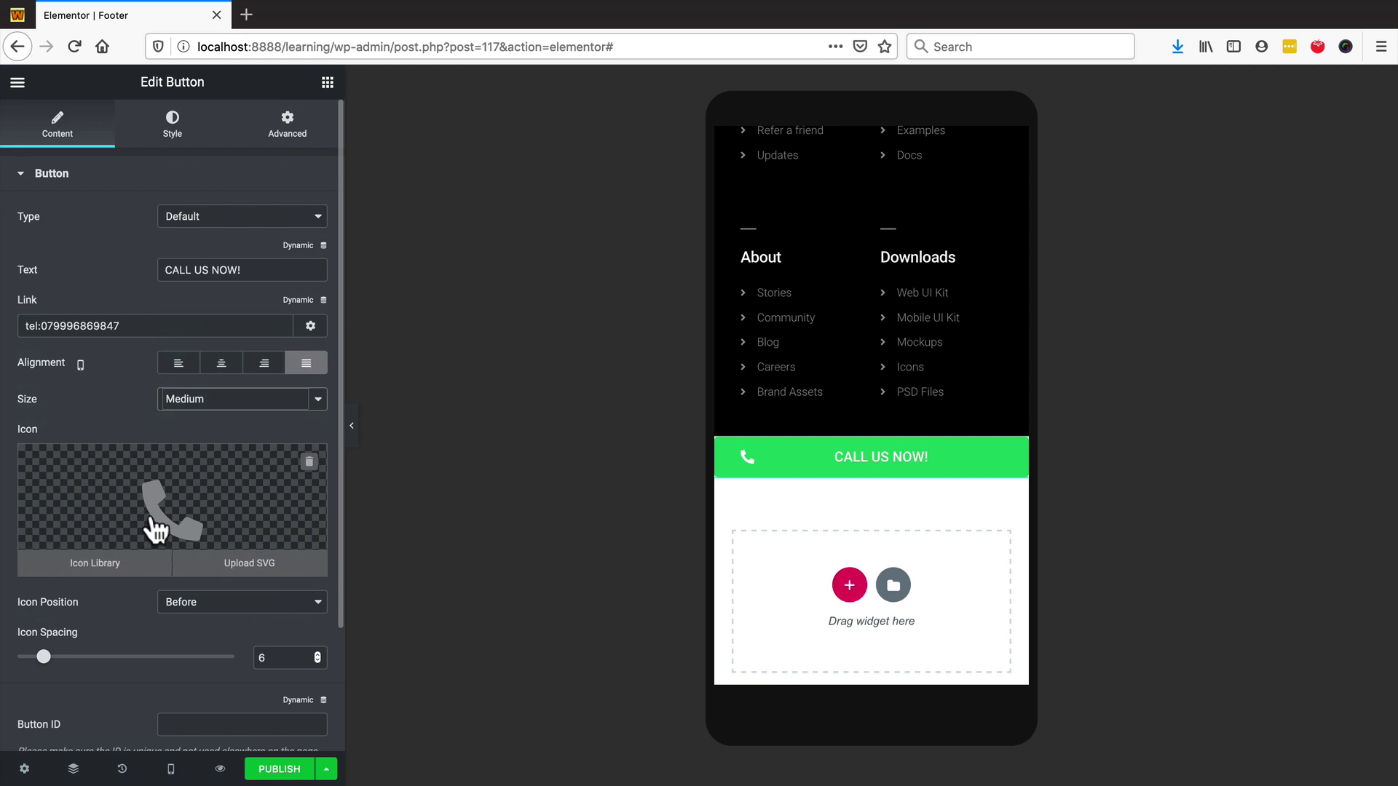
- Set the button's linked Border Radius to 0 in the Style tab, checking Hover and Normal
click(167, 134)
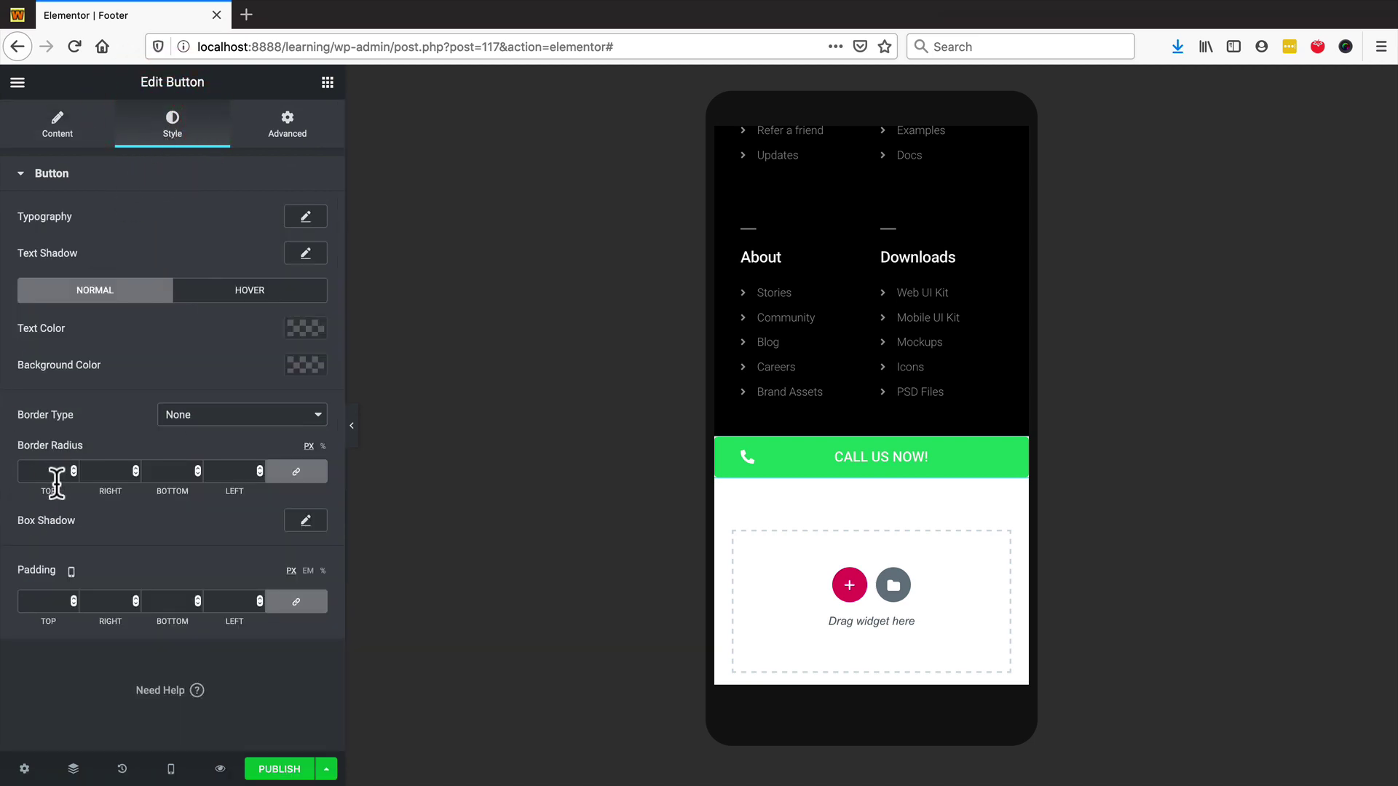
click(43, 471)
click(244, 292)
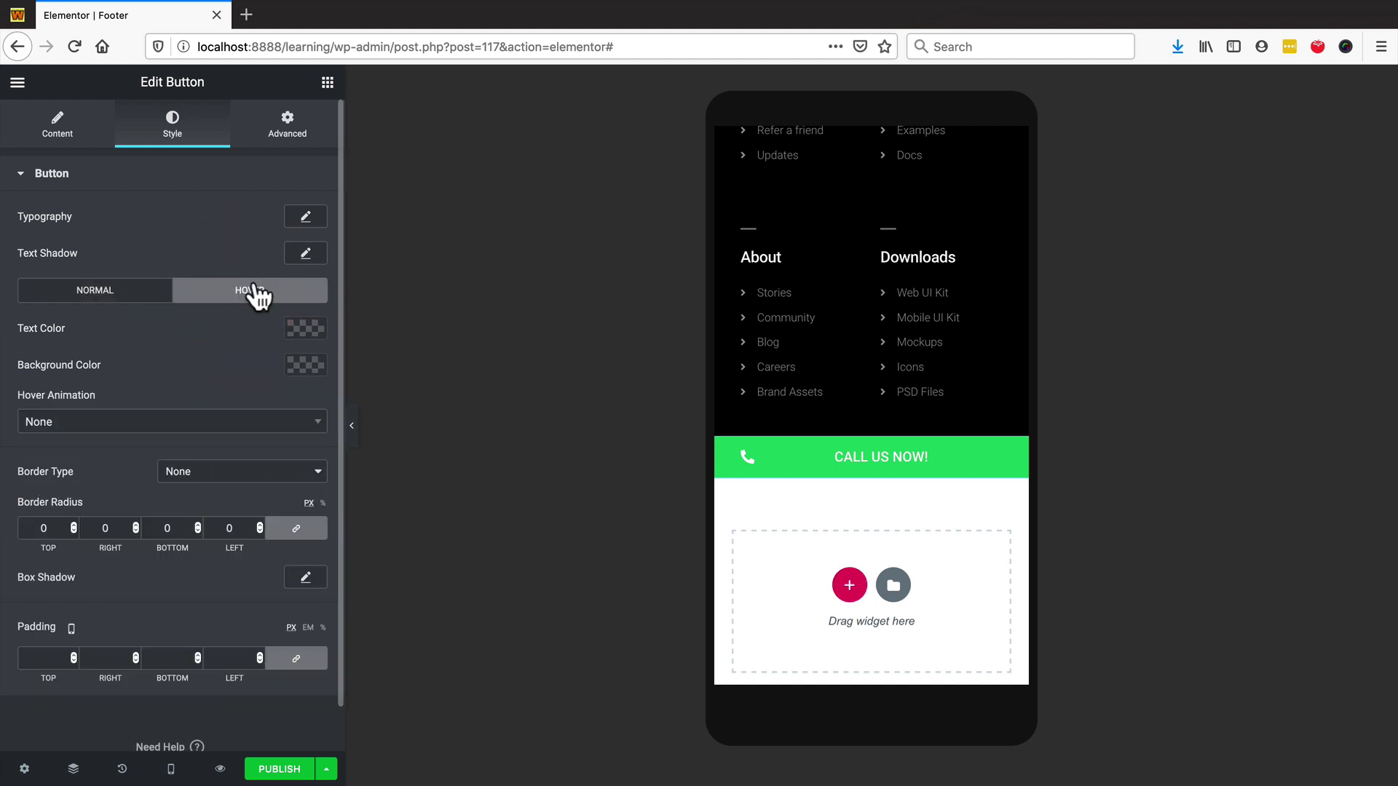
click(102, 290)
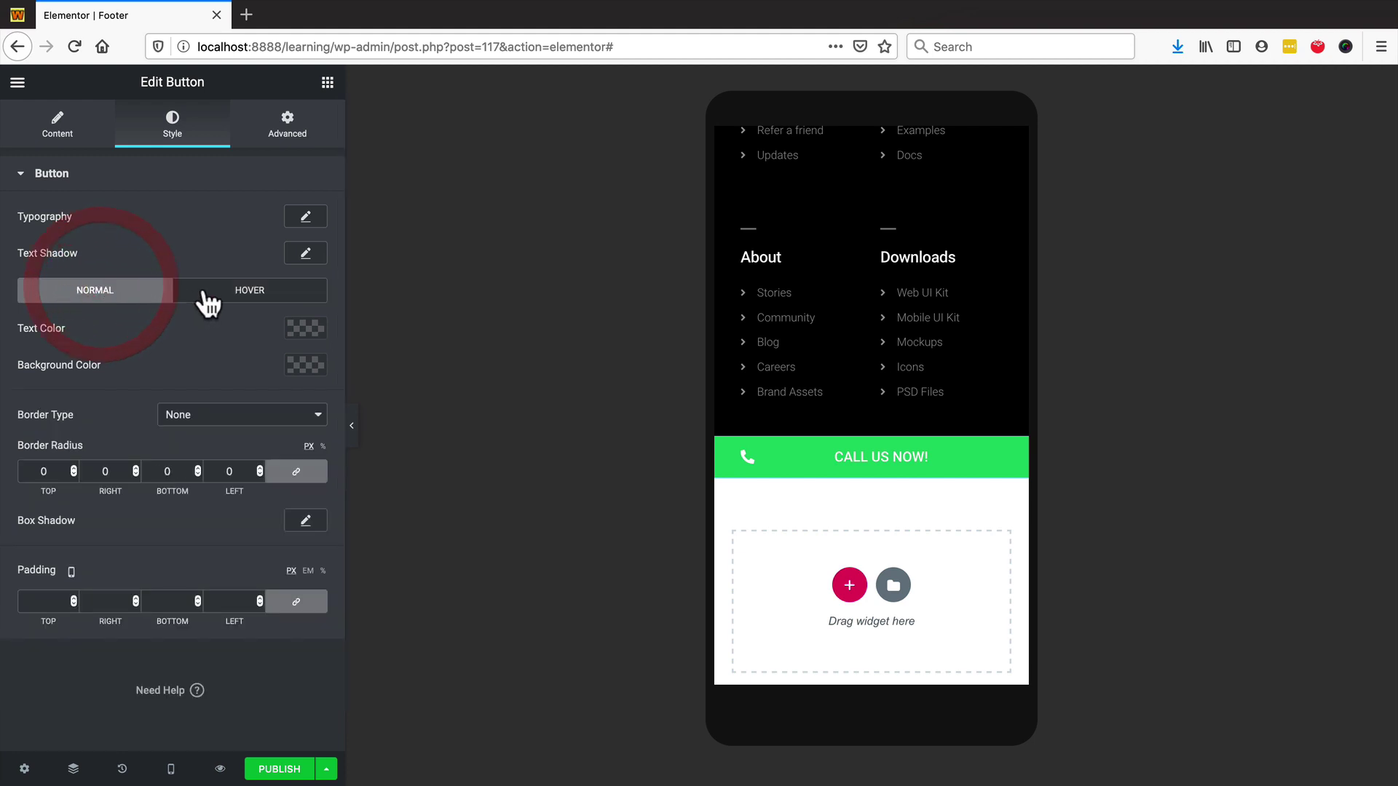
click(230, 359)
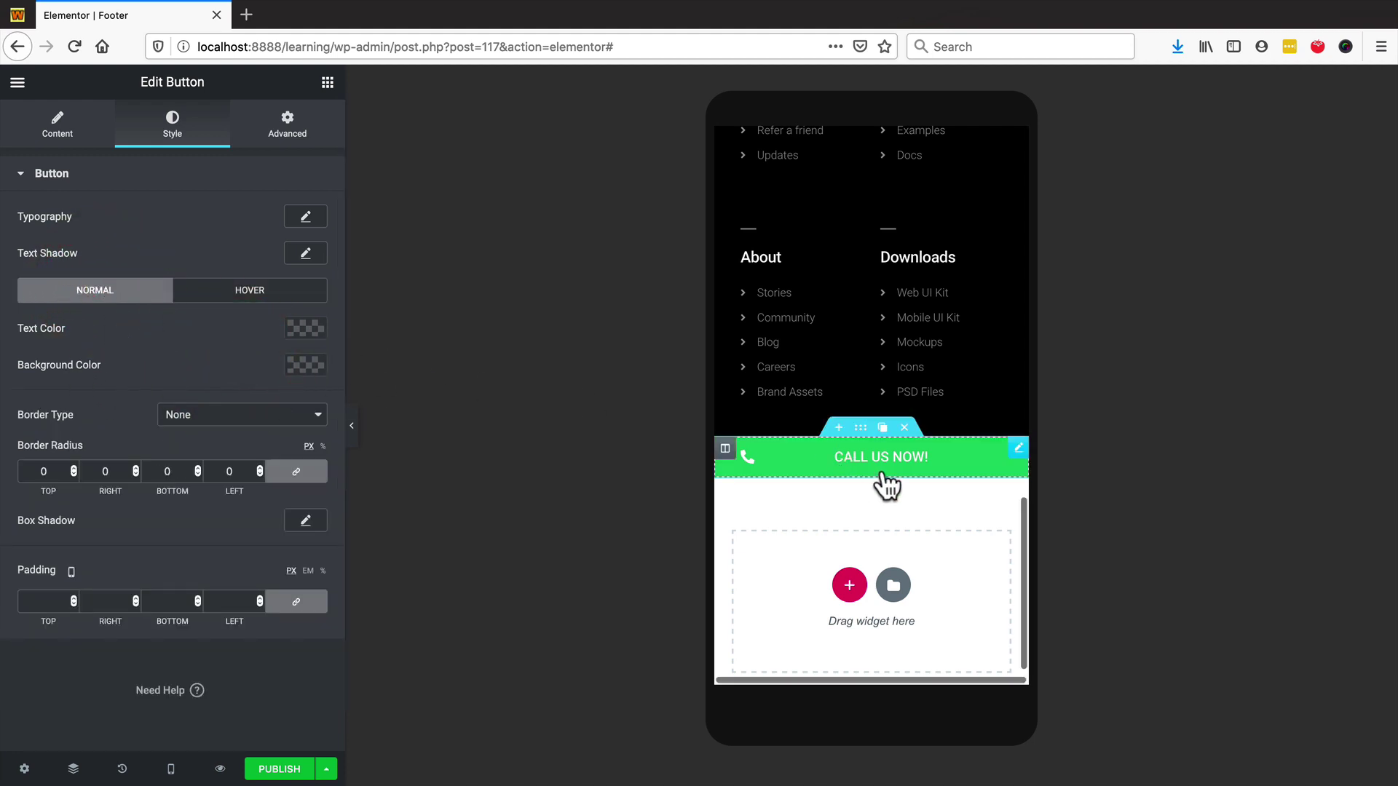
scroll(881, 292, up, 8)
scroll(872, 297, down, 6)
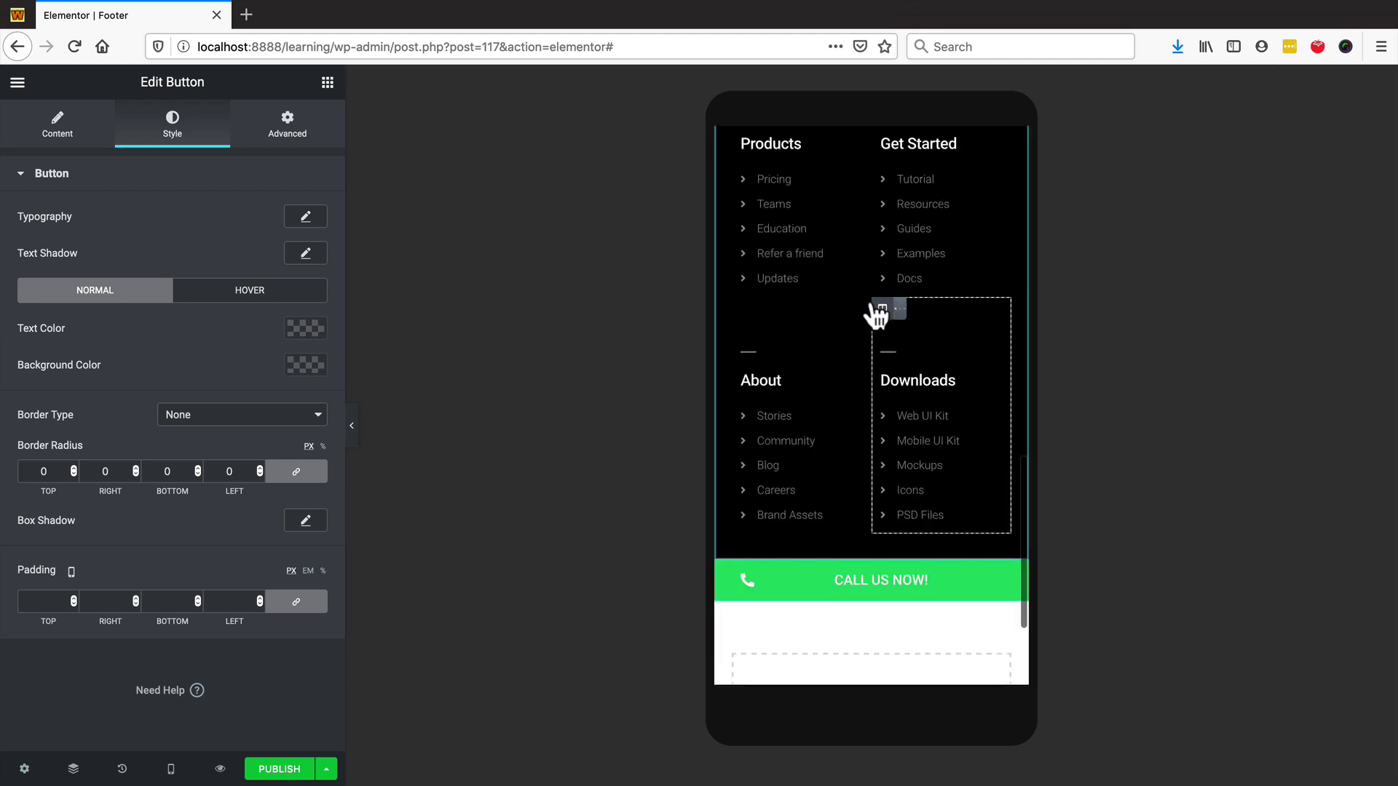
scroll(872, 297, up, 4)
scroll(844, 295, down, 5)
scroll(835, 291, down, 3)
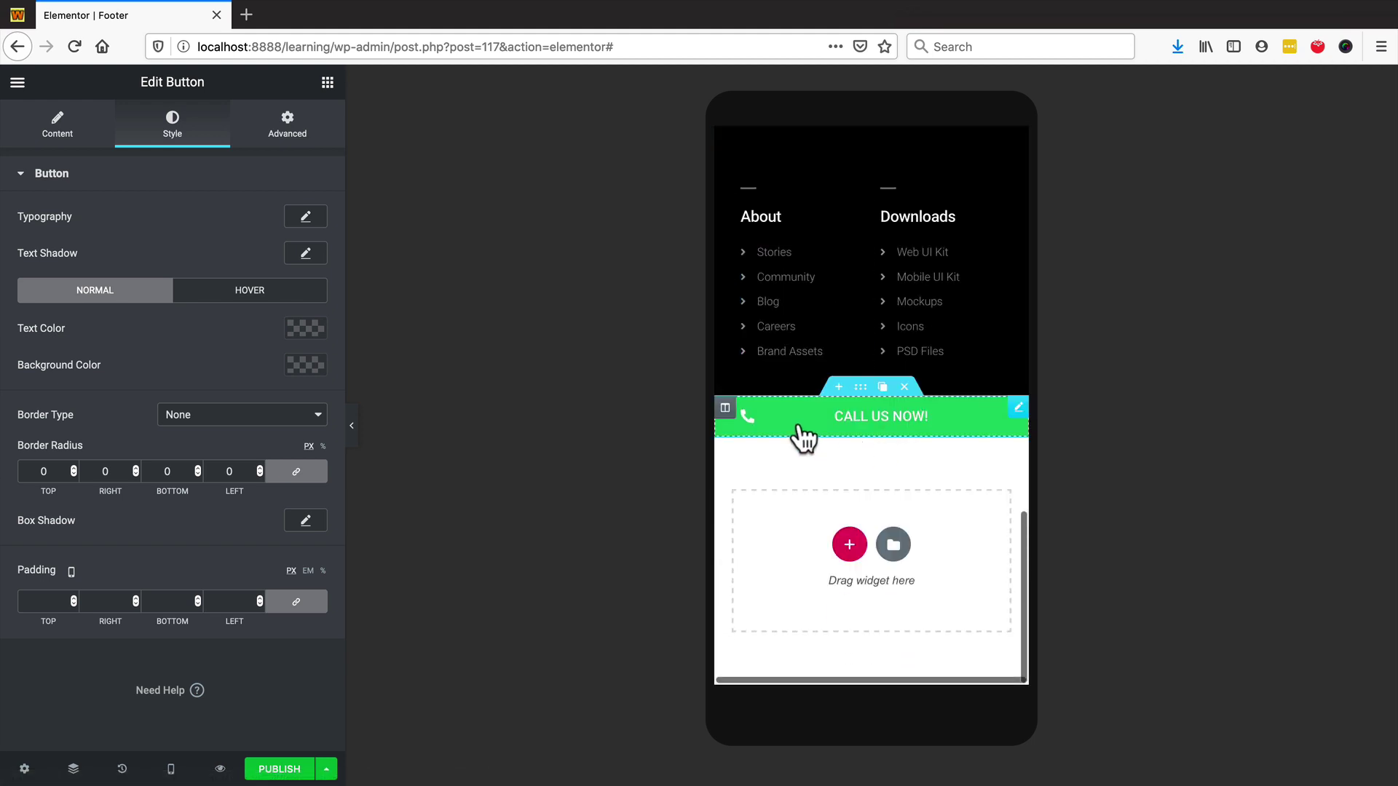
scroll(801, 204, up, 3)
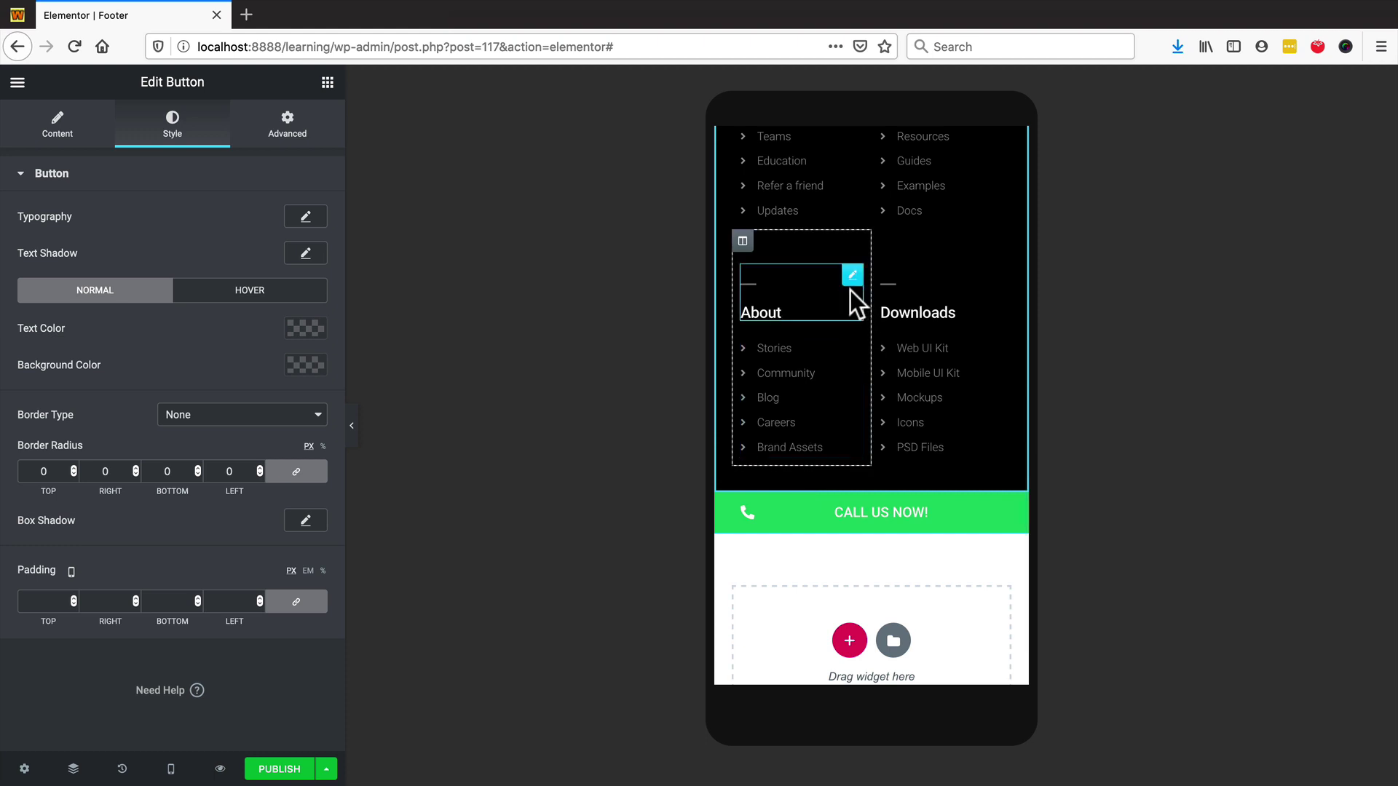
scroll(880, 347, up, 4)
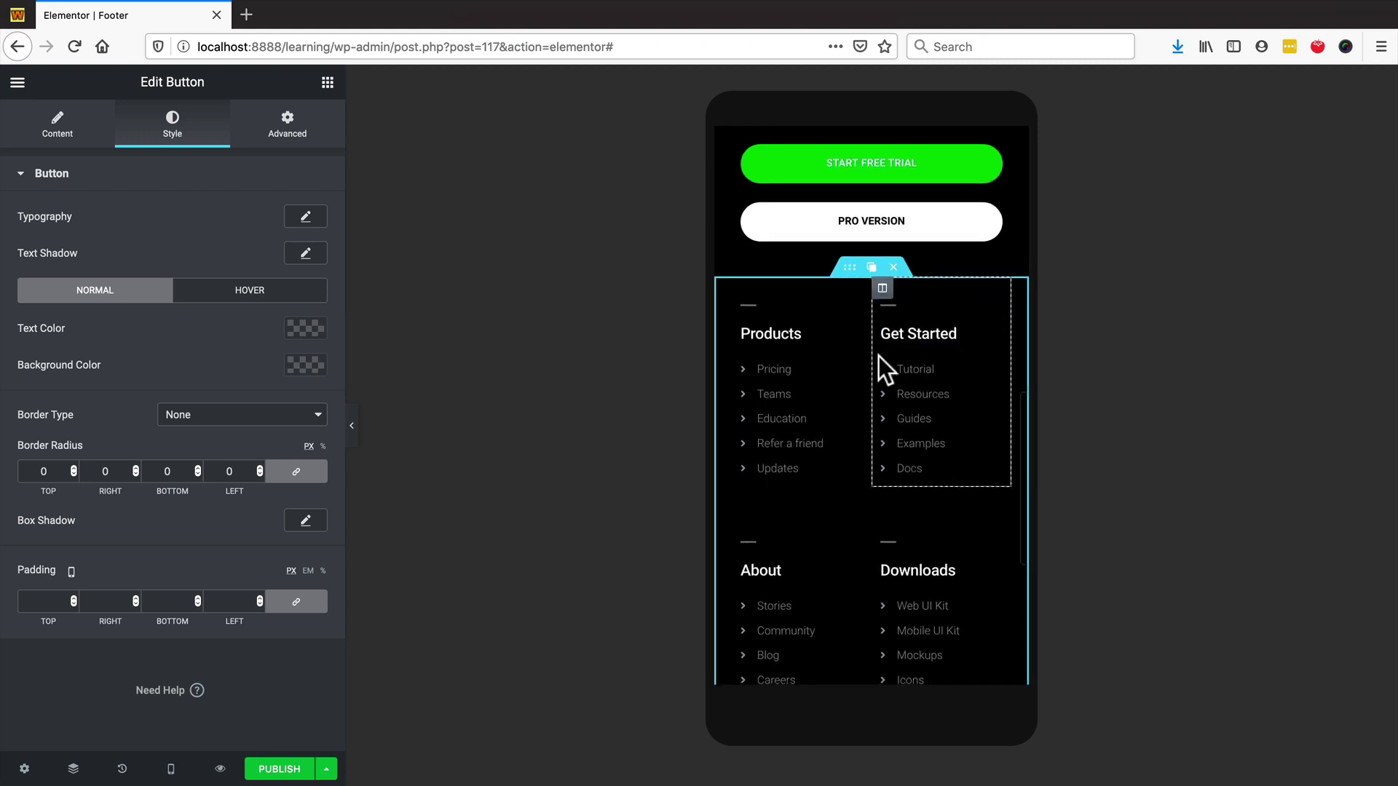
scroll(878, 356, up, 3)
scroll(857, 350, down, 9)
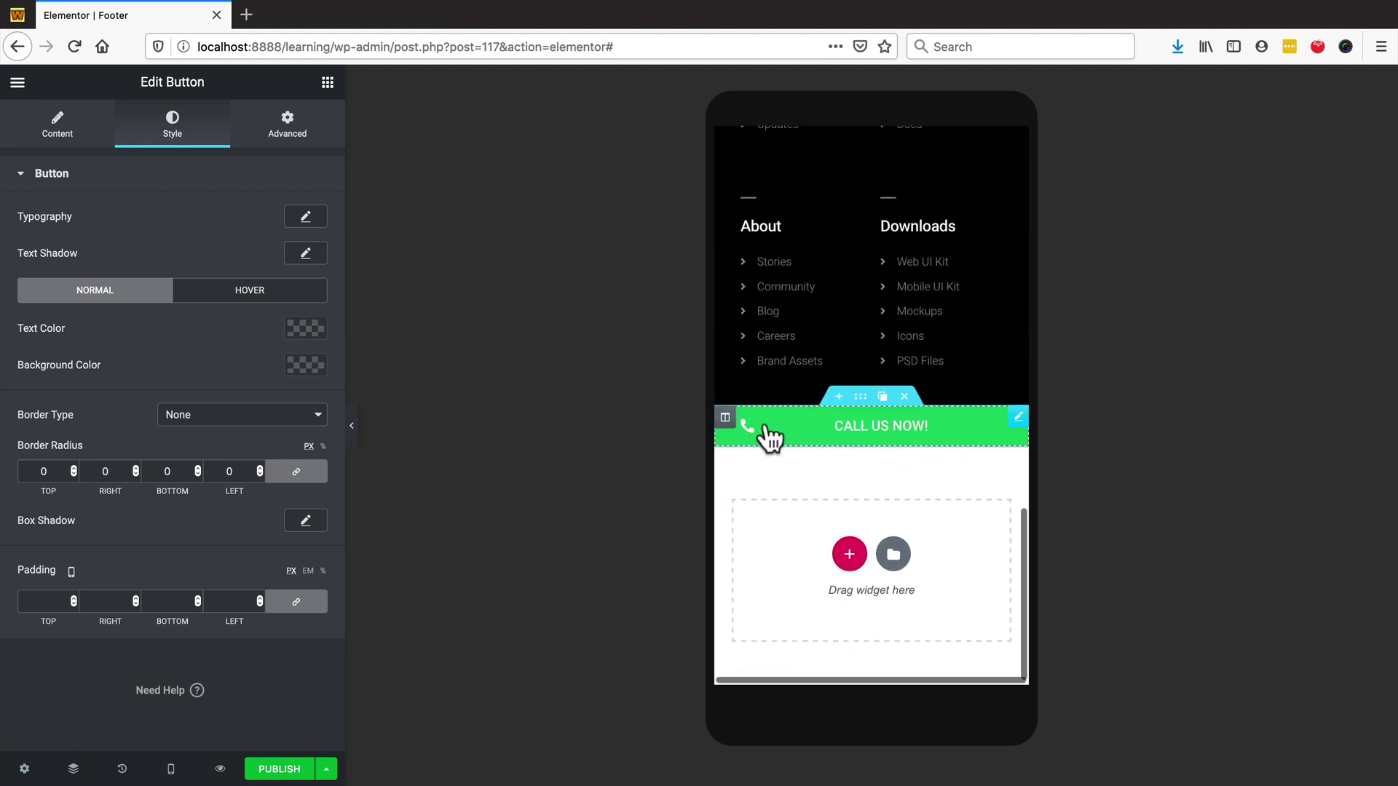
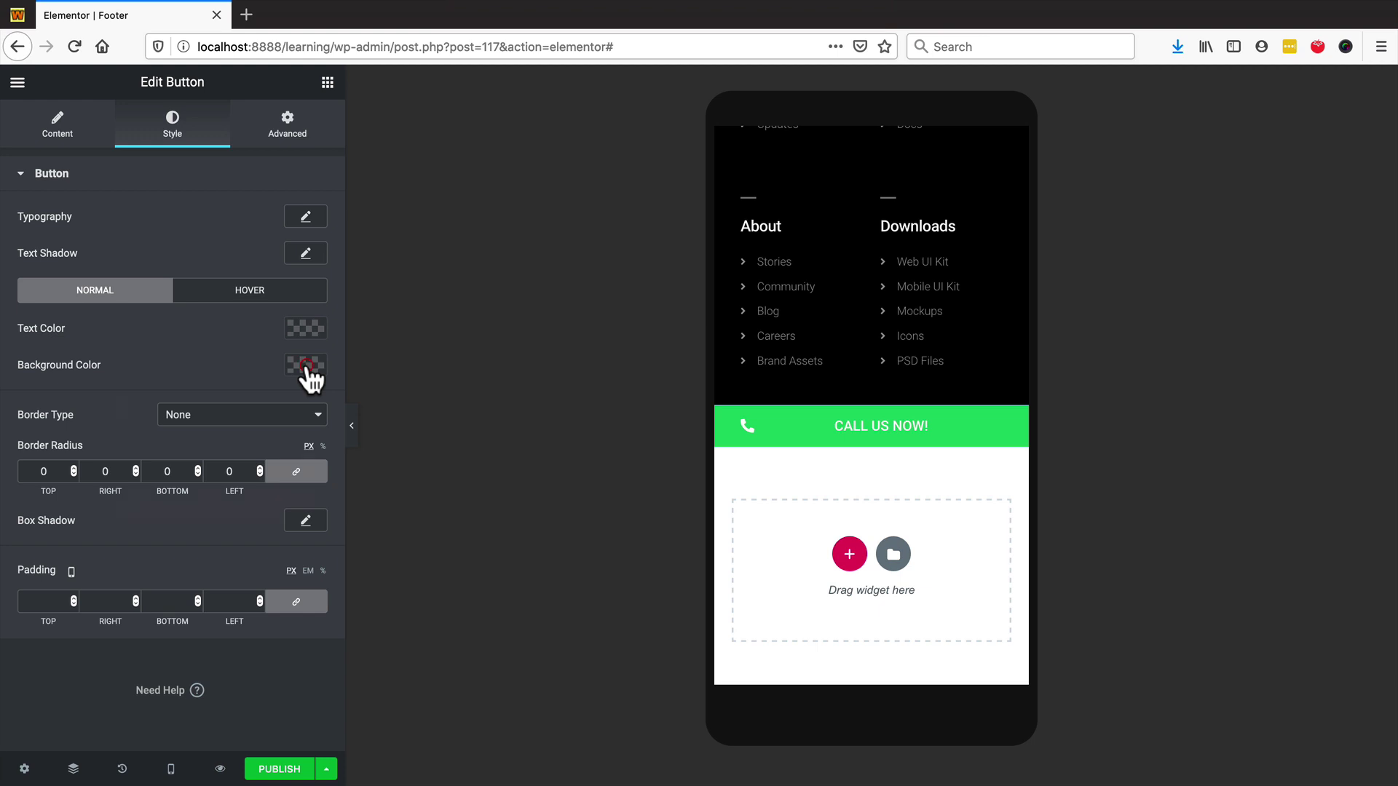
- Set the call button's background colour to orange (#E97928)
mouse_move(256, 490)
mouse_down()
mouse_move(194, 458)
mouse_move(250, 495)
mouse_up()
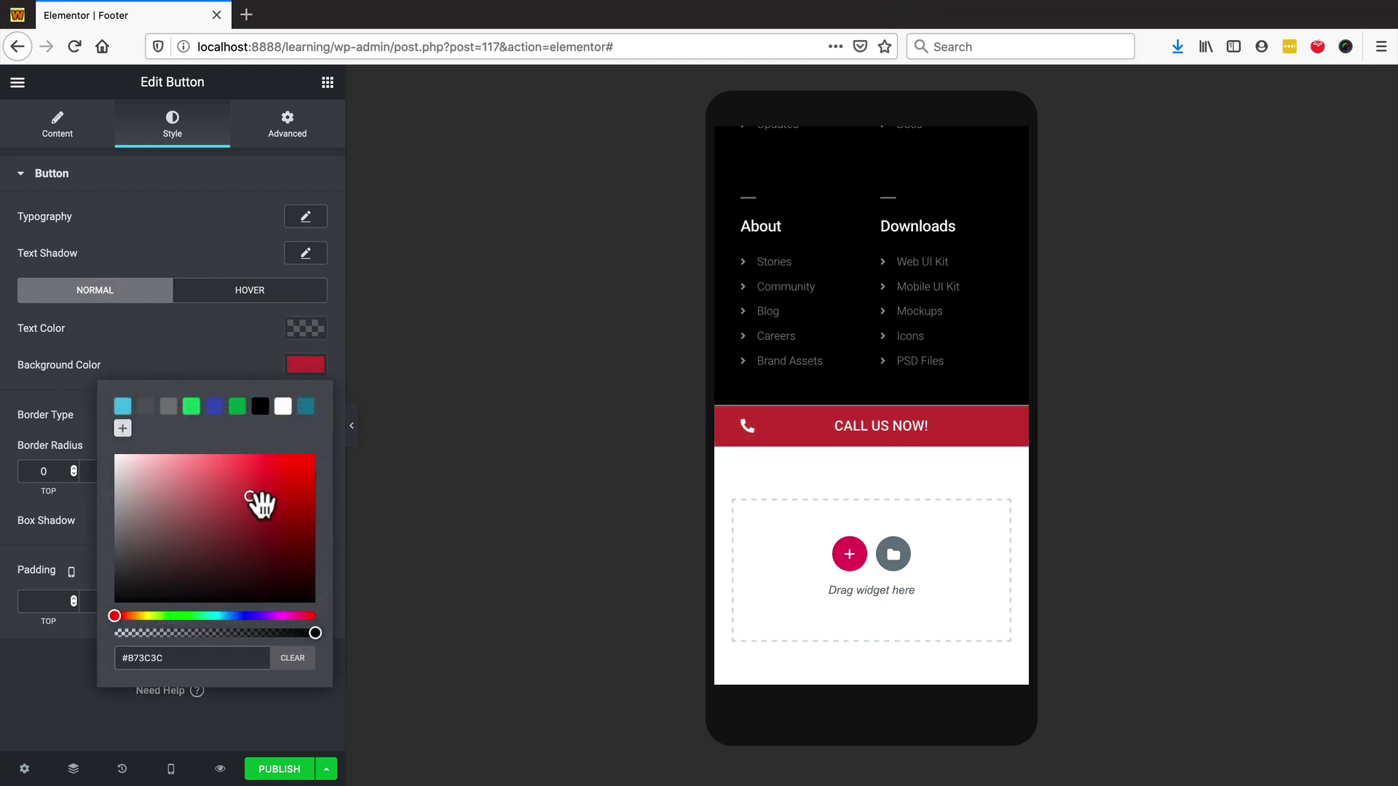
click(127, 616)
mouse_move(268, 474)
mouse_down()
mouse_move(281, 466)
mouse_move(262, 462)
mouse_up()
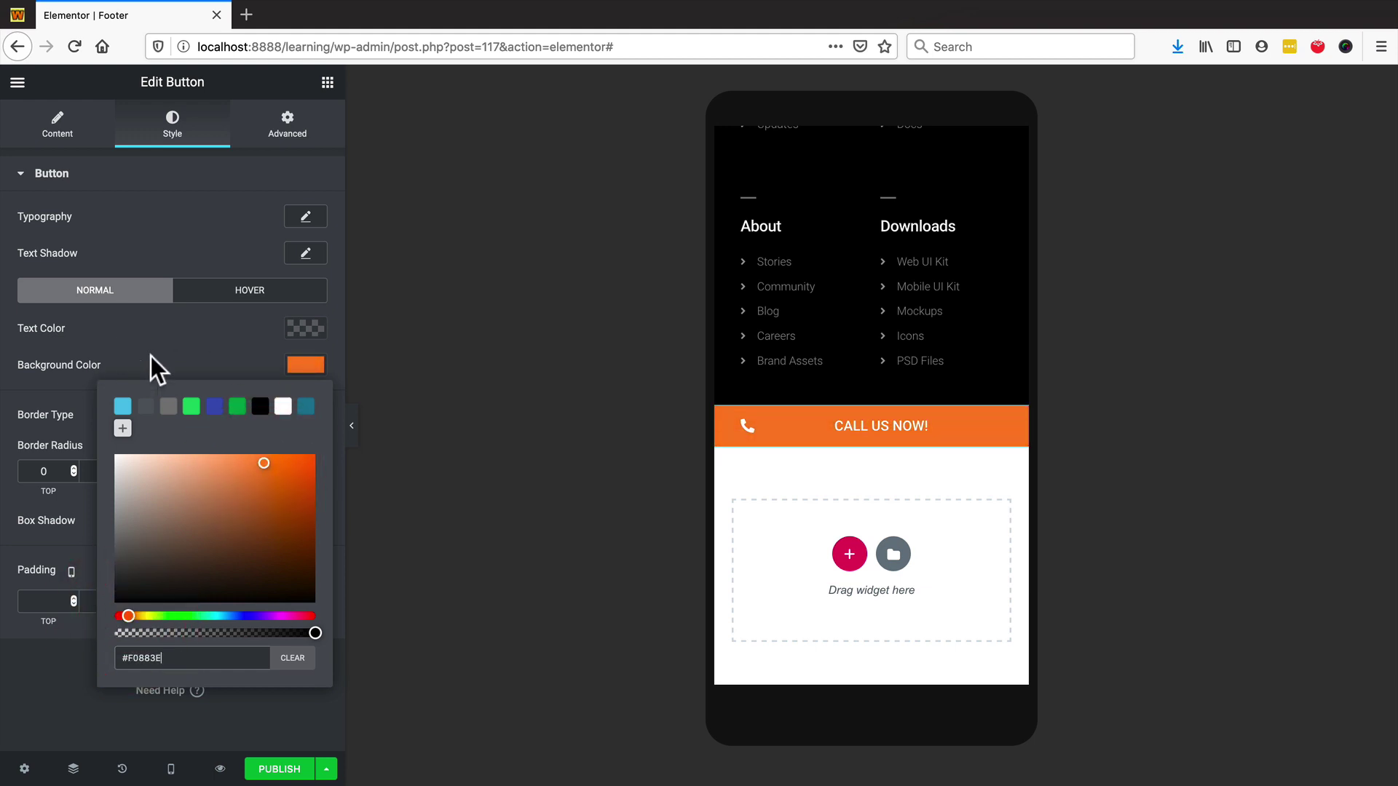
mouse_move(255, 463)
mouse_down()
mouse_move(284, 490)
mouse_move(287, 471)
mouse_up()
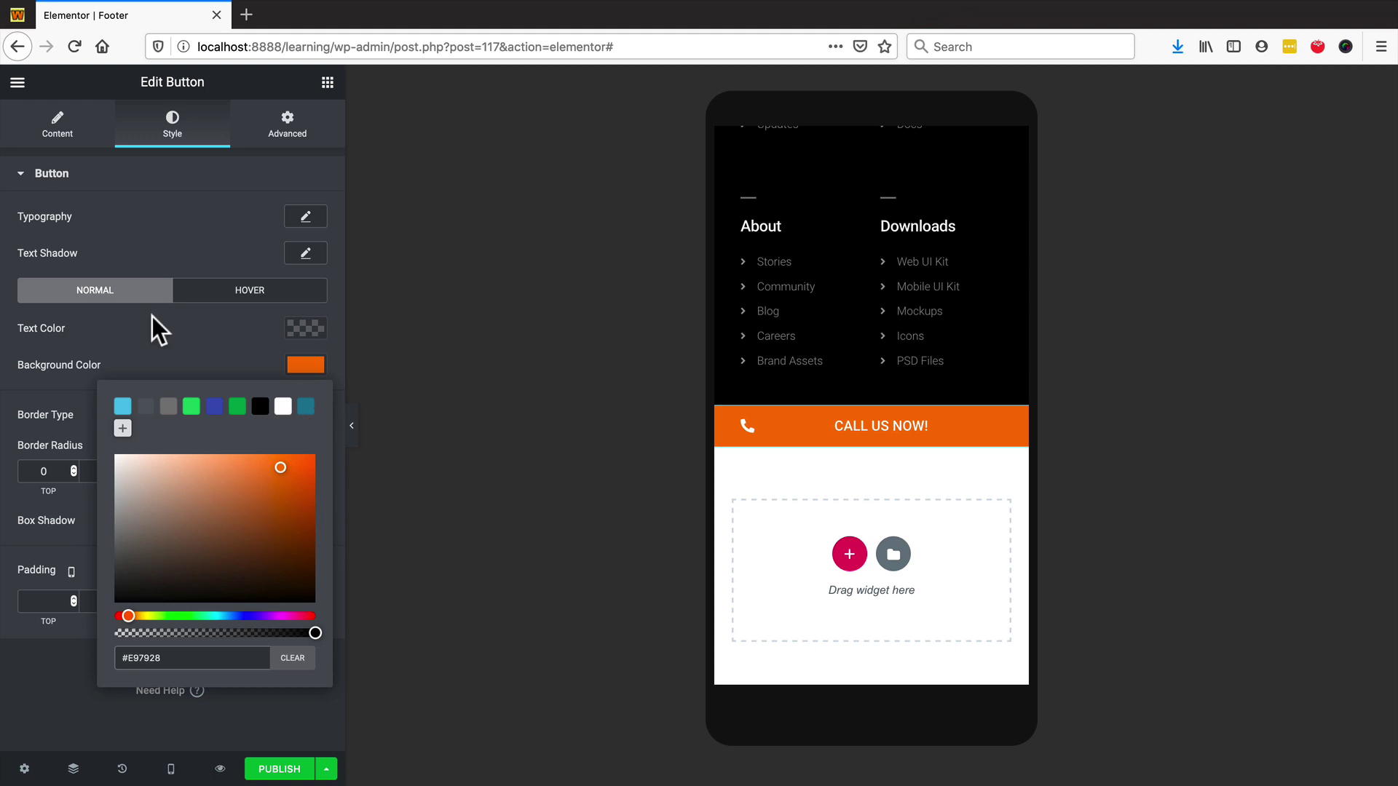
click(198, 335)
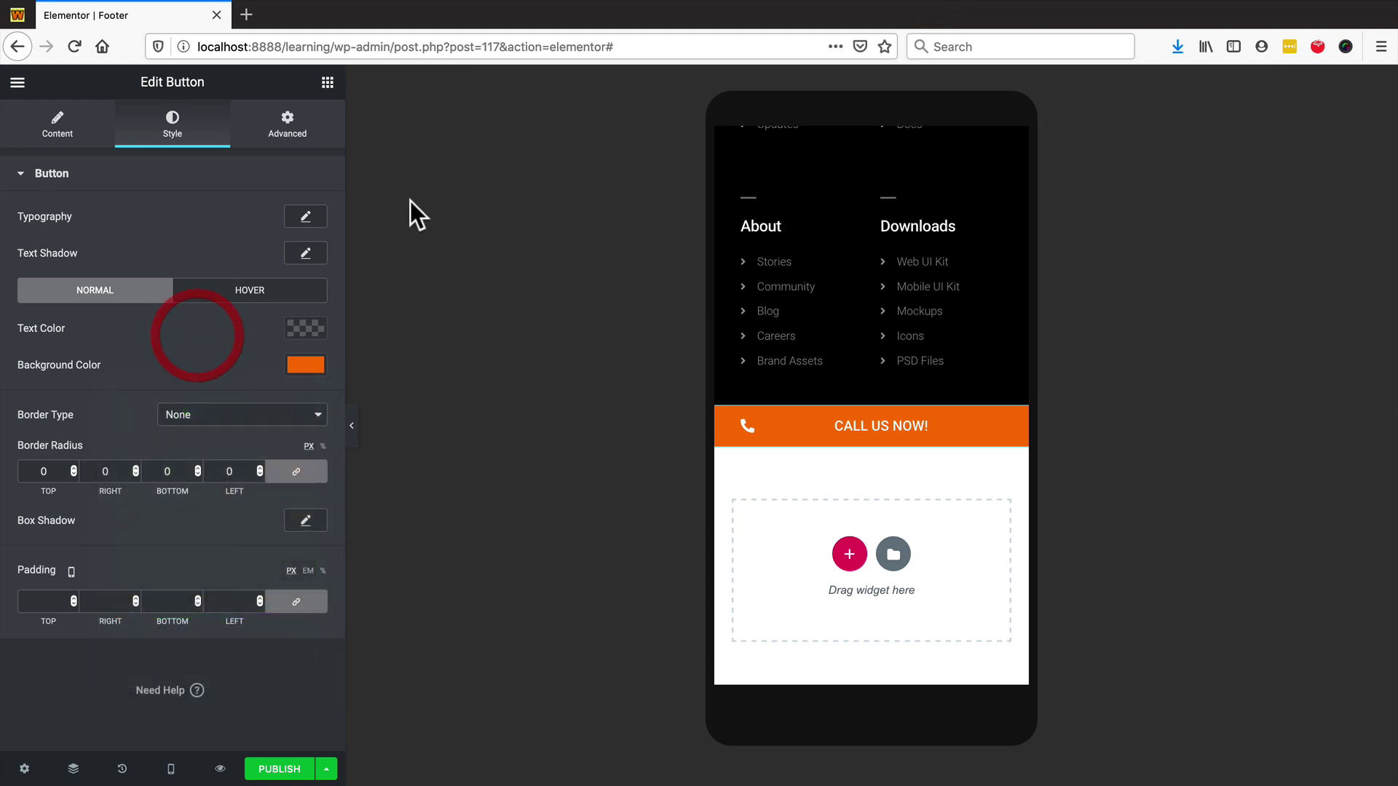
- Make the button text bold with a letter spacing of 2
click(305, 217)
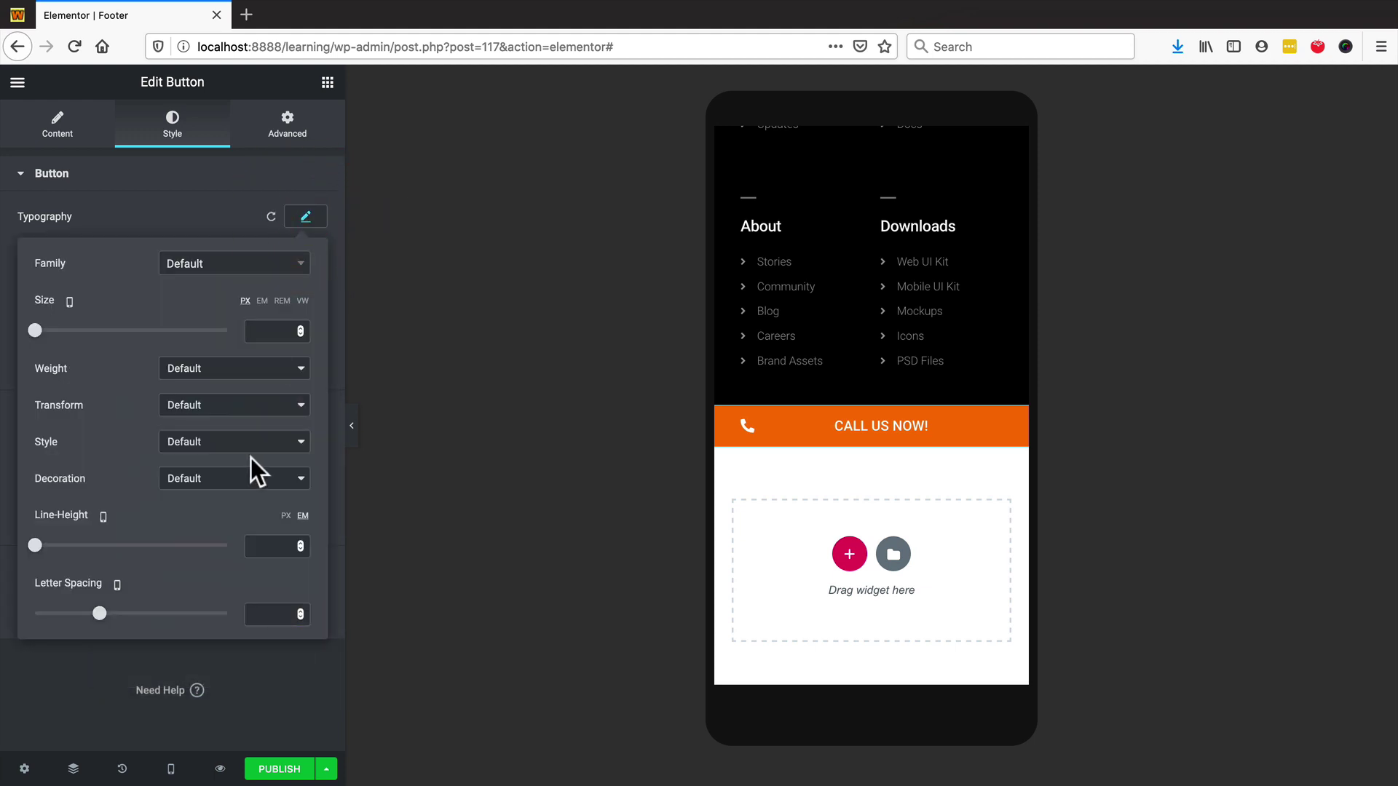
click(274, 612)
text(2)
click(230, 381)
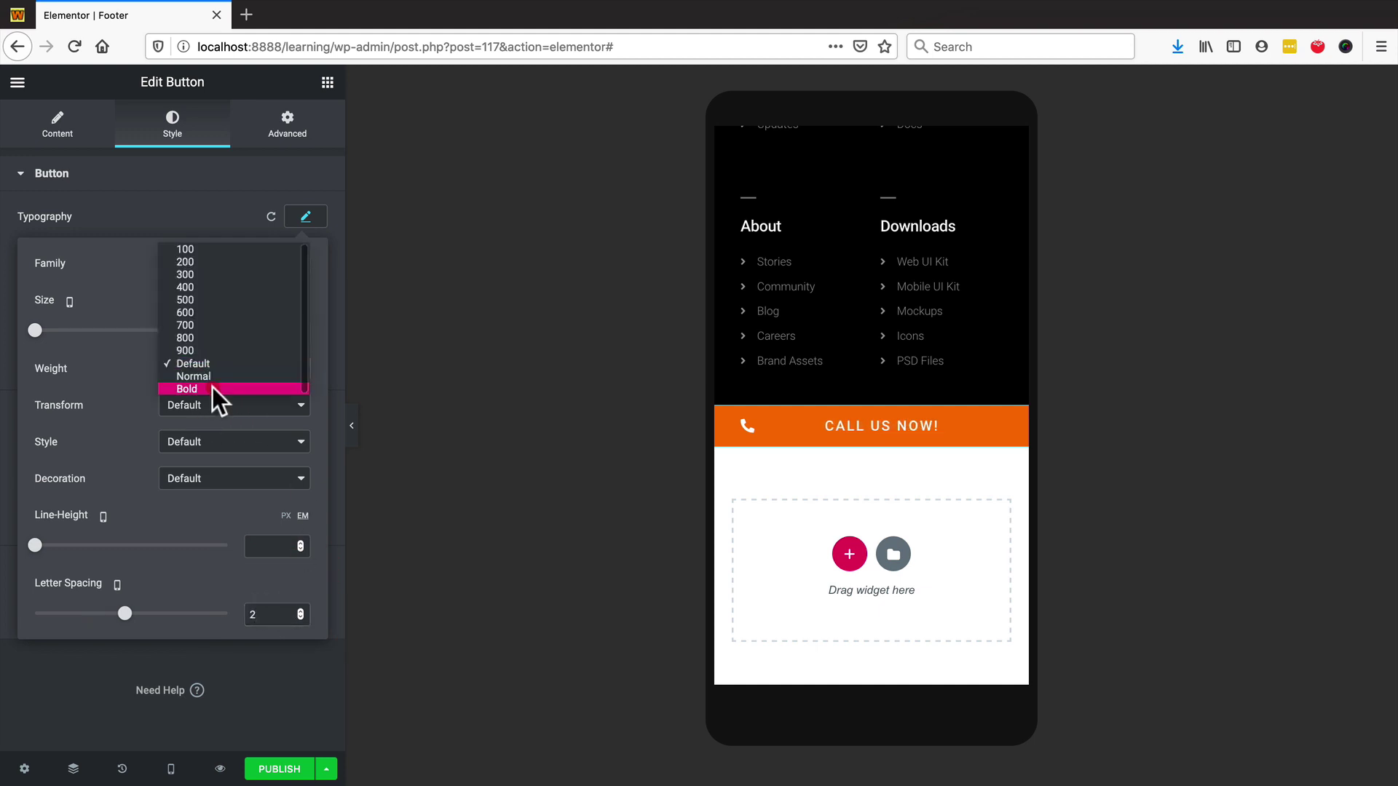
click(212, 392)
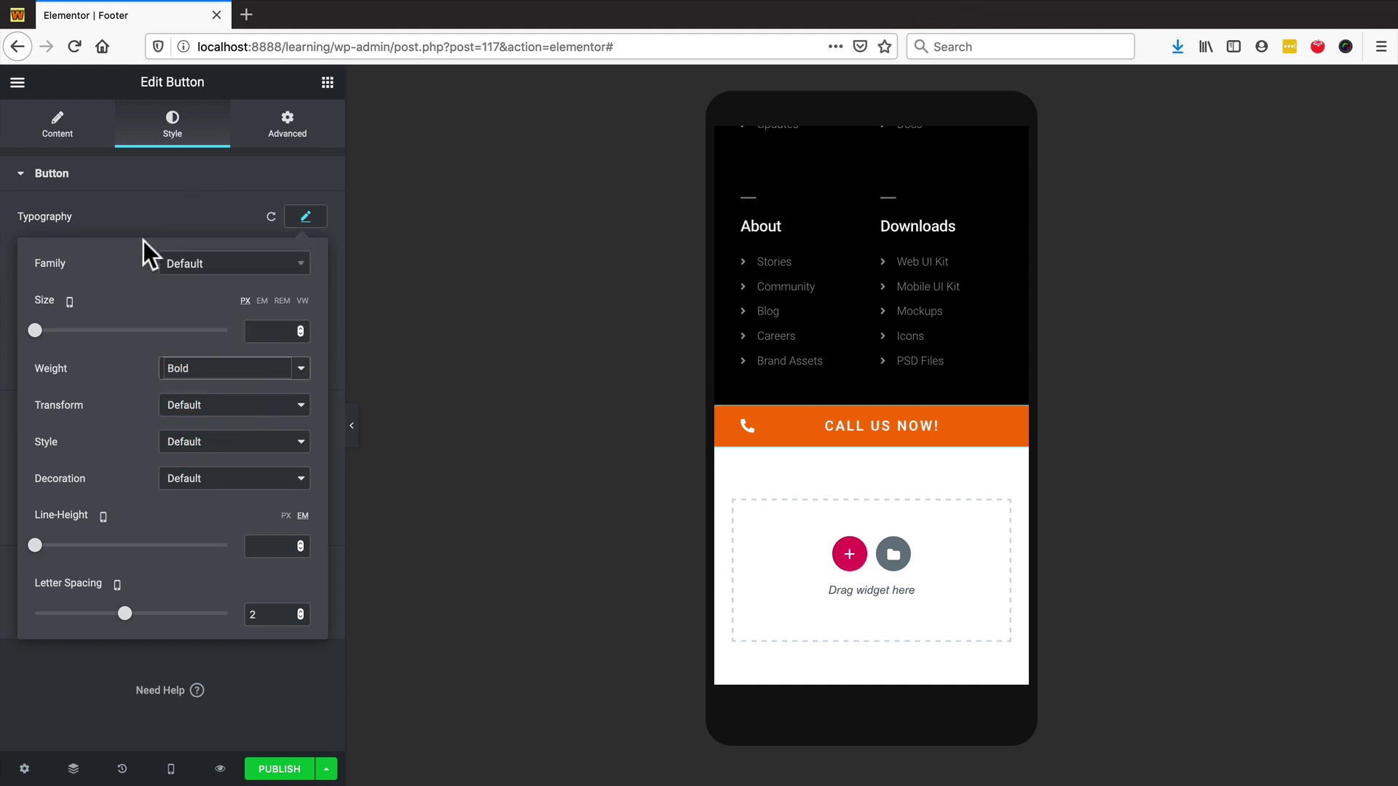
click(118, 204)
click(40, 125)
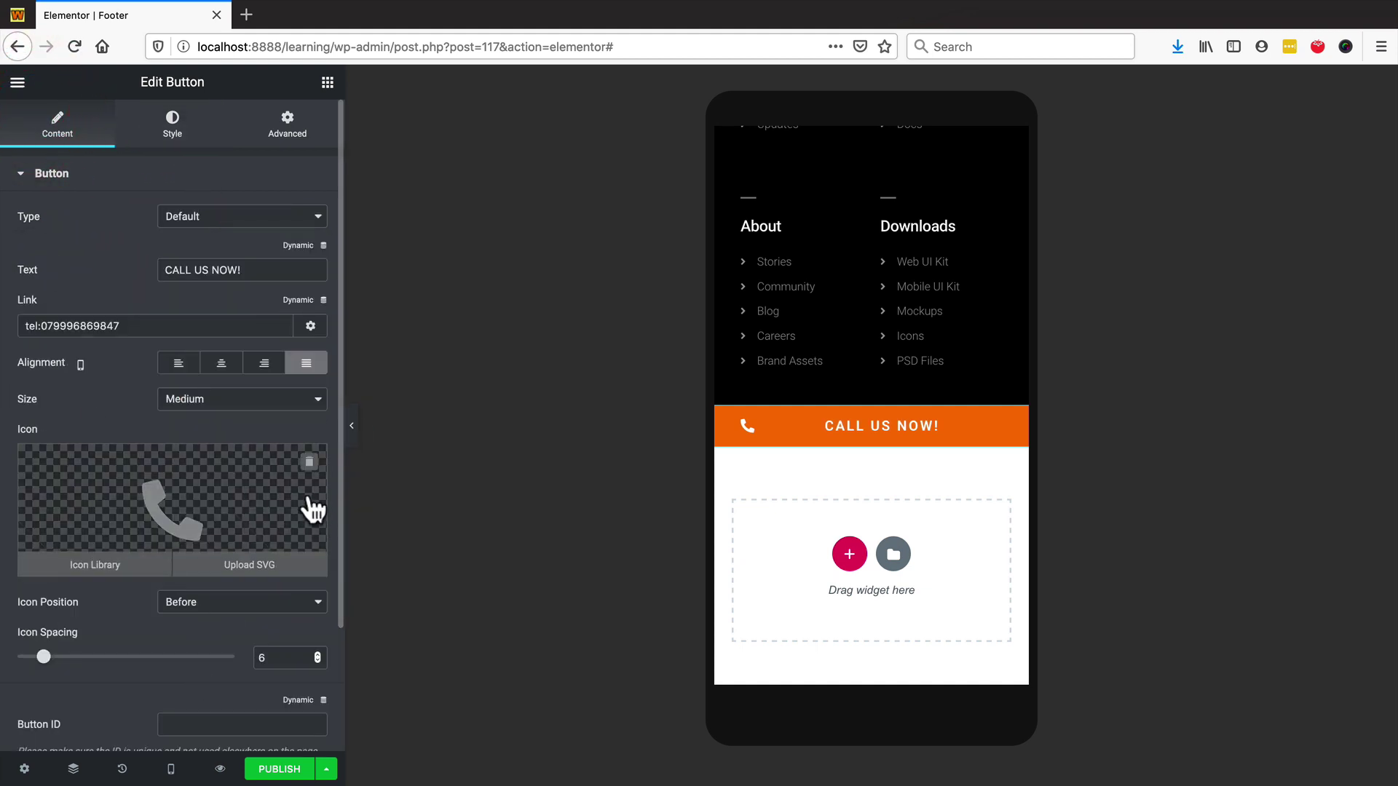
- Delete the phone icon from the call button
click(309, 462)
scroll(75, 217, down, 1)
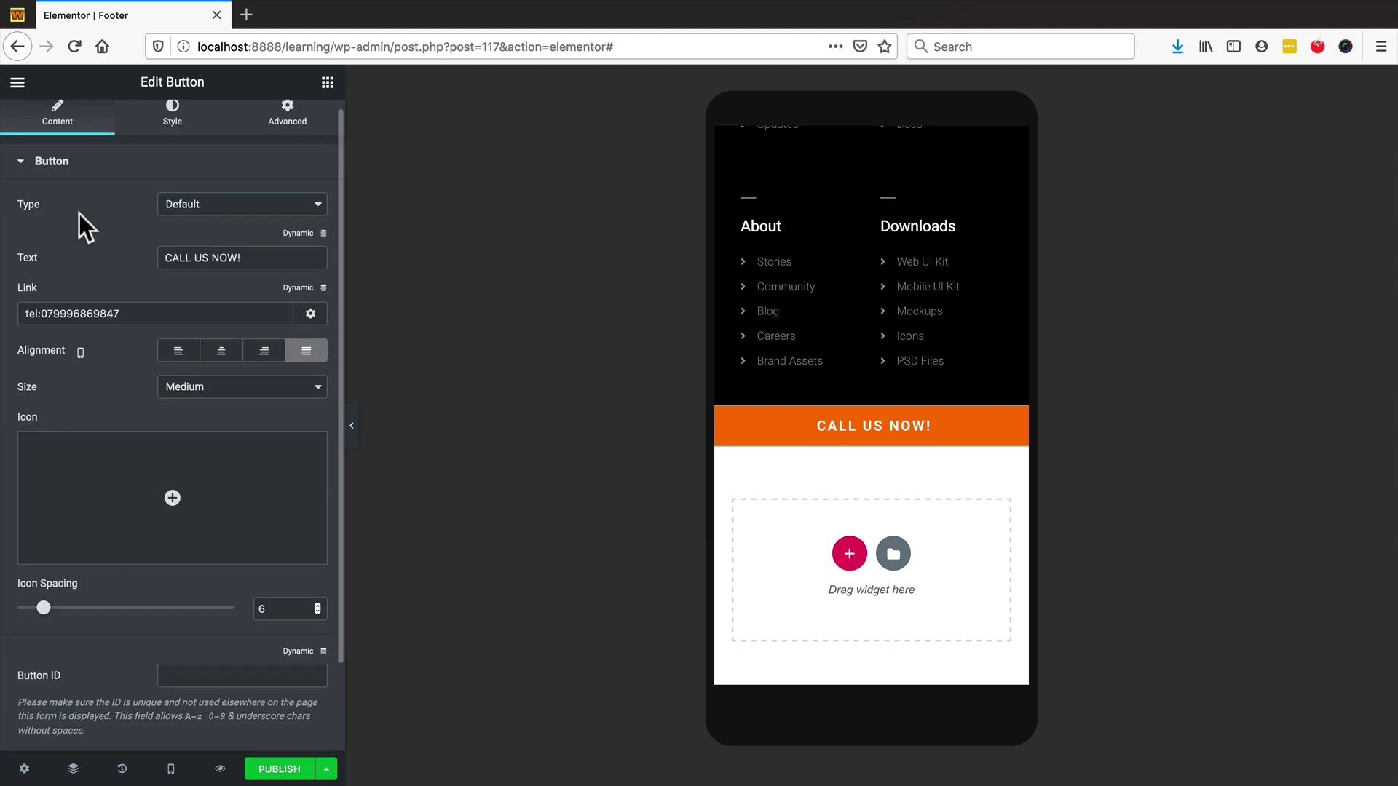
scroll(186, 291, up, 1)
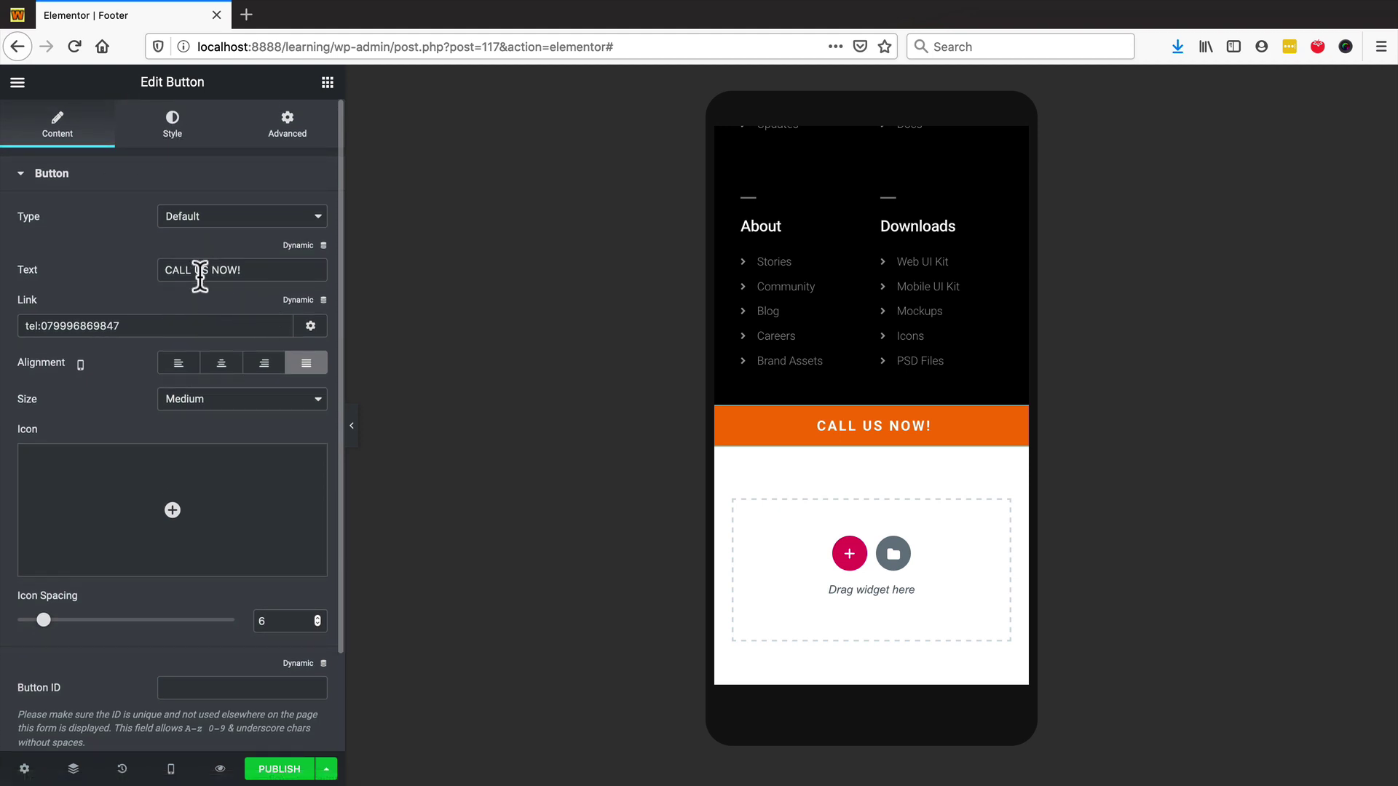
- Change the button label from 'CALL US NOW!' to 'TAP TO US NOW!'
drag(192, 269, 134, 270)
text(tap)
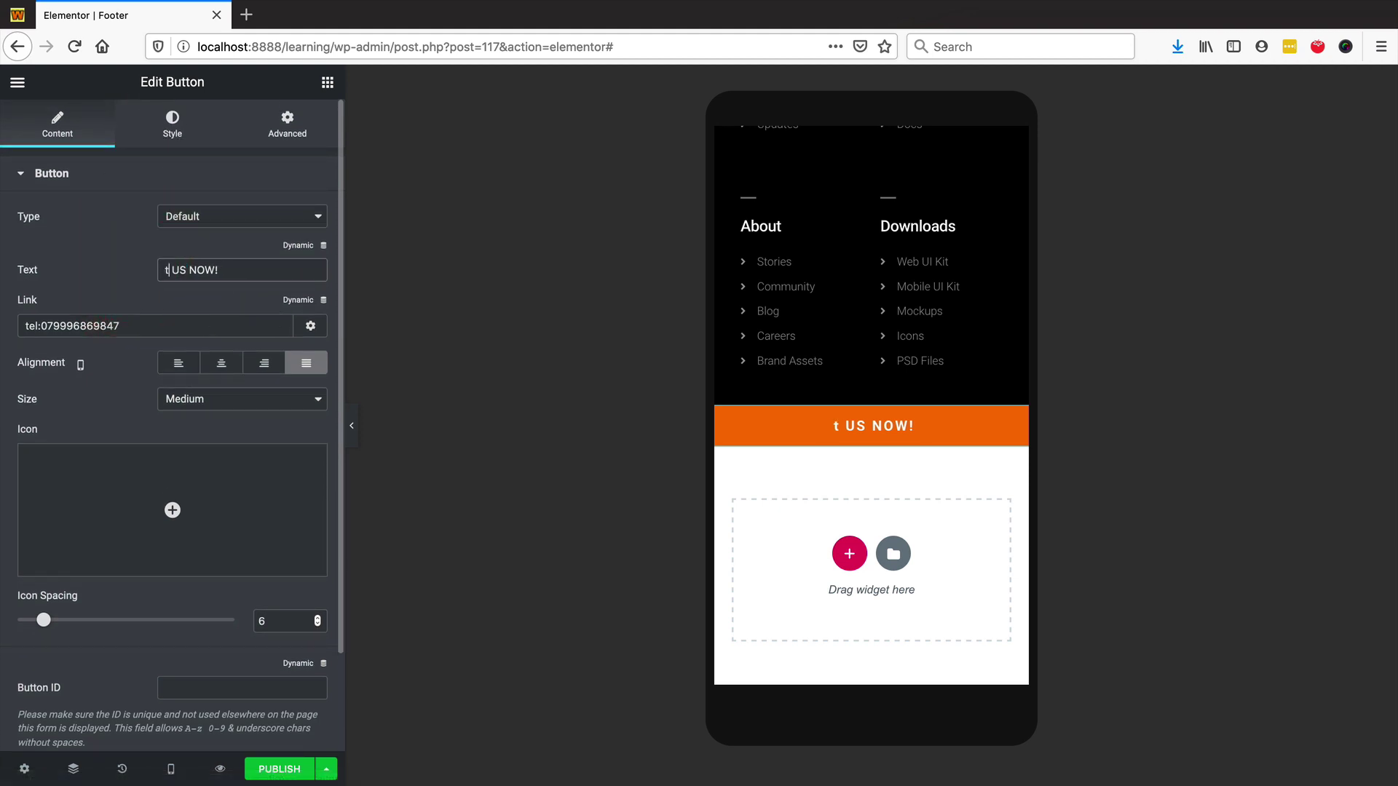
key(BackSpace)
key(BackSpace)
key(BackSpace)
text(TAP TO)
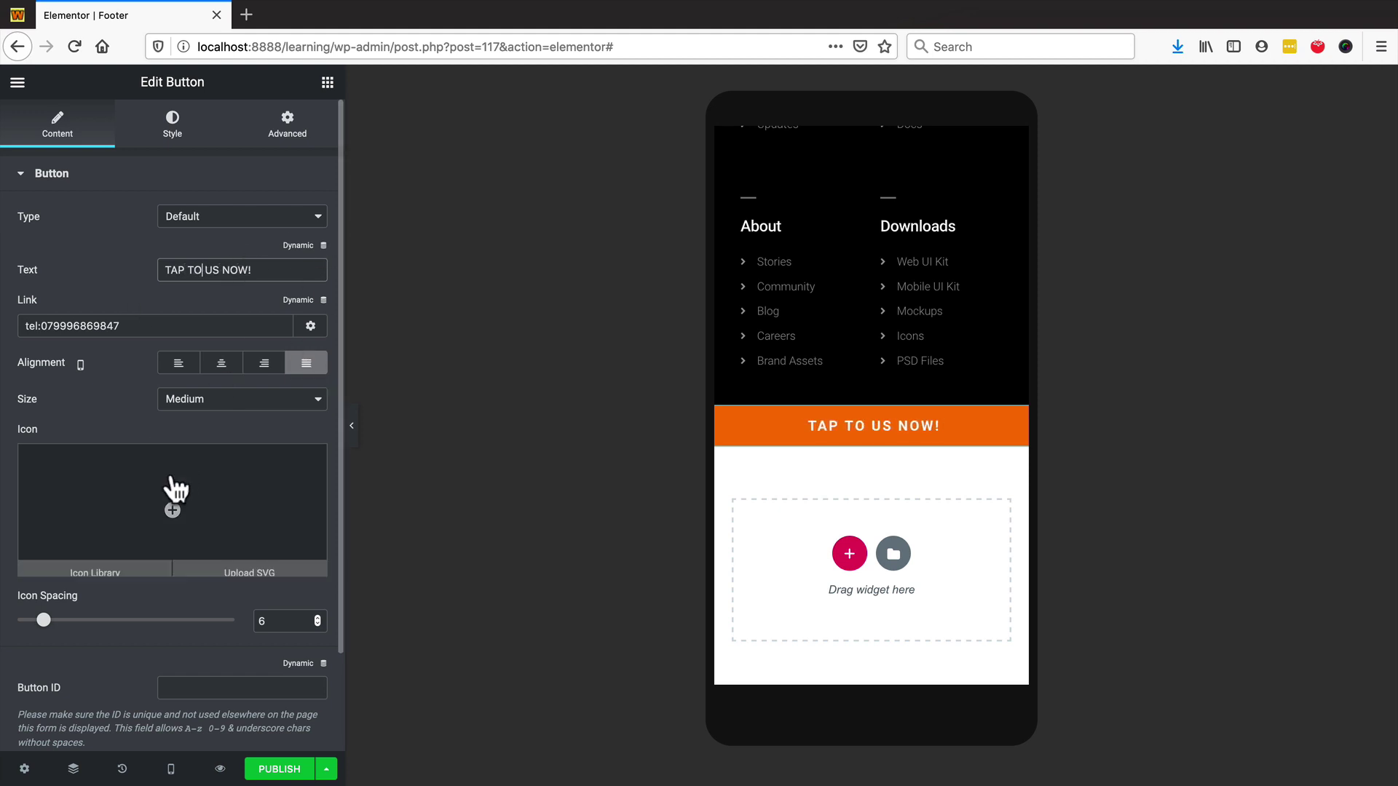
scroll(873, 441, up, 4)
scroll(874, 442, down, 4)
click(175, 127)
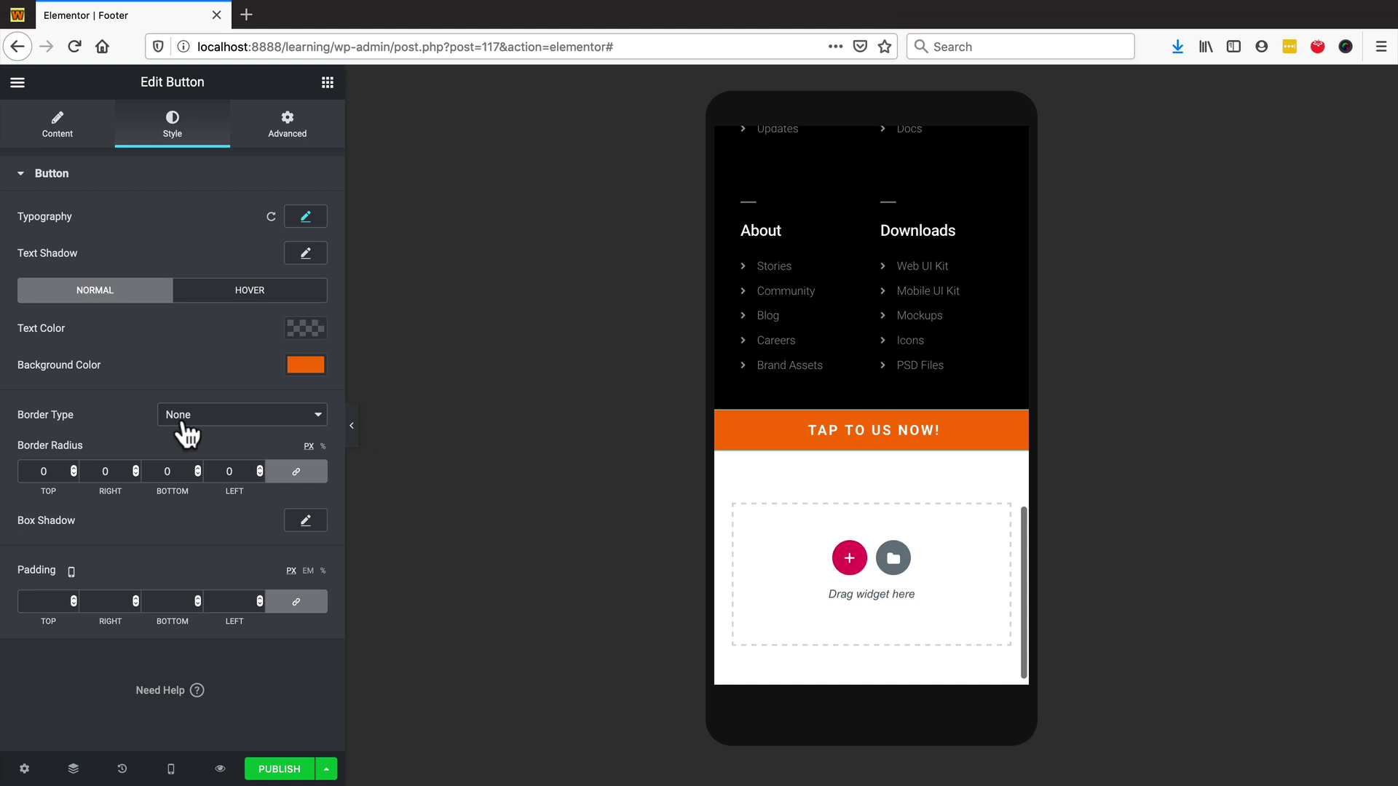
- Look through the button's Advanced settings, then select the section holding the button
click(294, 133)
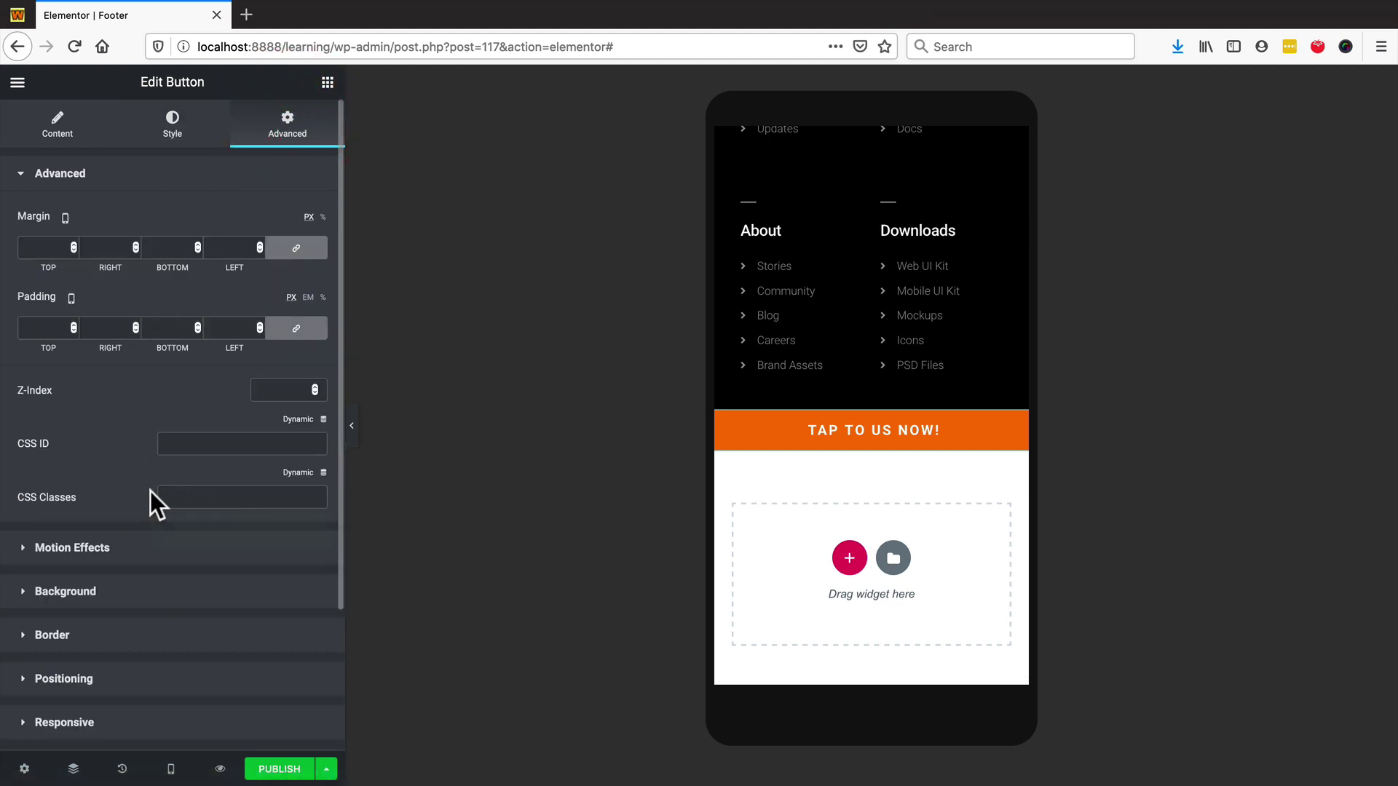
scroll(164, 571, down, 1)
scroll(166, 571, down, 3)
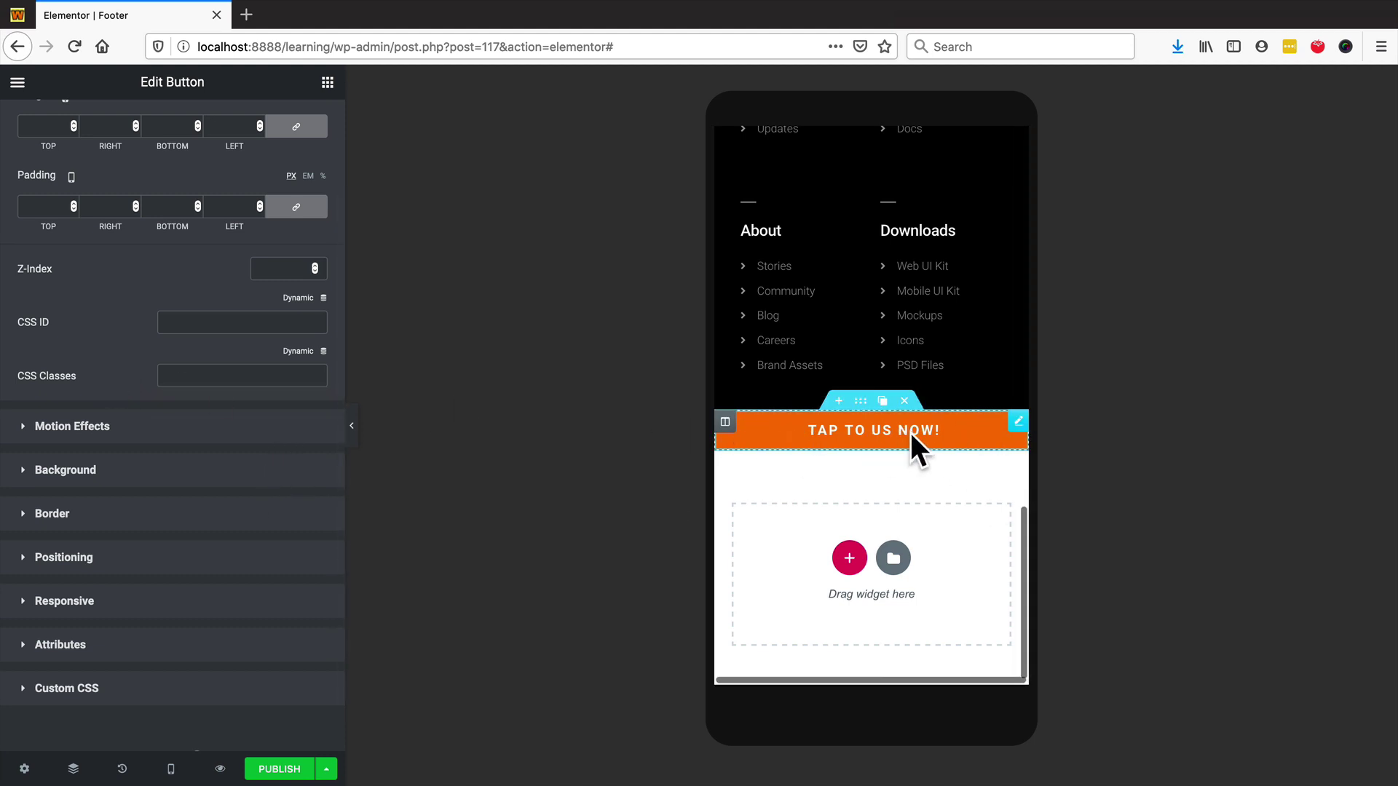
click(862, 401)
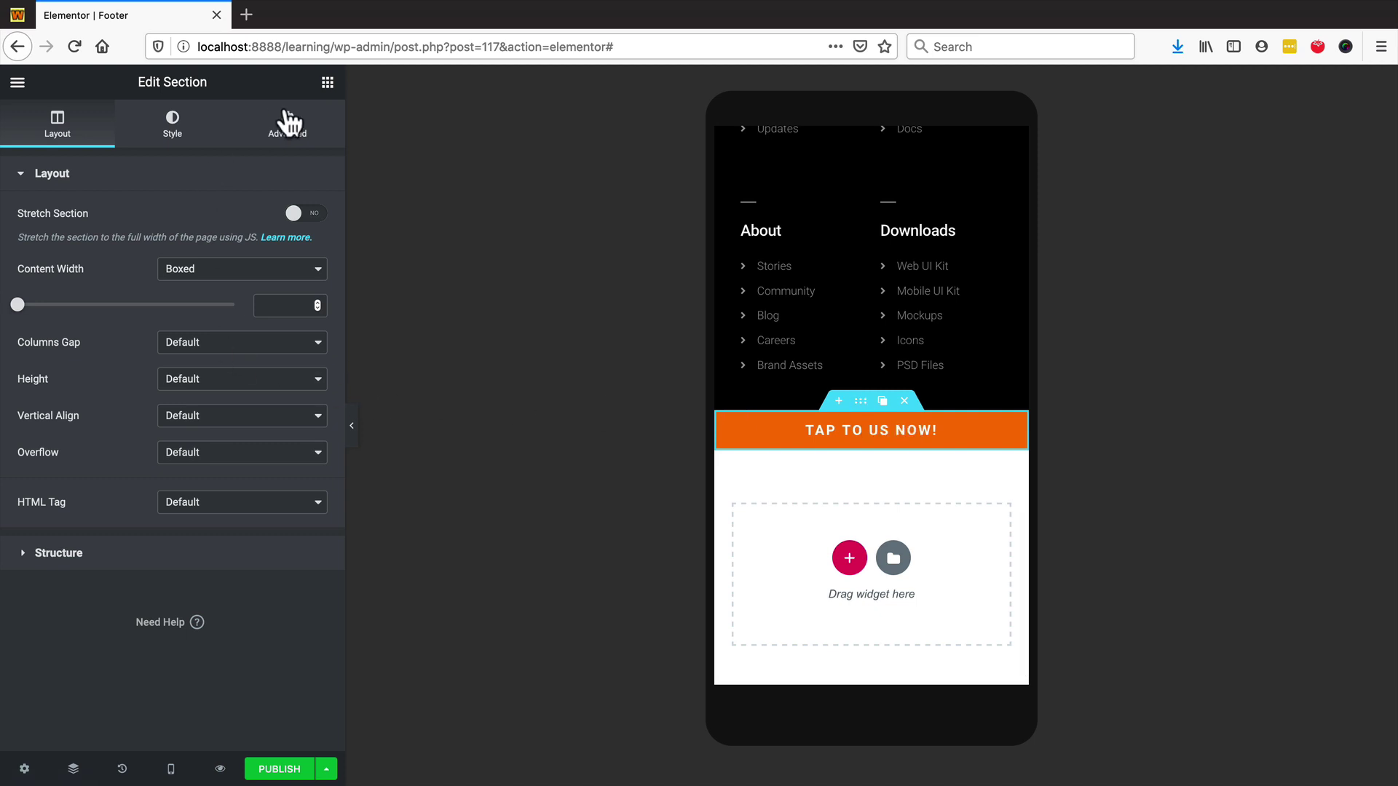
- Hide the button section on desktop in its Responsive visibility settings
click(294, 138)
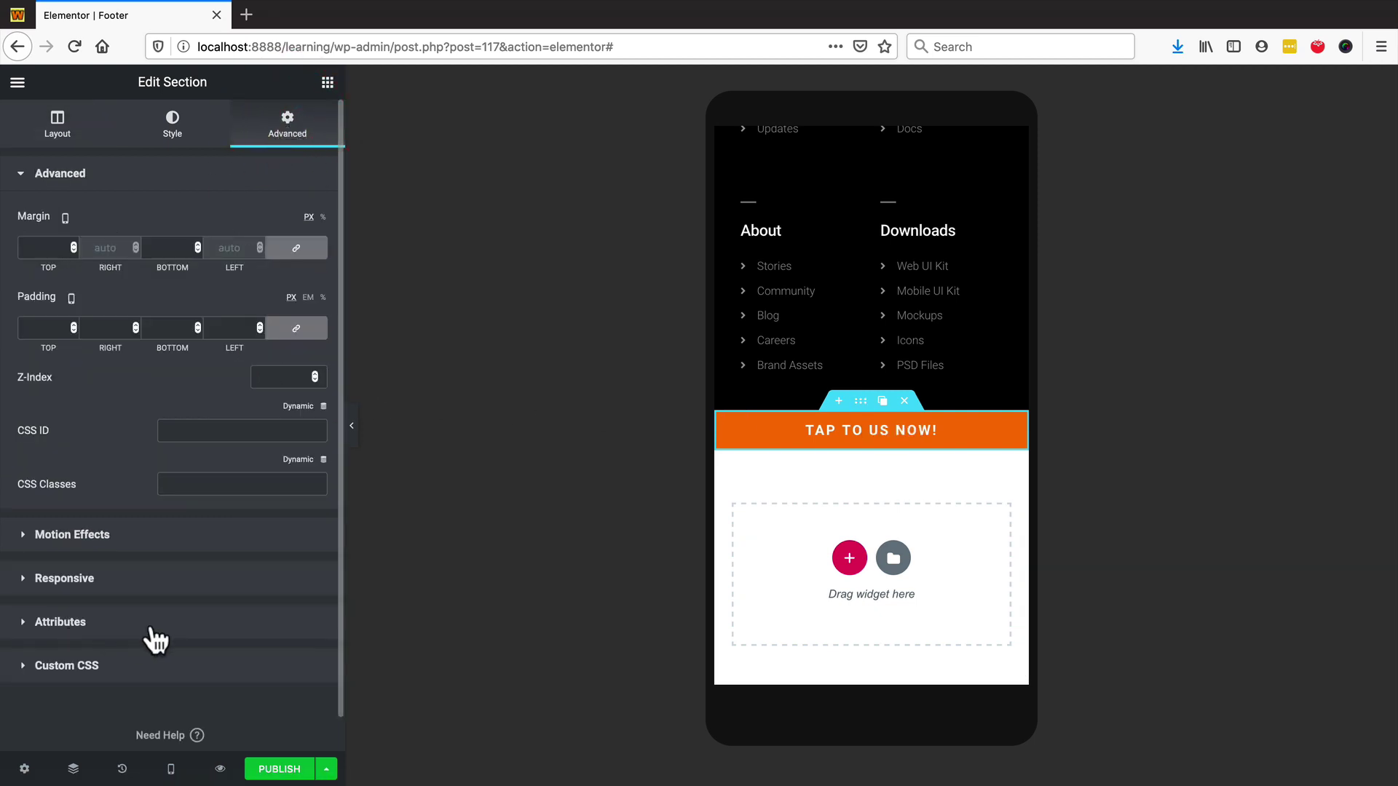
click(157, 582)
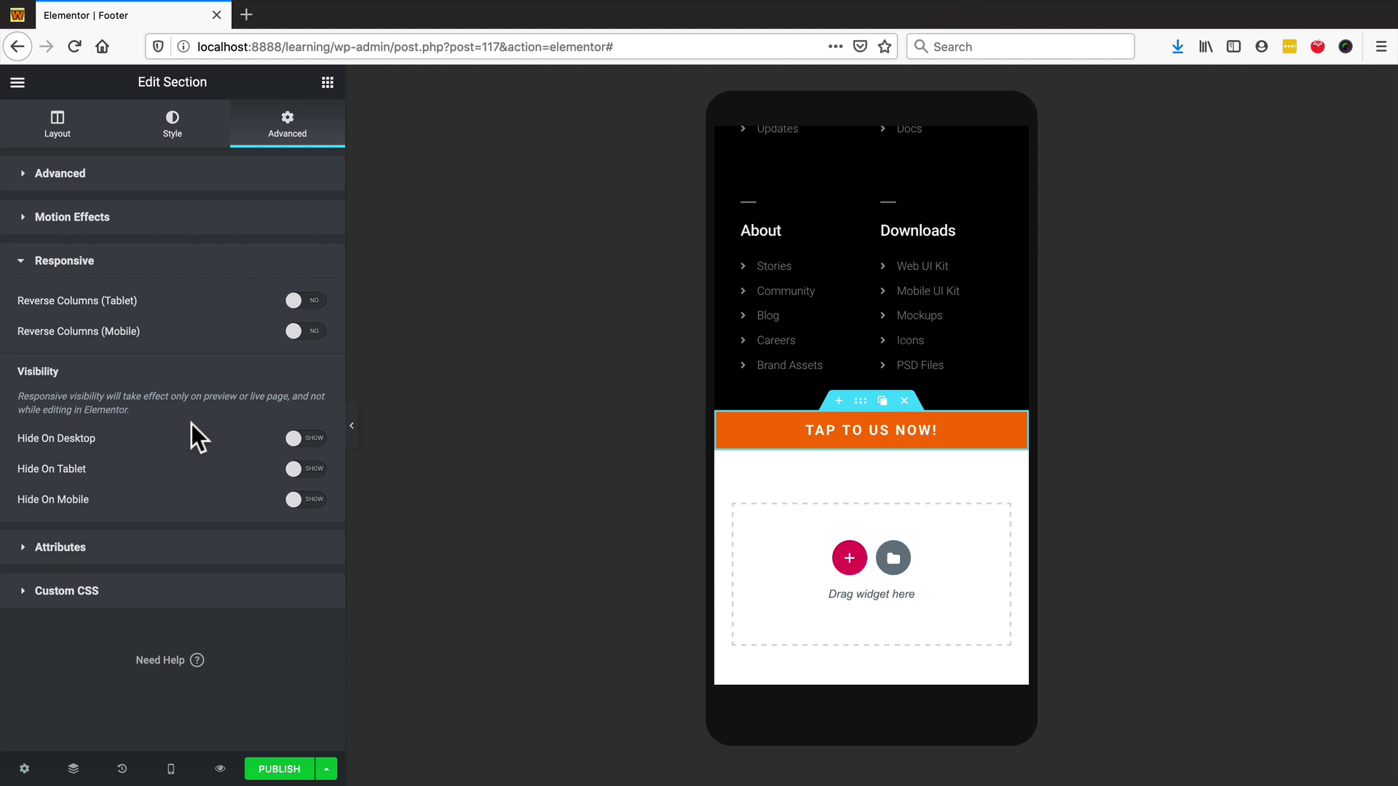
click(297, 441)
- Check the page at tablet, desktop and then mobile width, scrolling to the footer
click(171, 770)
click(98, 691)
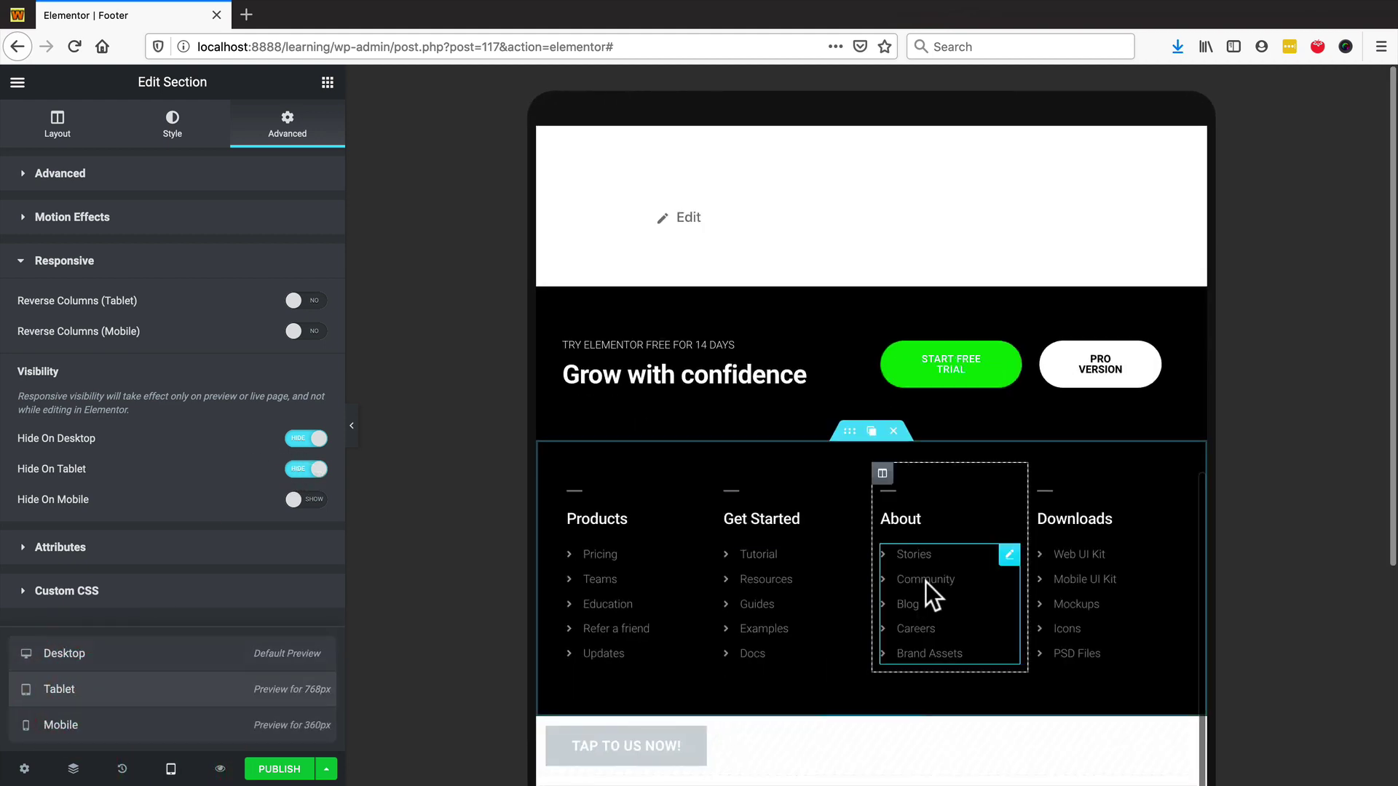
scroll(866, 745, down, 1)
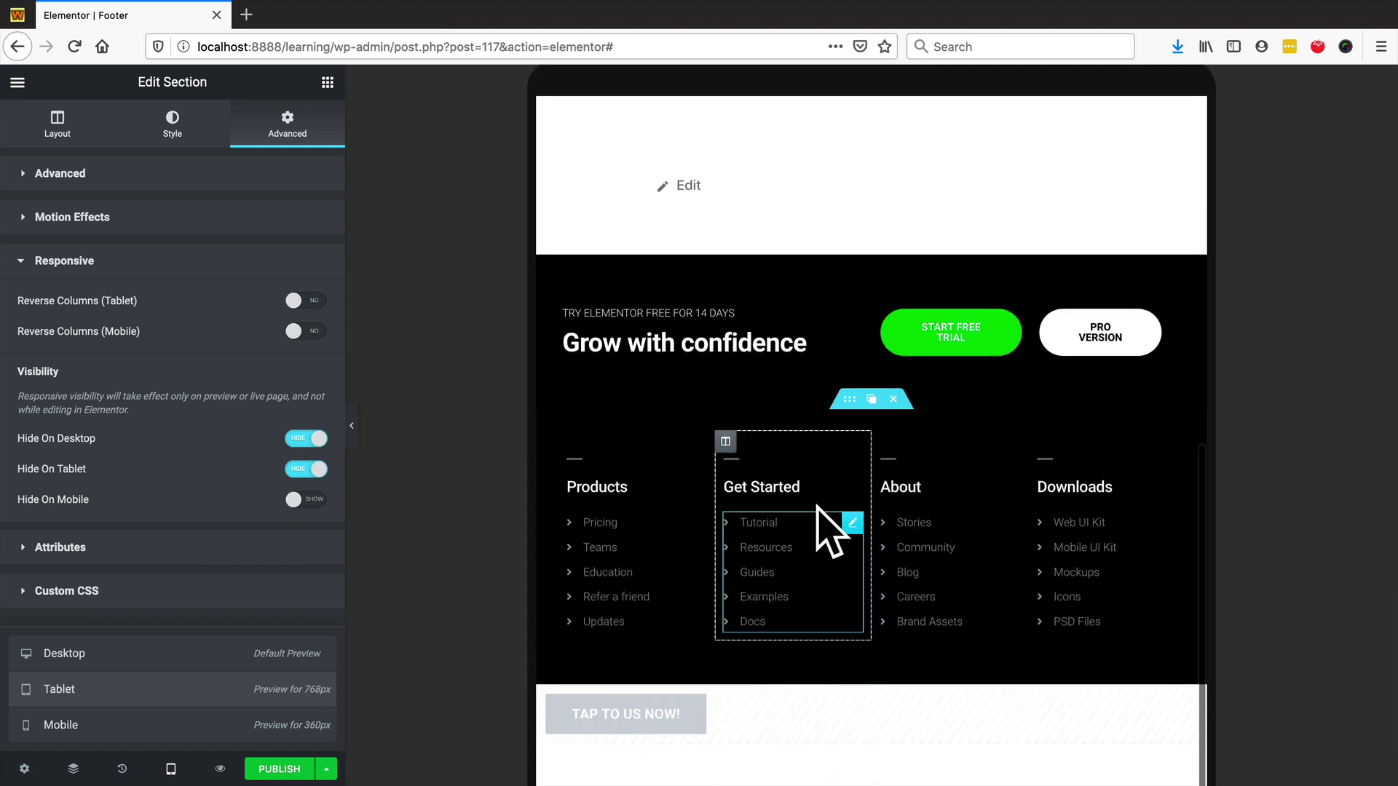
click(86, 658)
scroll(899, 495, down, 3)
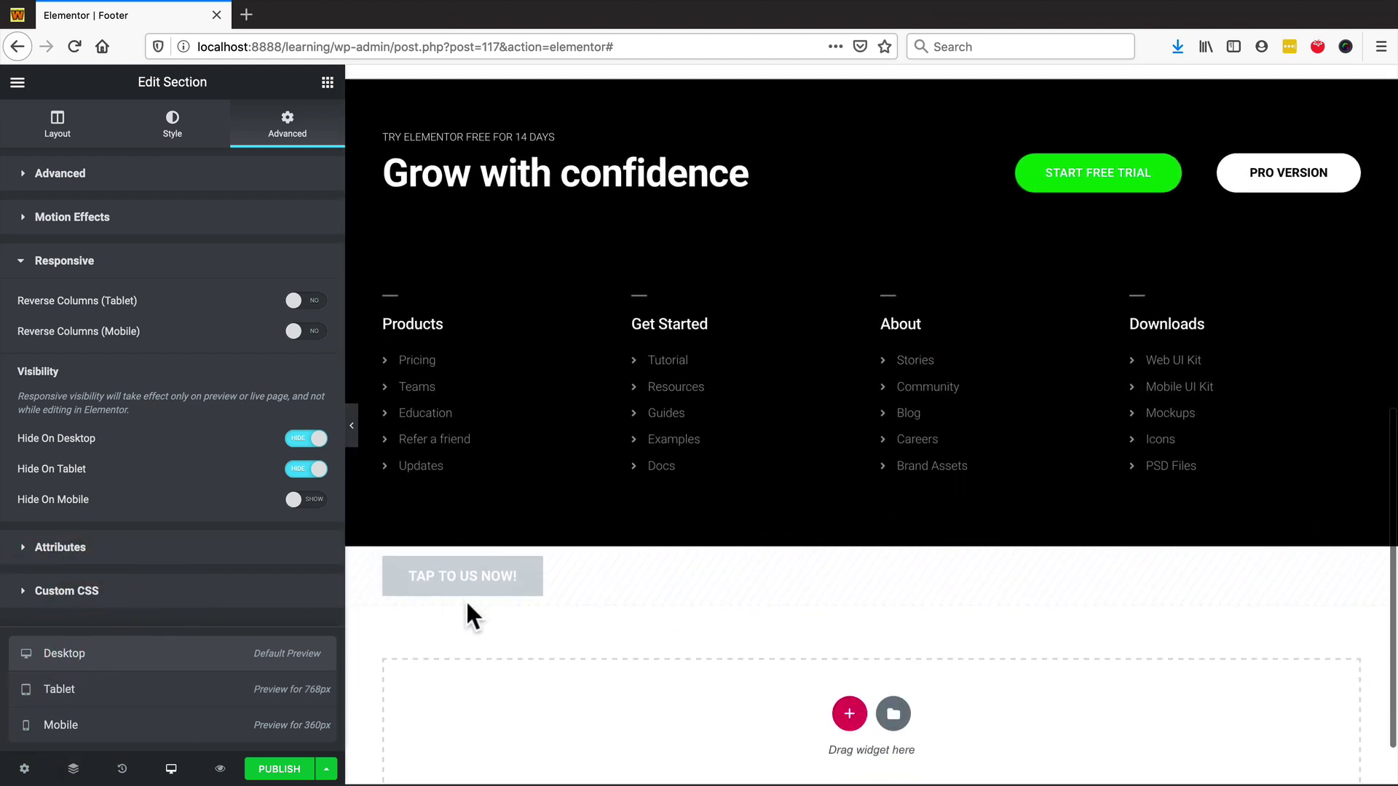
click(109, 723)
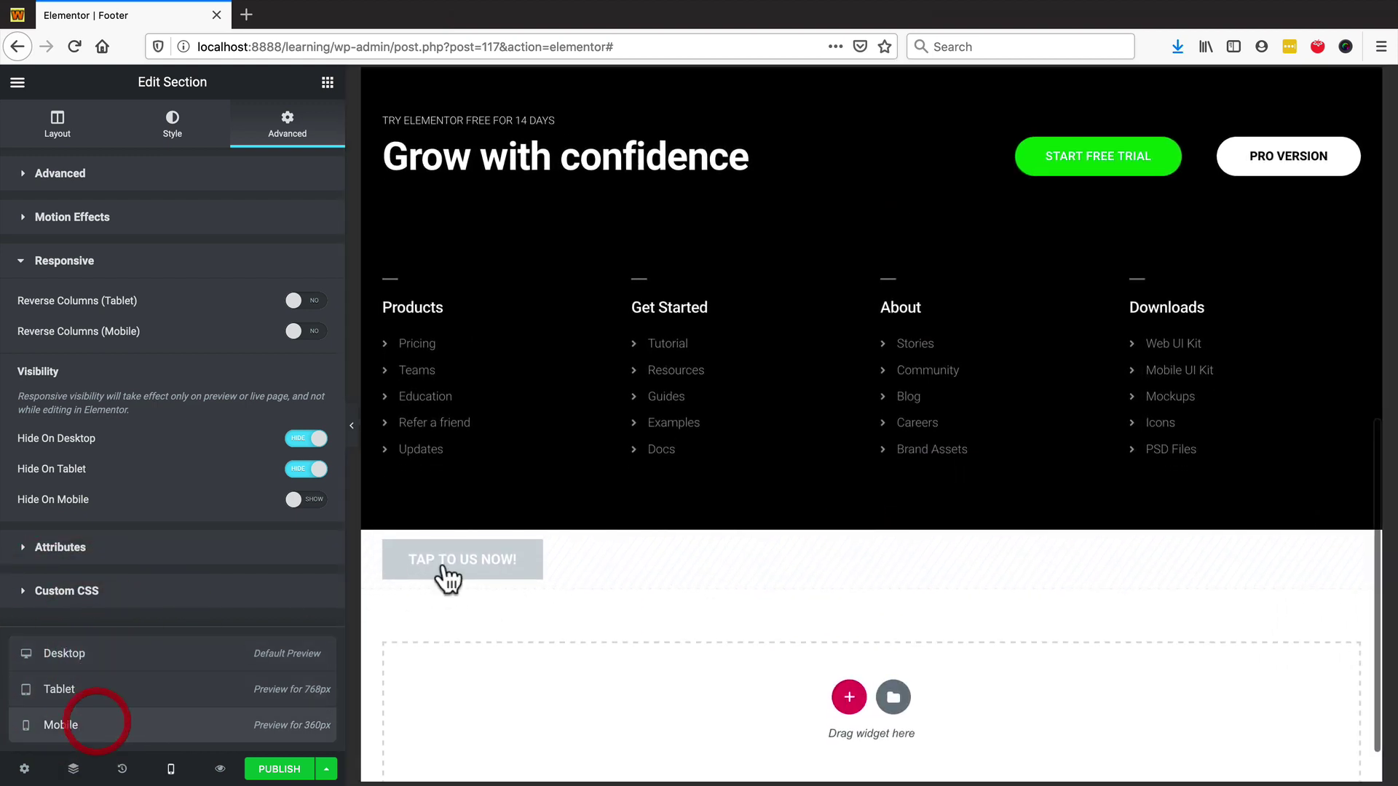
scroll(976, 339, down, 4)
scroll(976, 339, down, 3)
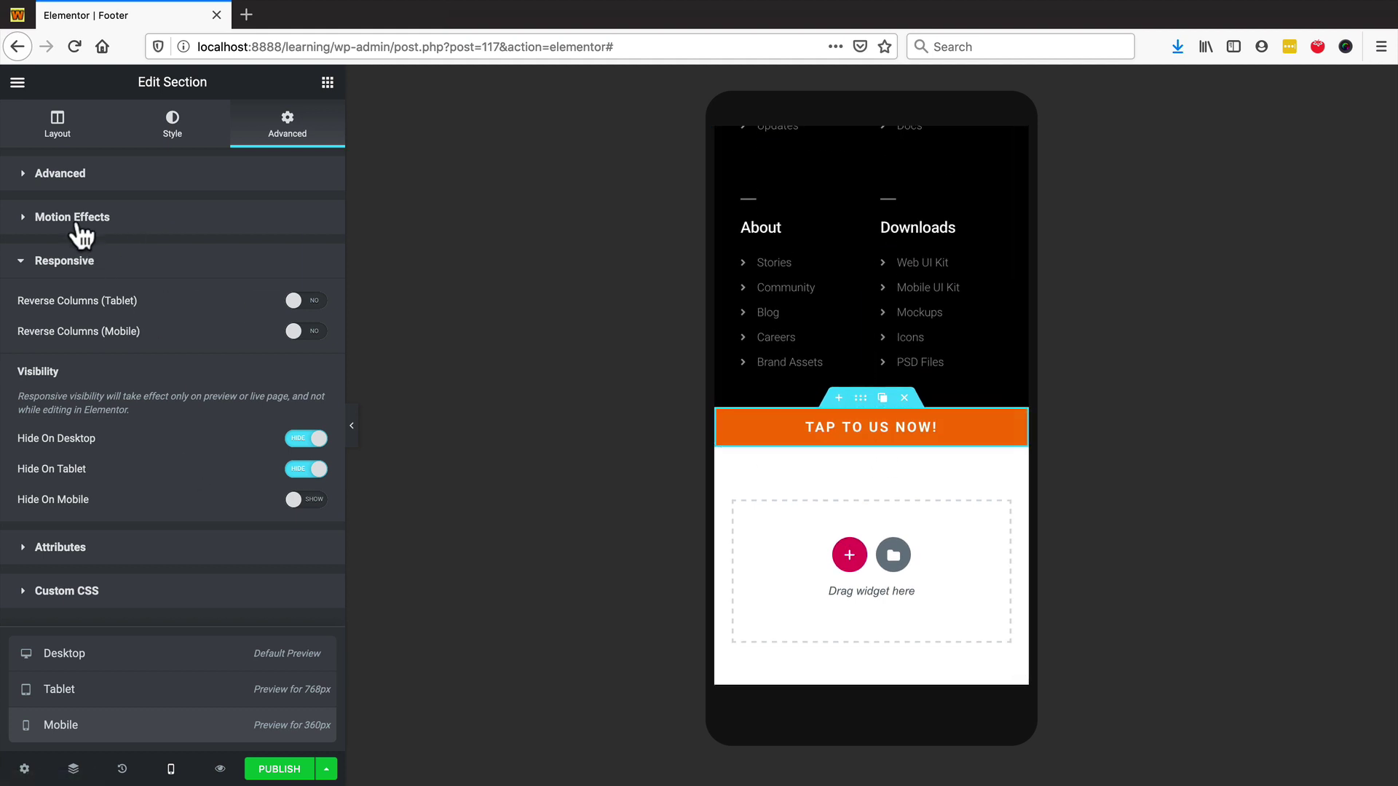
- Set the section's Motion Effects Sticky option to Bottom
click(145, 222)
click(220, 307)
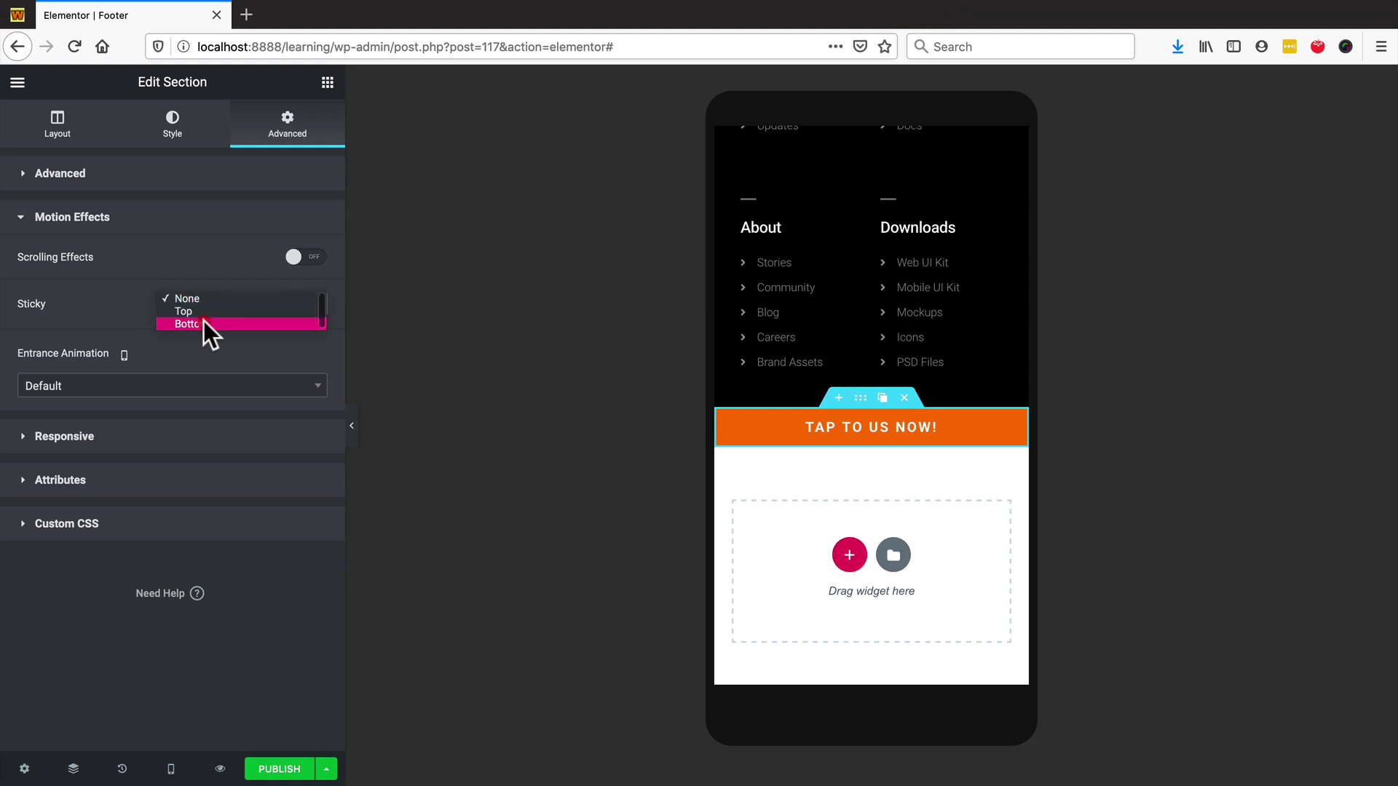
click(195, 325)
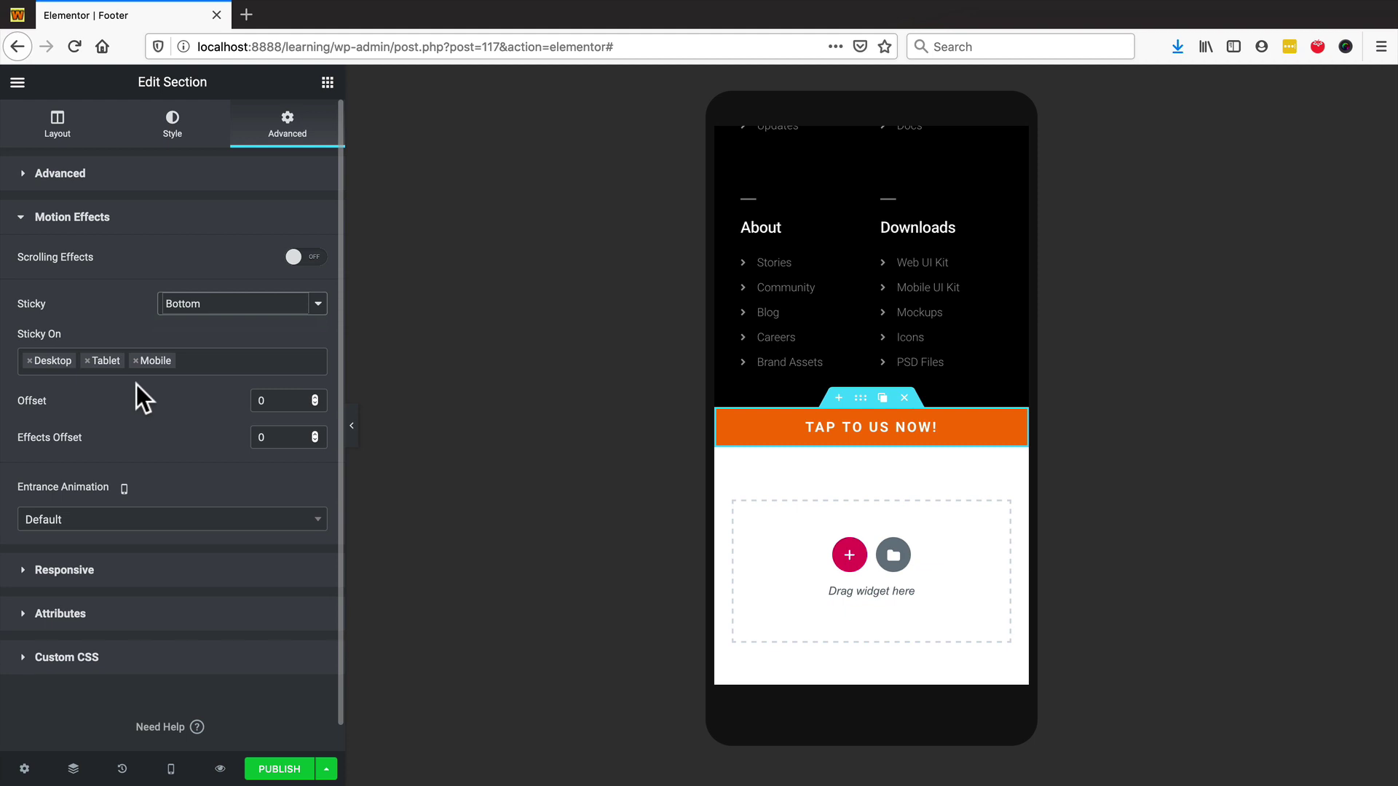
- Scroll the mobile preview to confirm the orange bar stays pinned at the bottom
scroll(802, 366, up, 10)
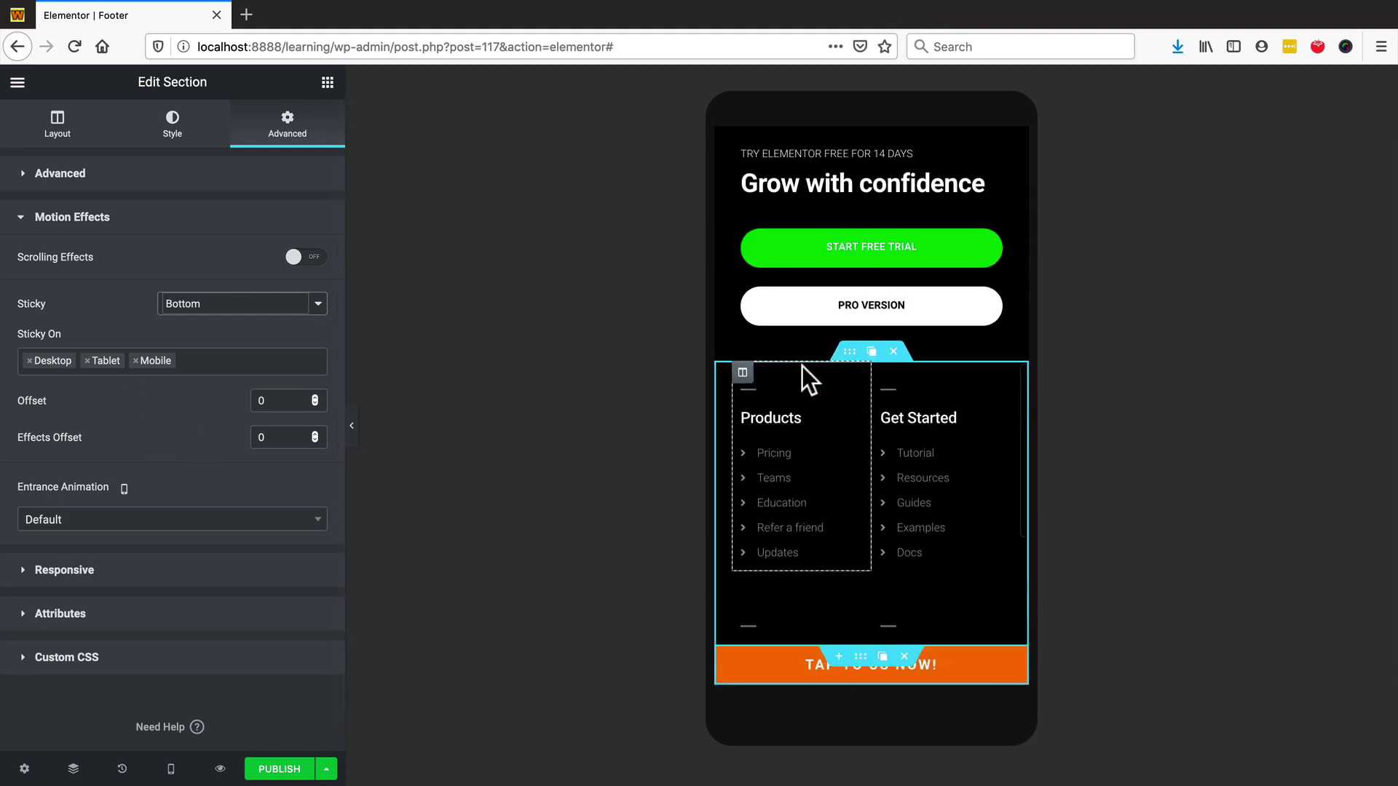
scroll(785, 365, down, 5)
scroll(776, 366, up, 6)
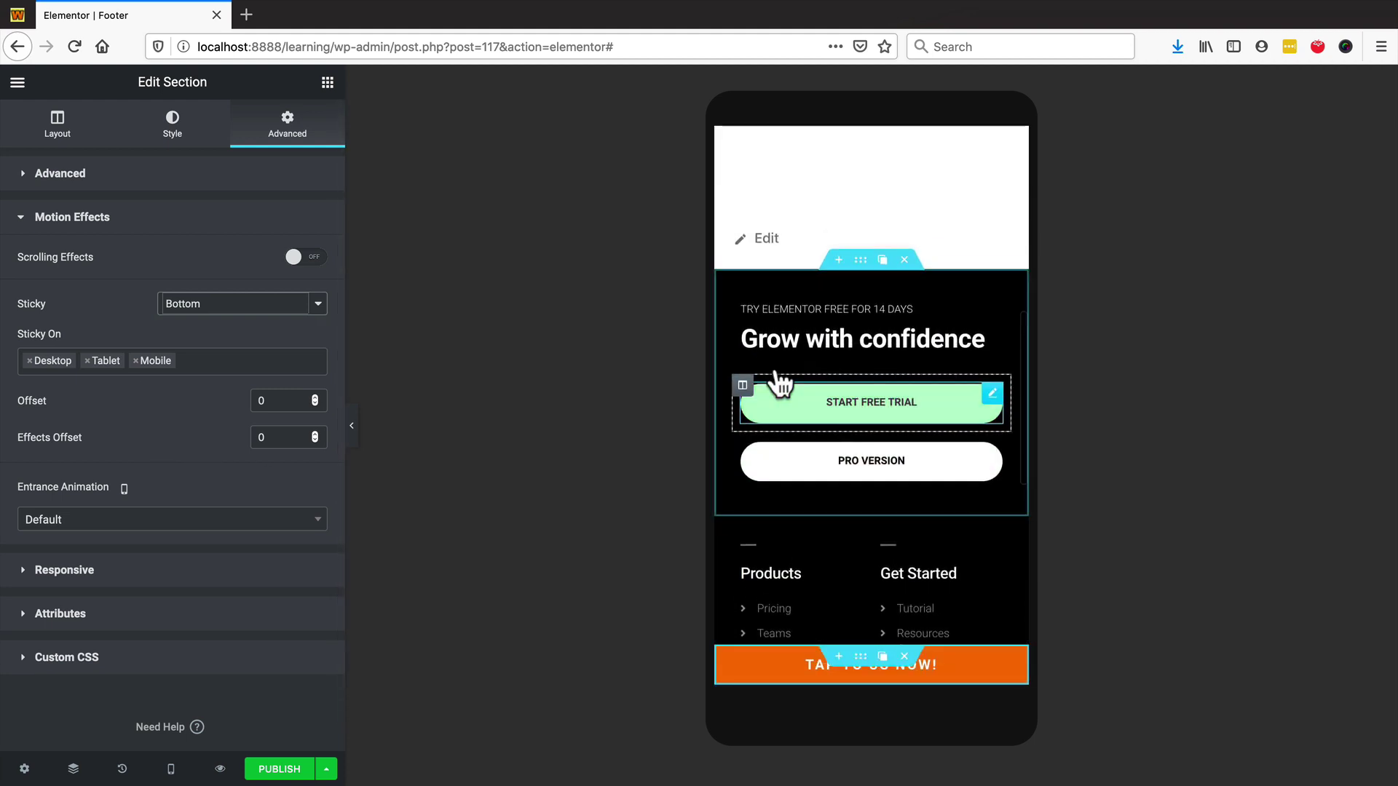
scroll(850, 427, down, 1)
scroll(850, 427, up, 3)
scroll(844, 430, down, 5)
scroll(845, 429, down, 5)
scroll(838, 416, up, 10)
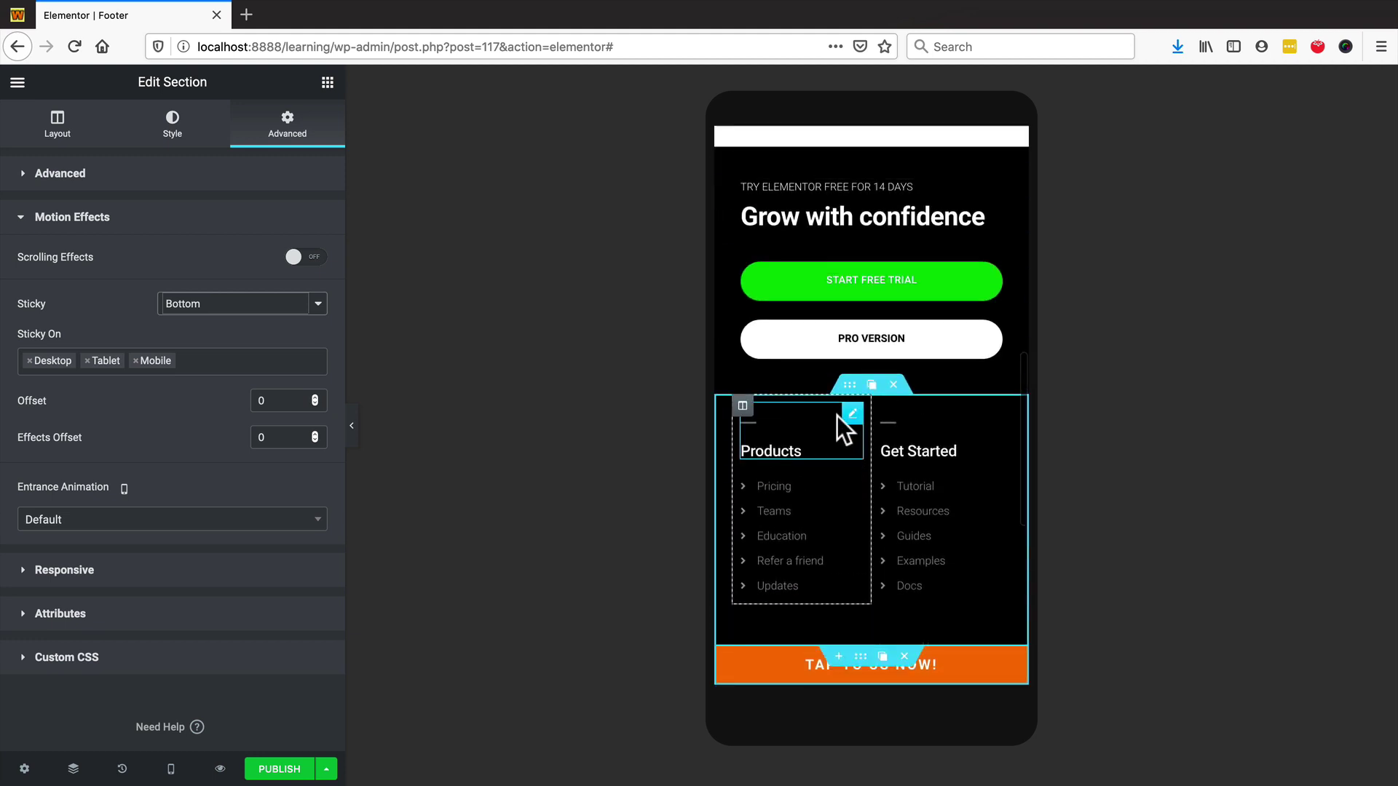
scroll(836, 403, up, 3)
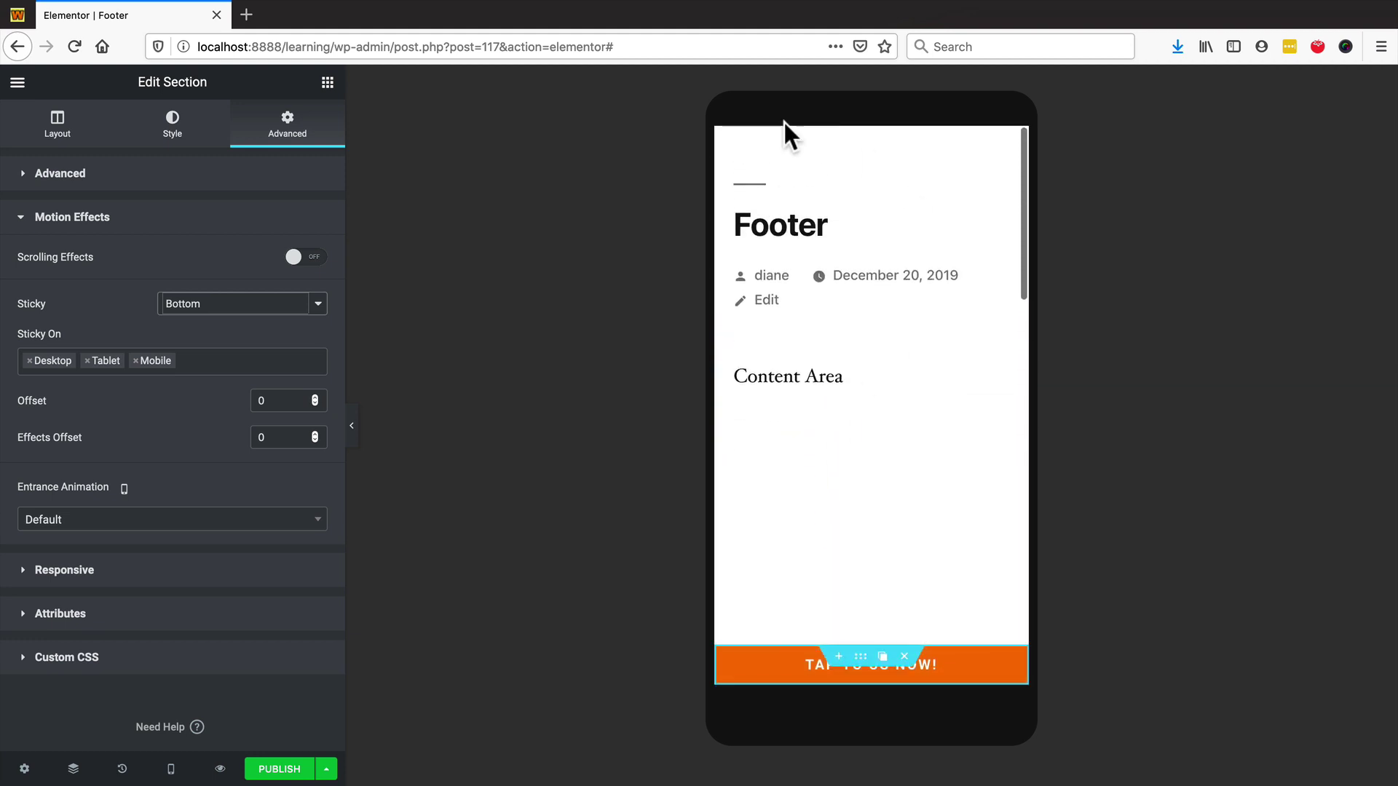
scroll(850, 437, down, 8)
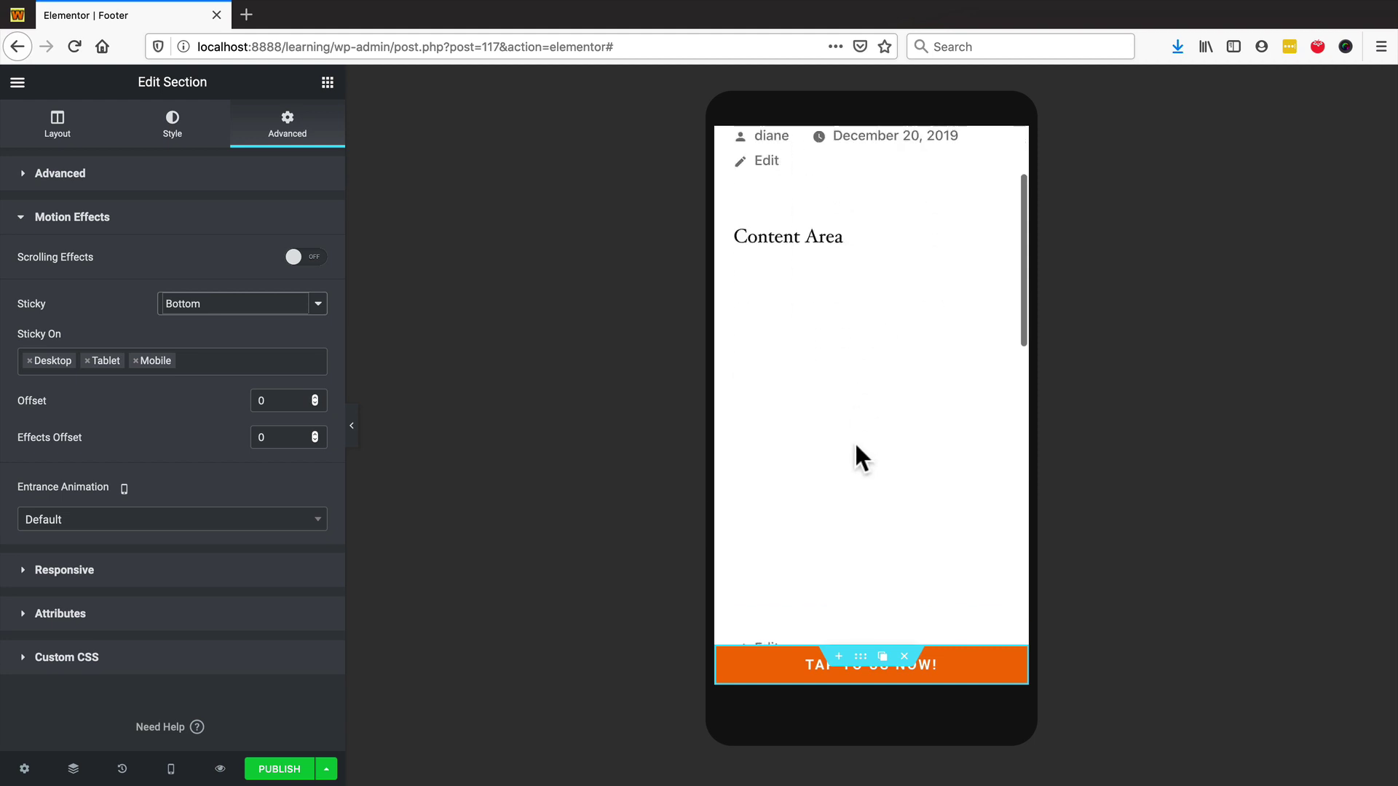
scroll(859, 539, down, 4)
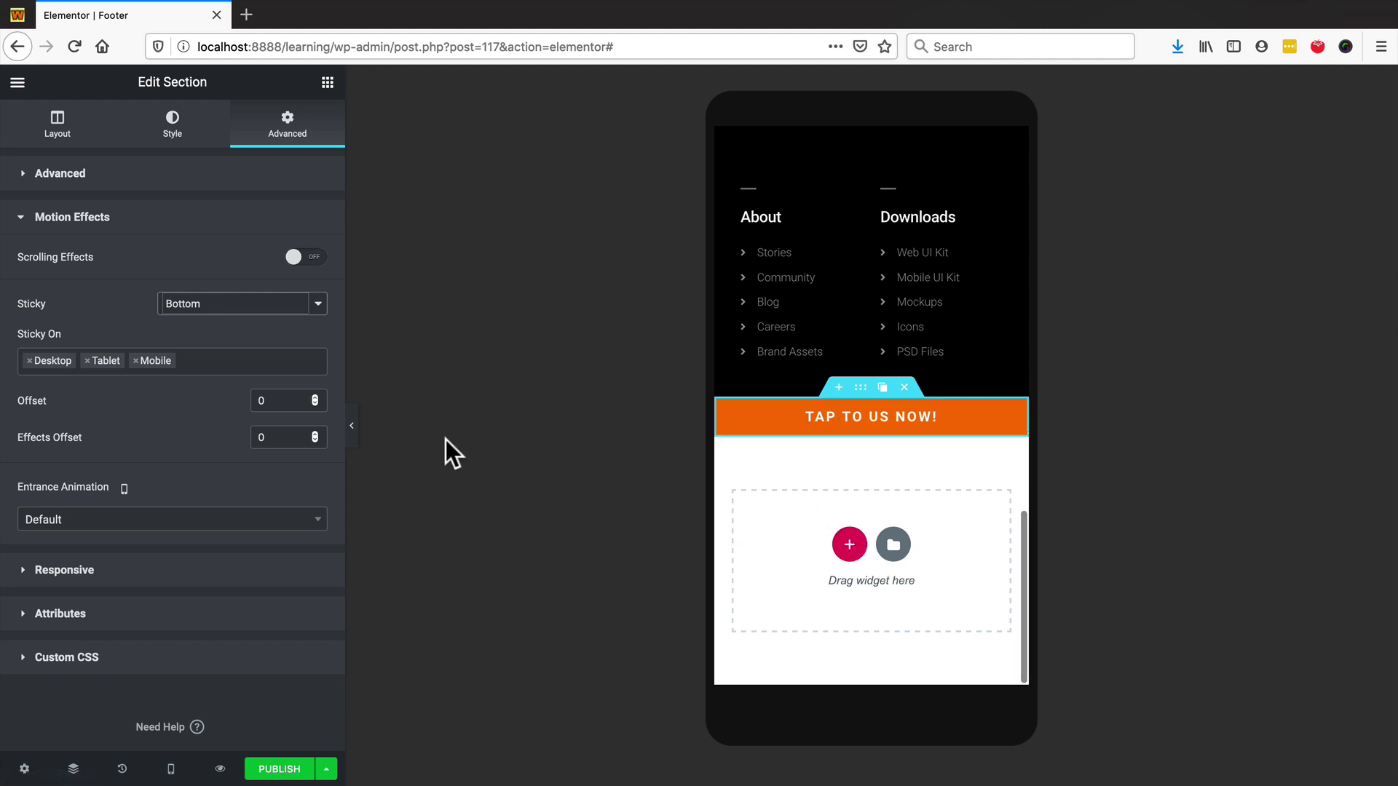
scroll(815, 330, up, 2)
scroll(815, 330, up, 10)
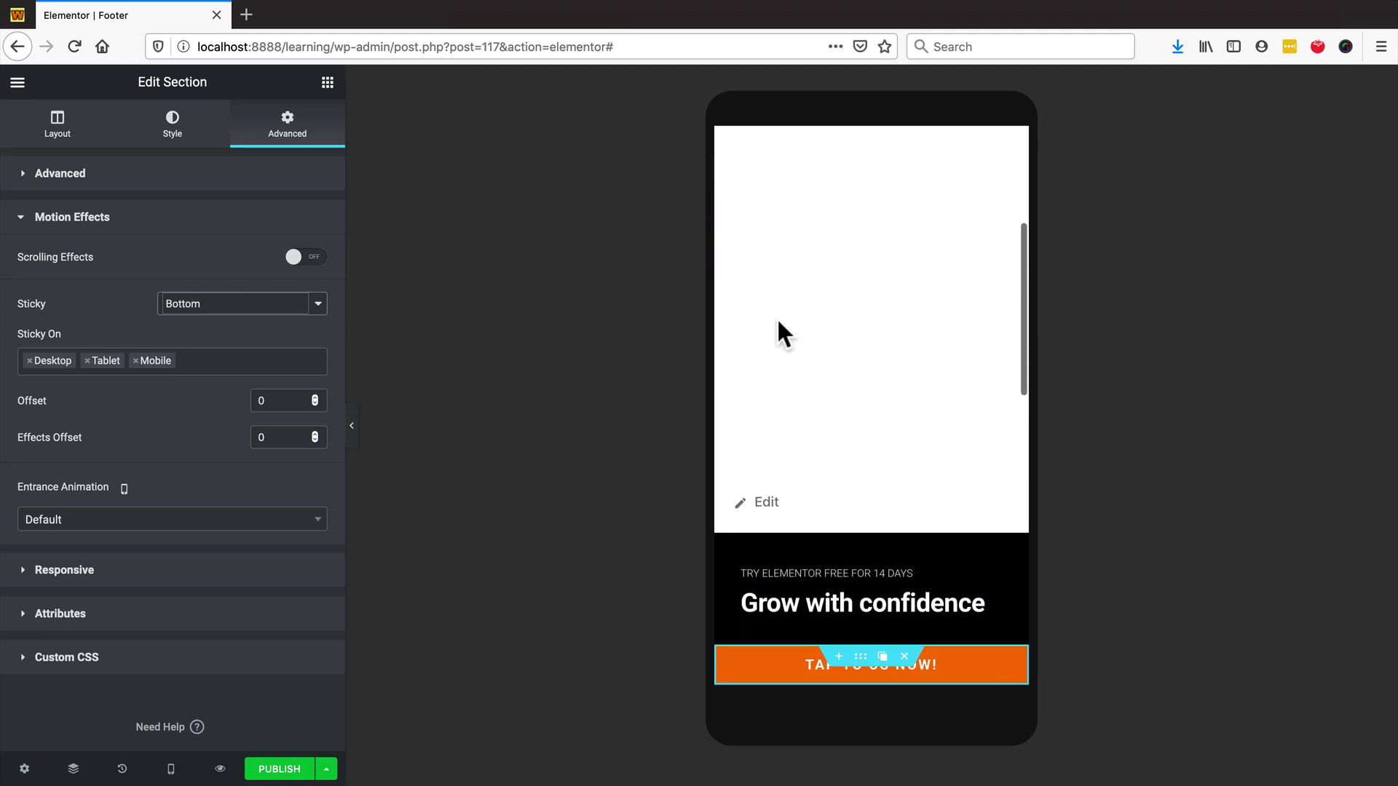
scroll(837, 342, down, 10)
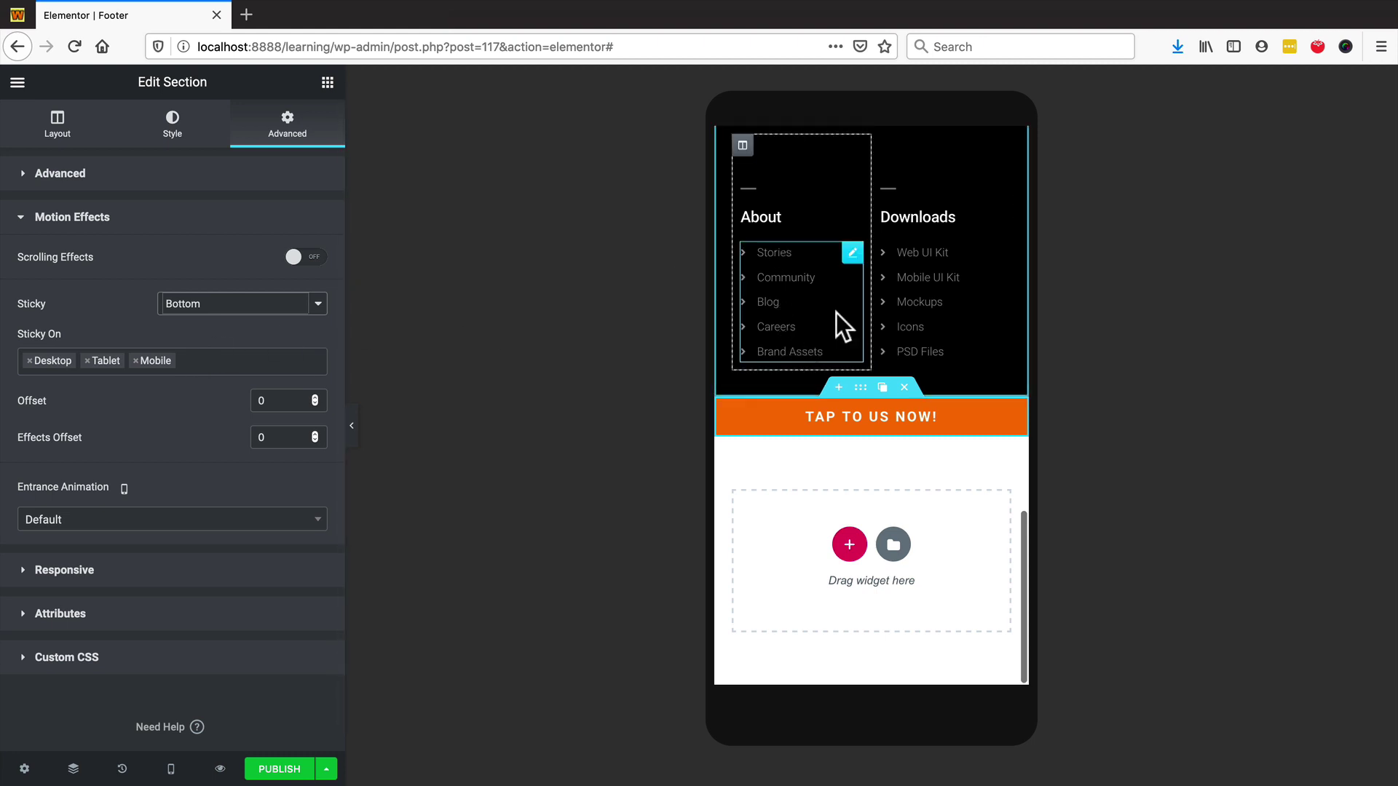
scroll(885, 323, up, 4)
scroll(874, 320, down, 3)
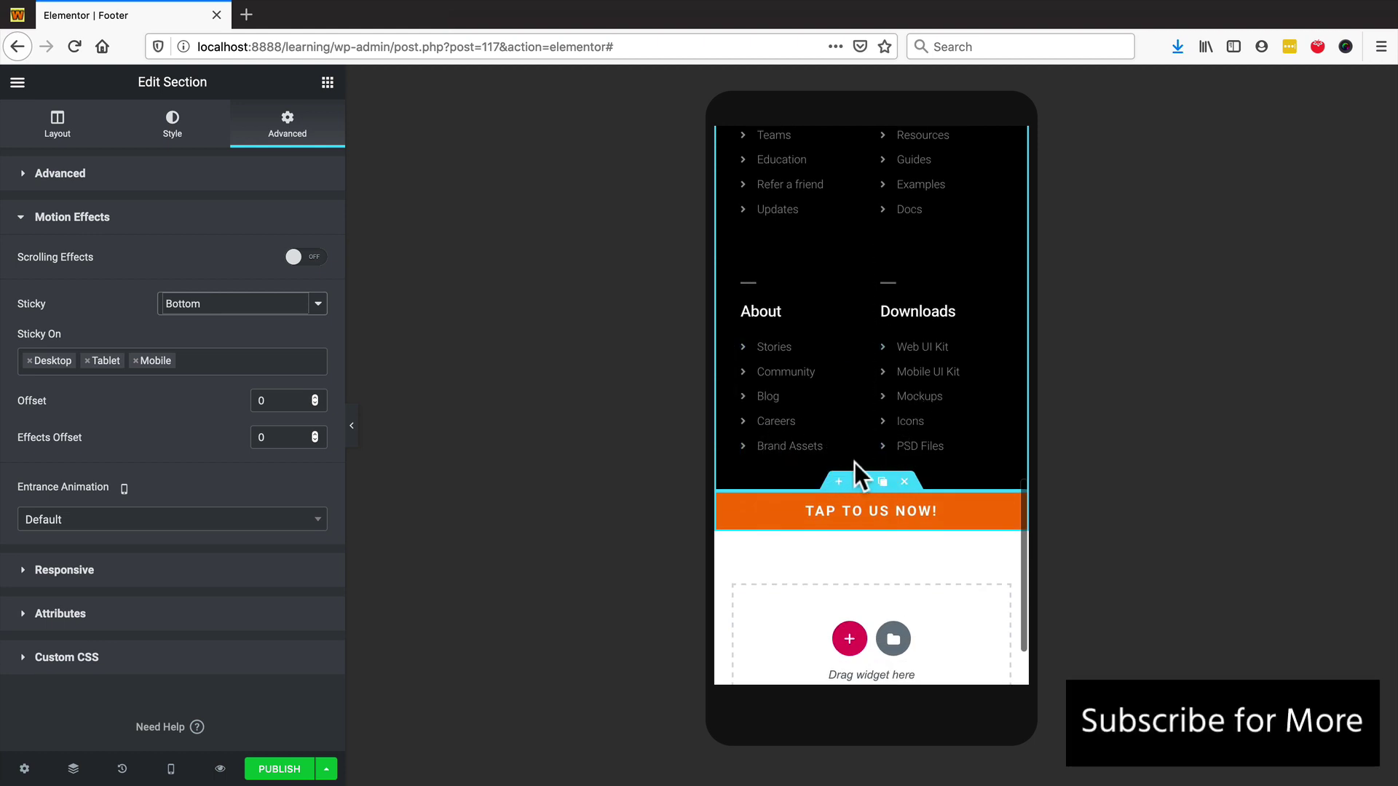
scroll(832, 363, down, 2)
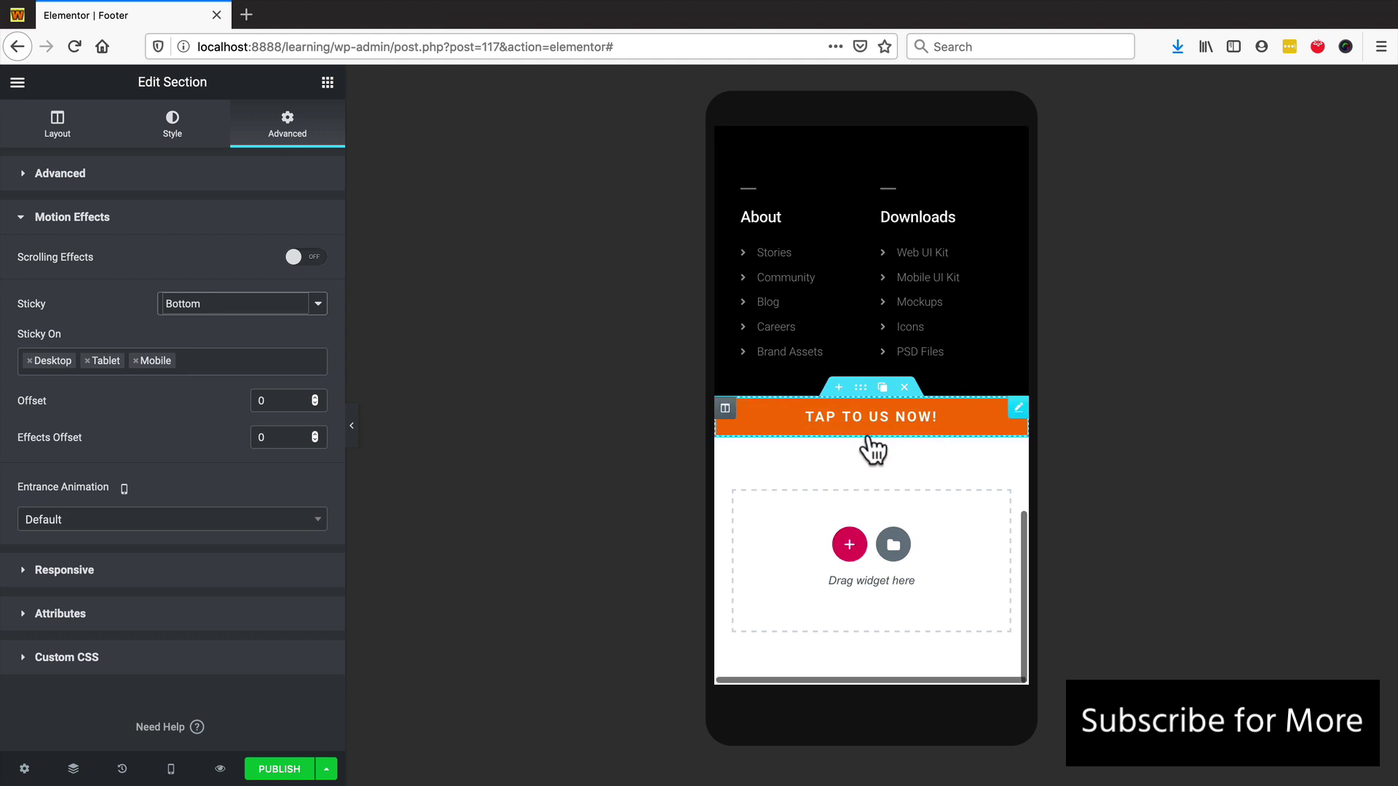
scroll(870, 444, up, 4)
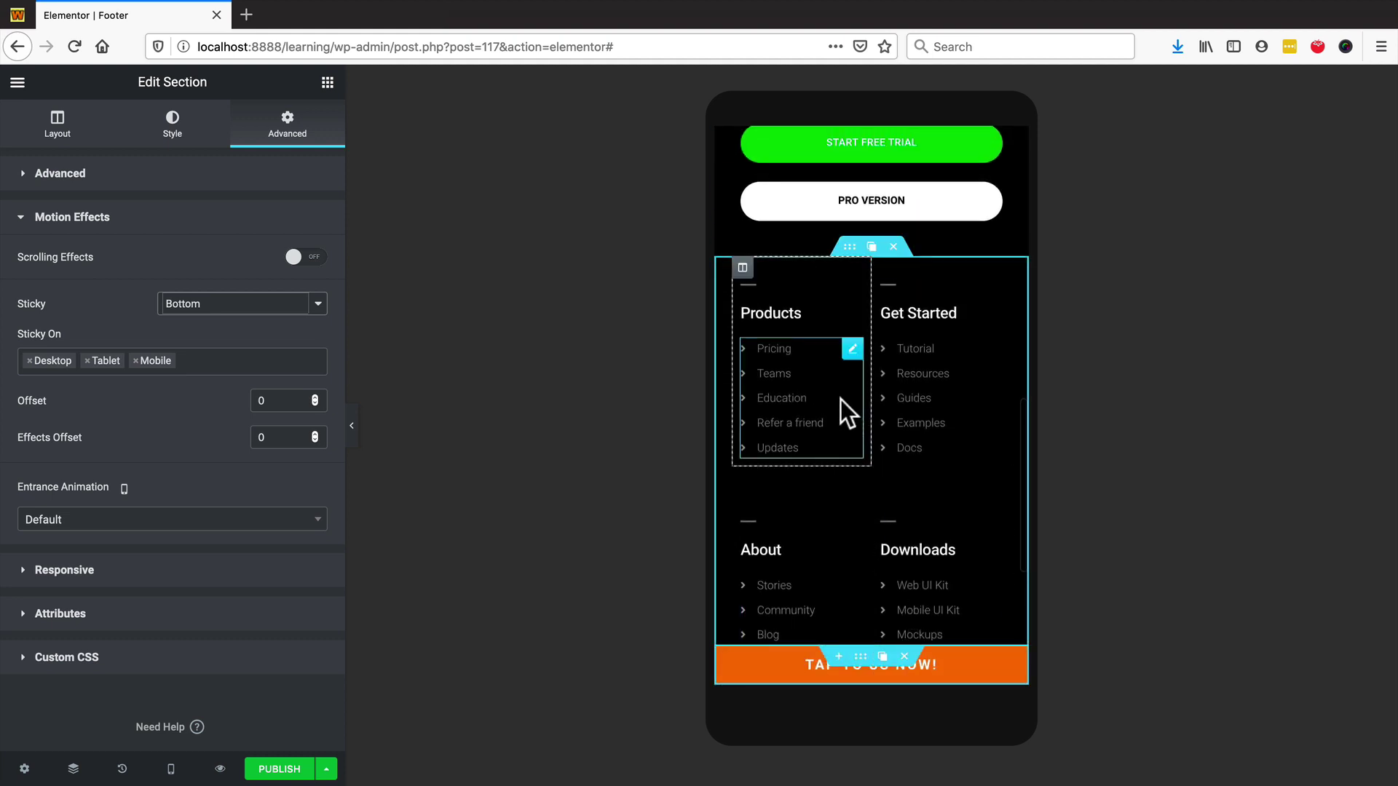
scroll(841, 401, down, 3)
scroll(837, 409, up, 5)
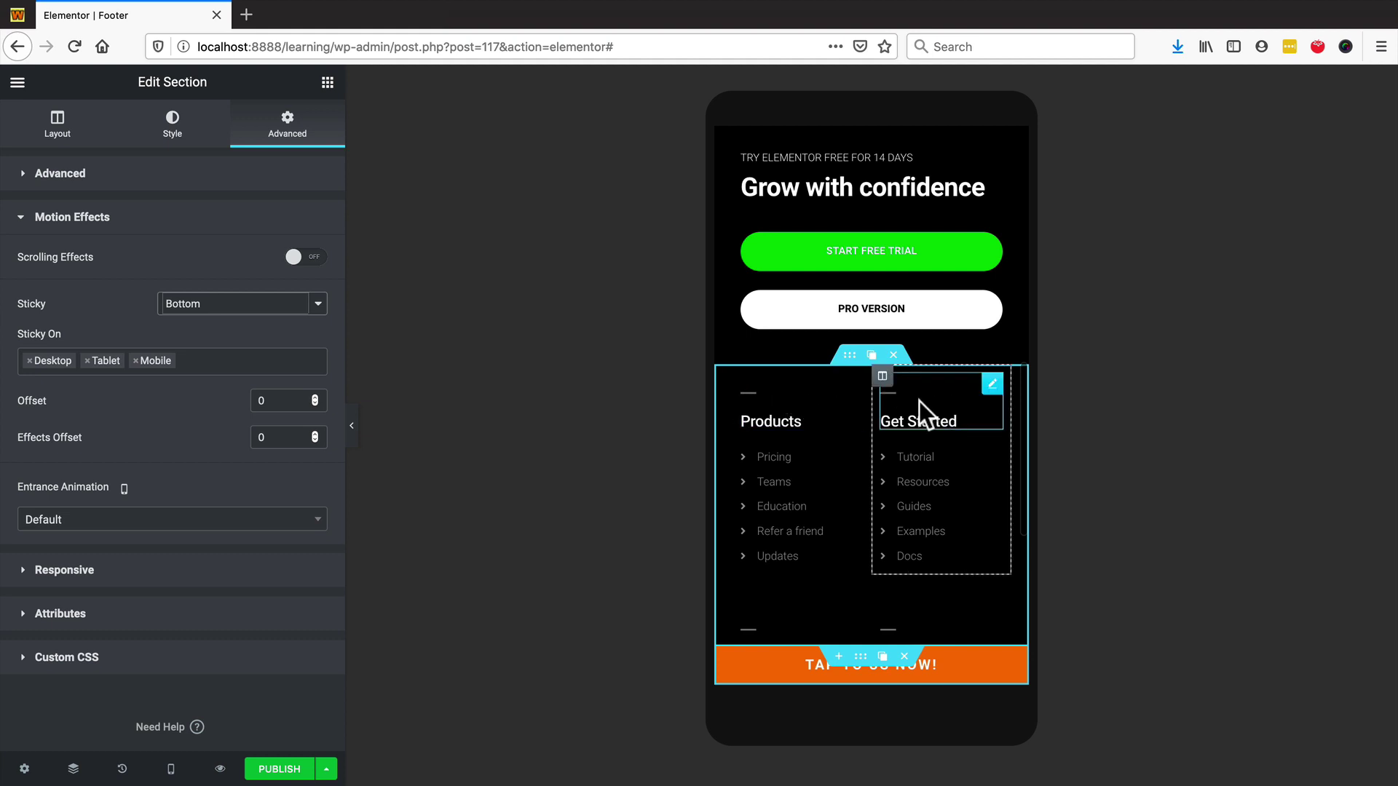
scroll(922, 406, down, 5)
scroll(924, 412, down, 1)
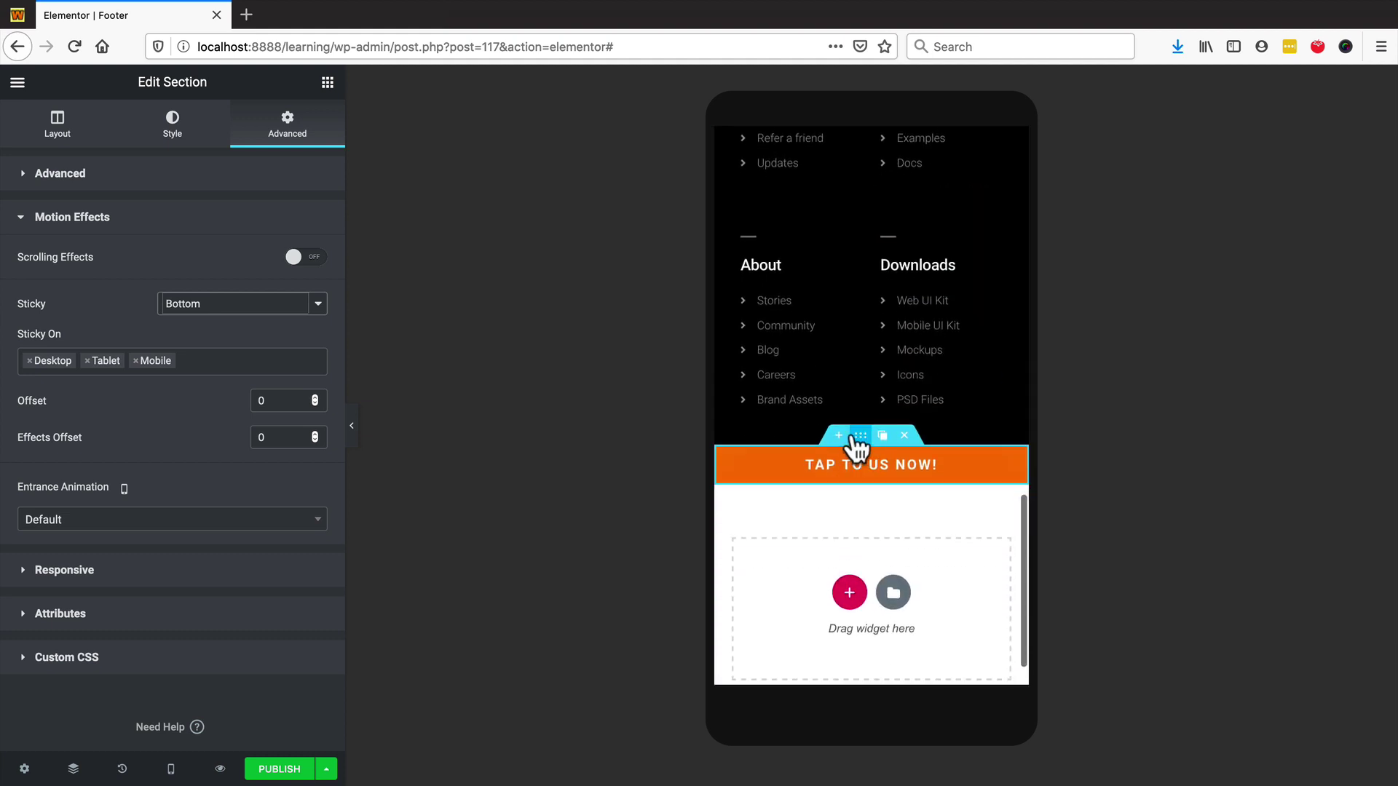
- Try Fade In Up and Fade In Left entrance animations, then set it to None
click(86, 526)
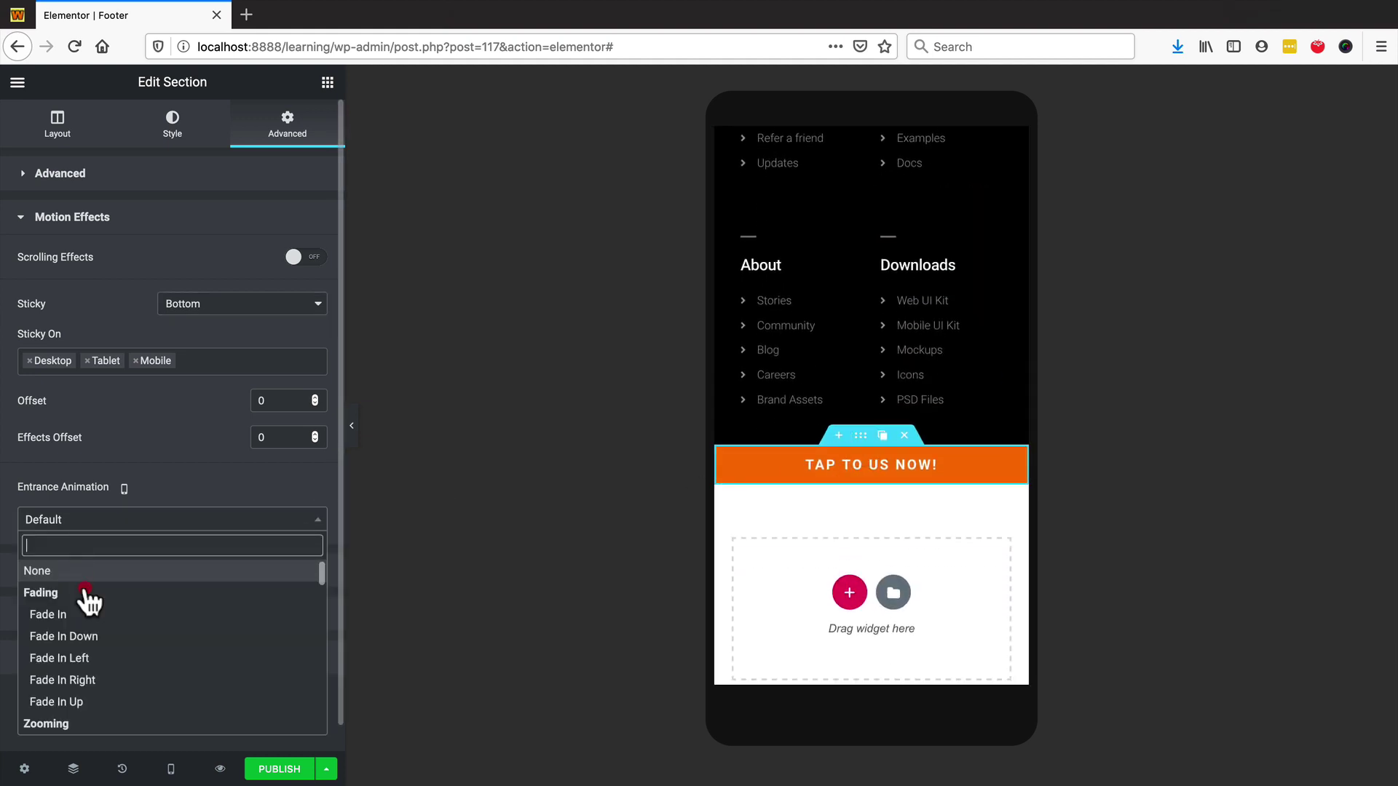
click(105, 702)
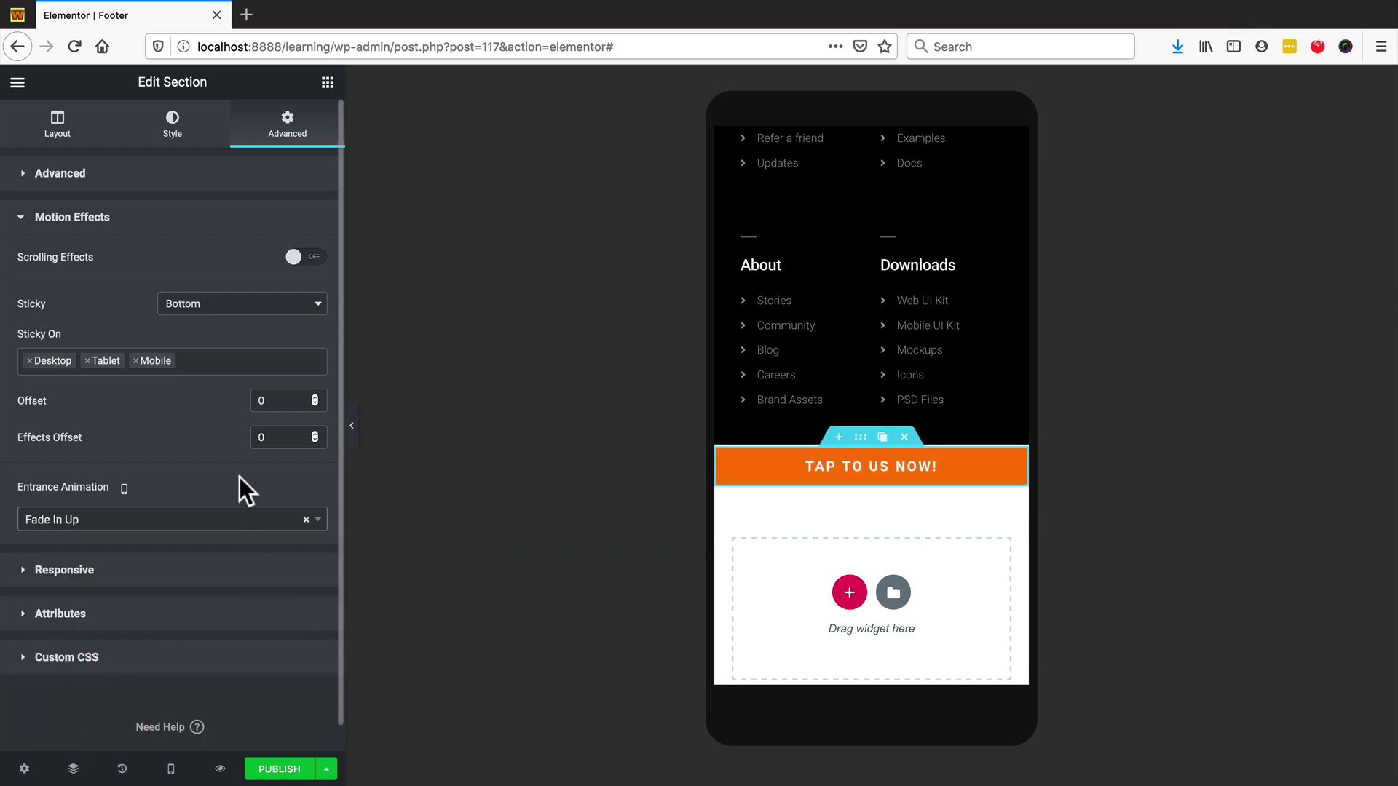
click(128, 519)
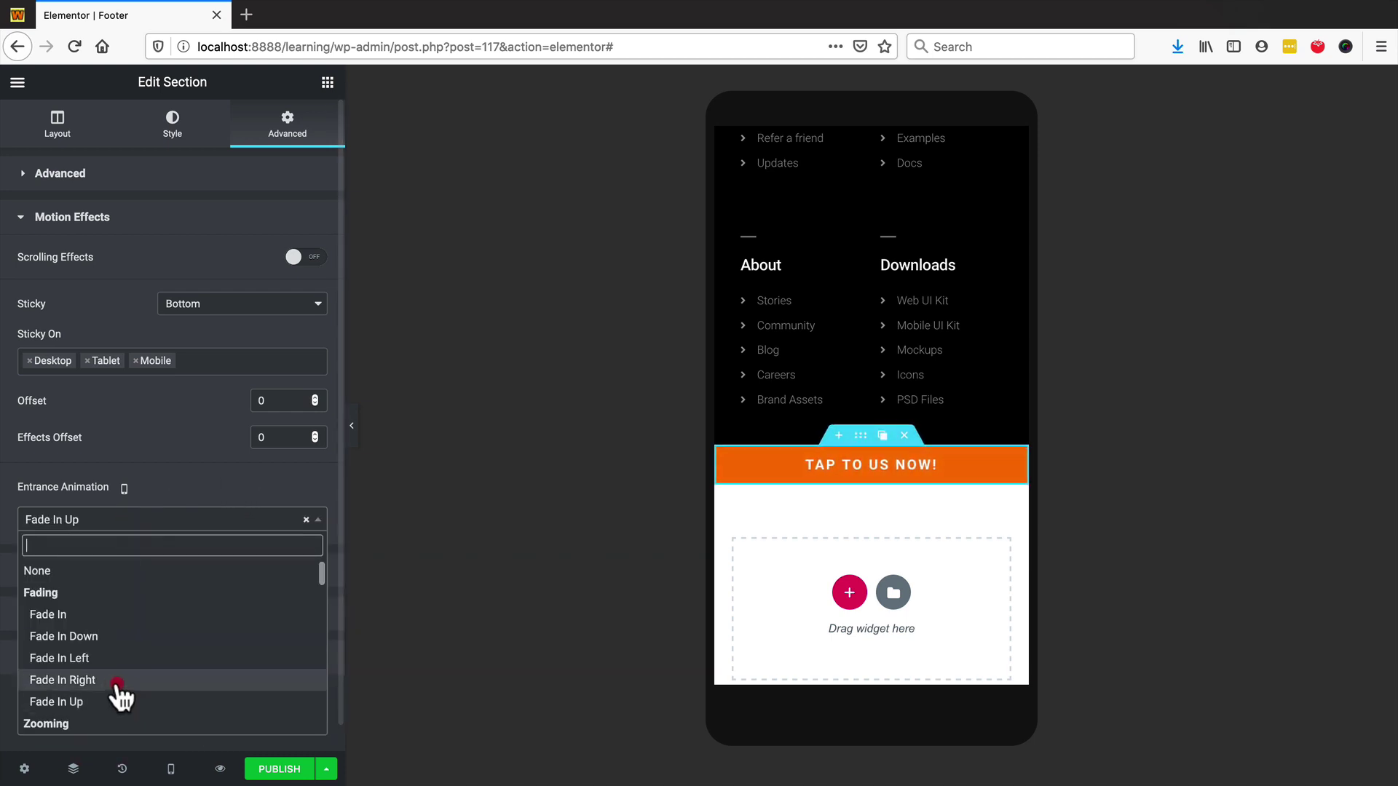
click(87, 657)
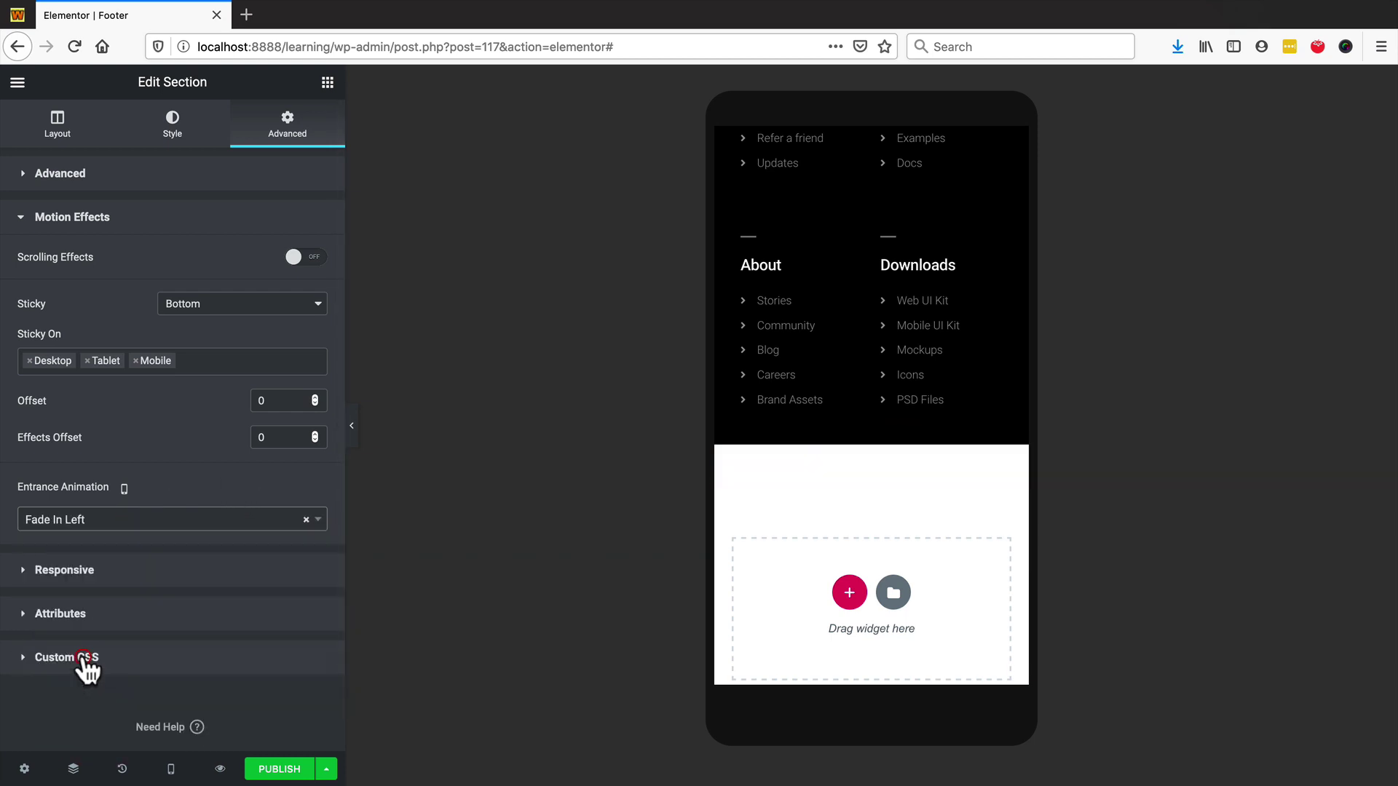
click(125, 525)
click(52, 572)
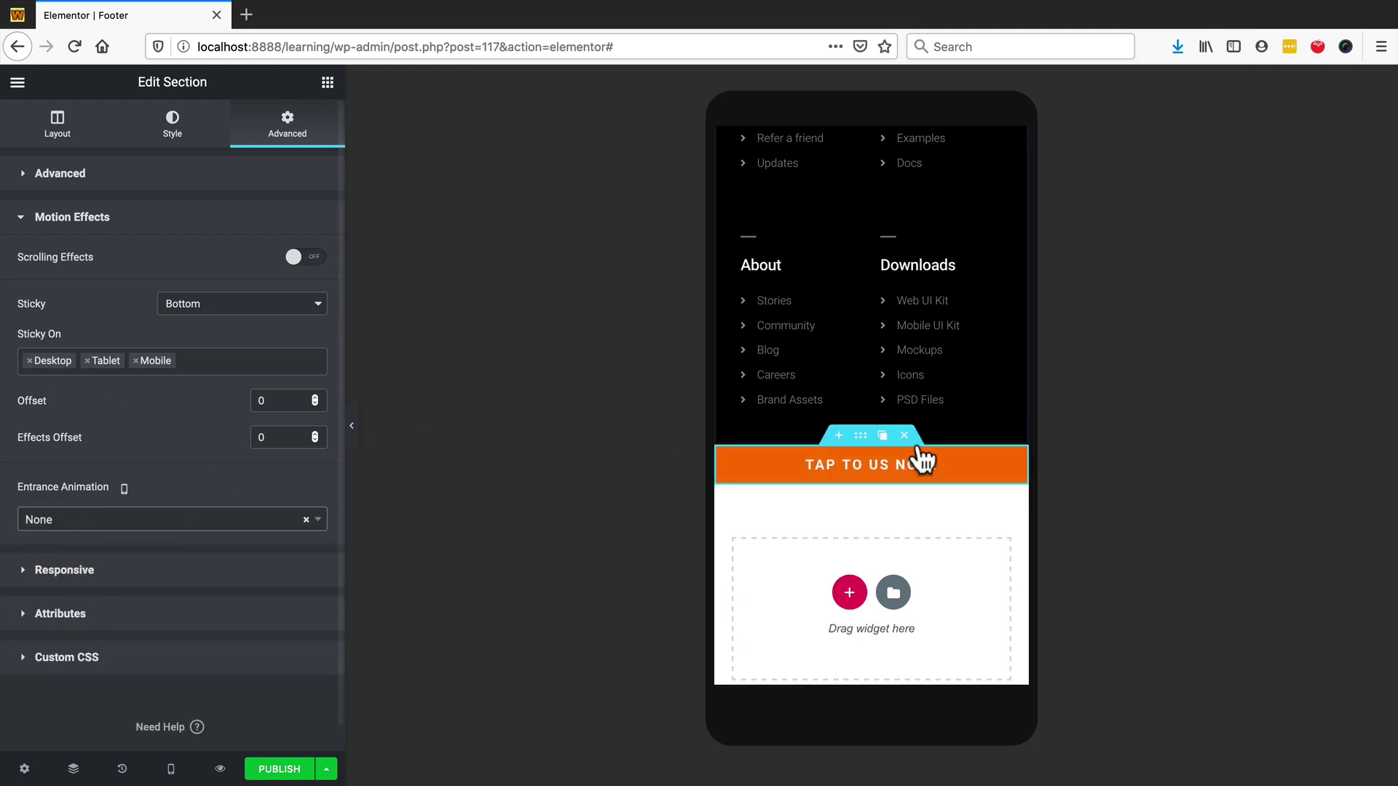
scroll(856, 502, up, 4)
scroll(844, 473, up, 10)
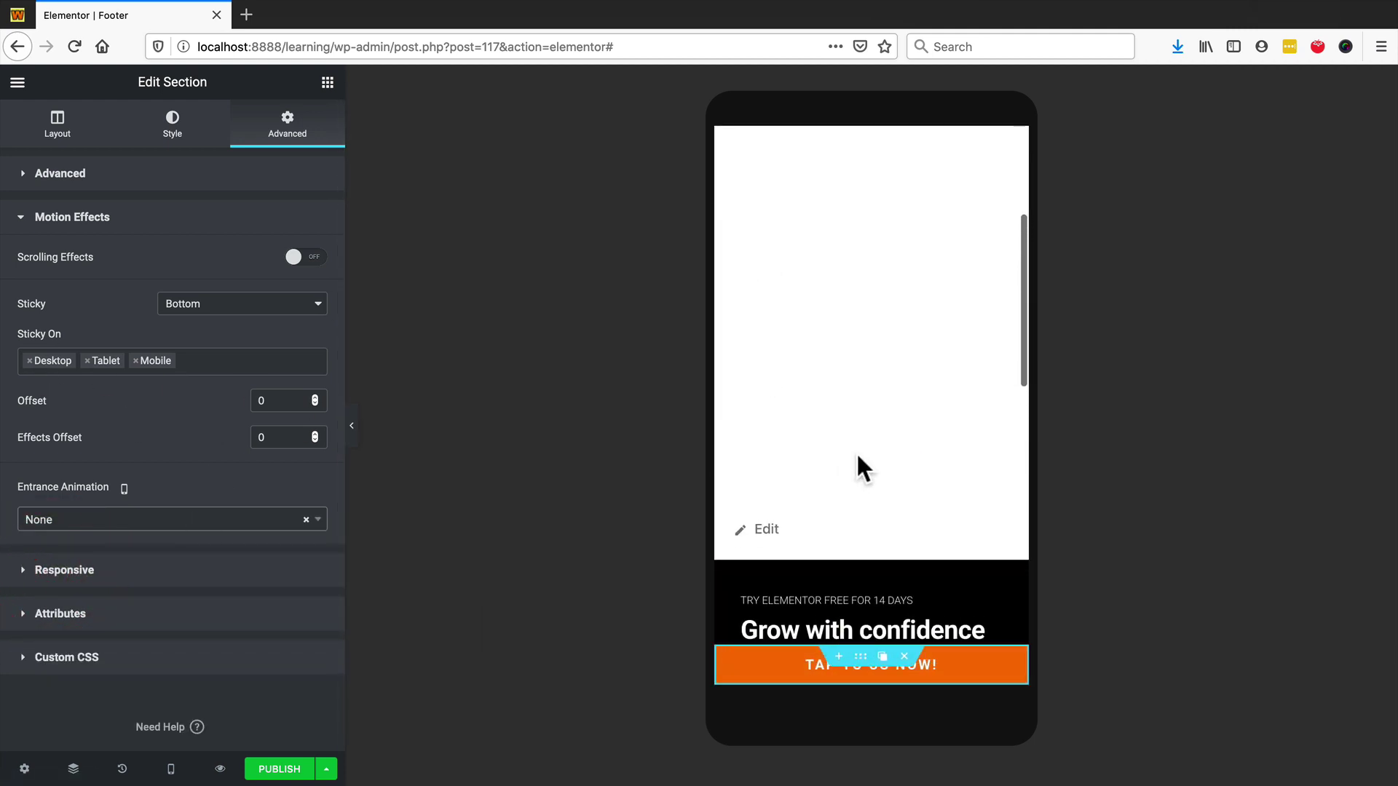
scroll(856, 466, down, 3)
scroll(853, 463, down, 10)
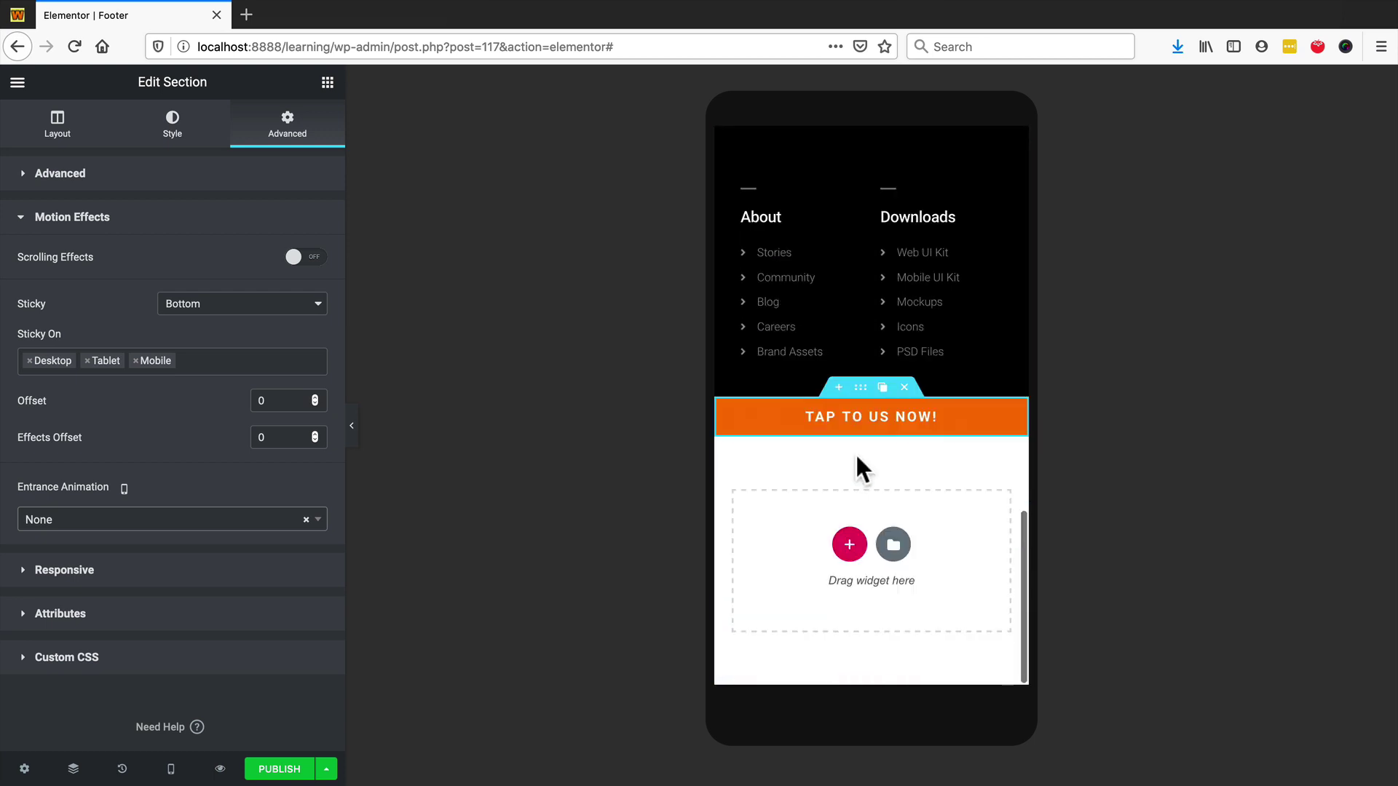
- Publish the footer template with an Include > Entire Site display condition
click(279, 769)
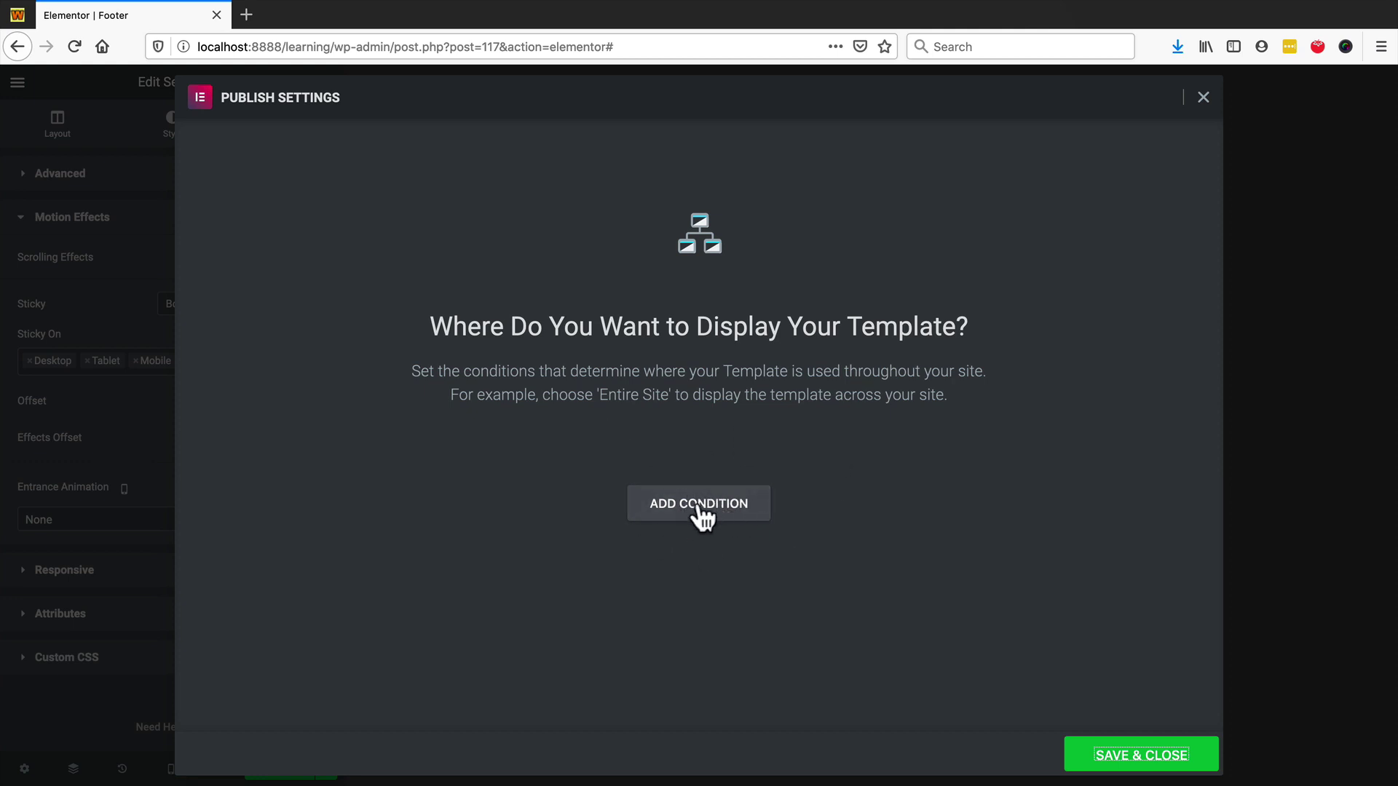
click(703, 507)
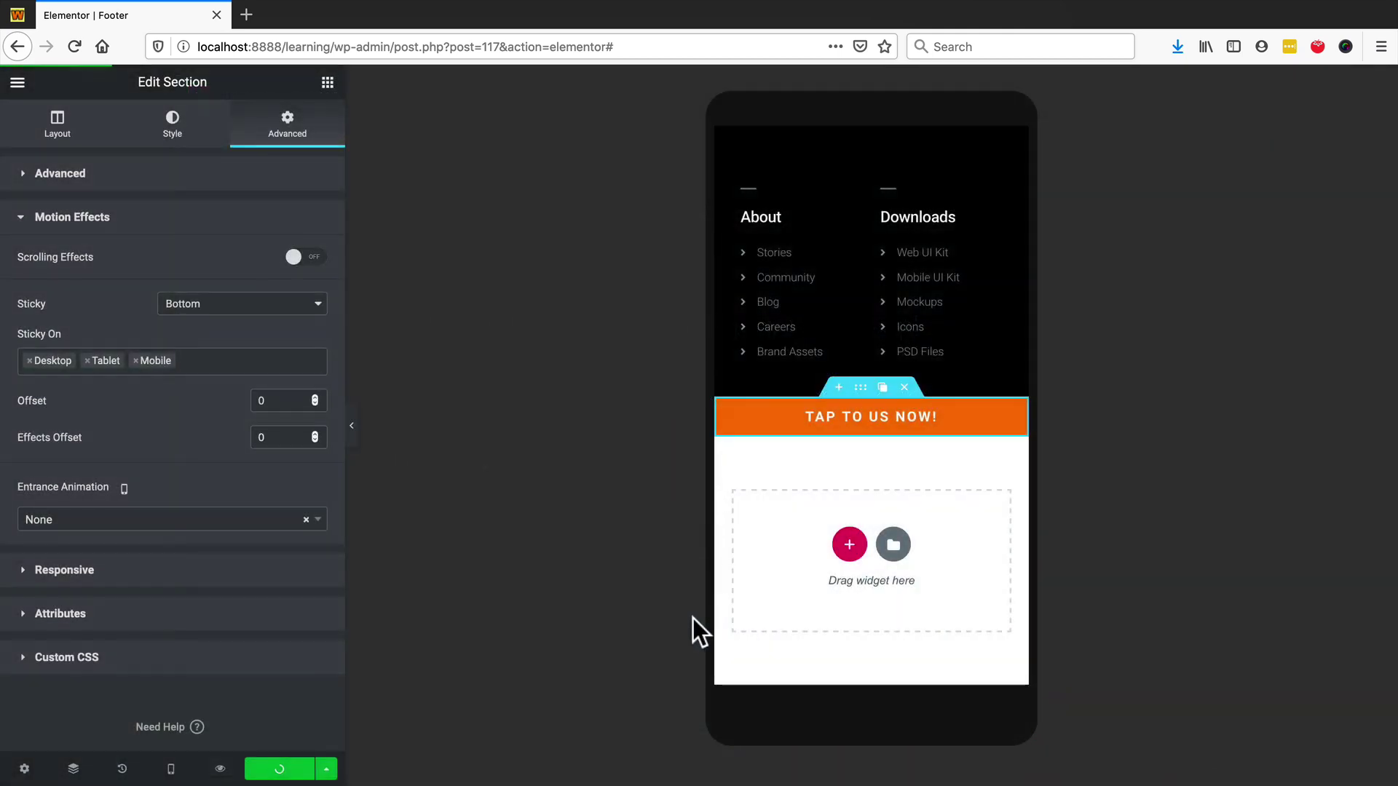
click(221, 769)
- Open the footer preview in a new tab and enable Firefox's responsive design mode
click(266, 721)
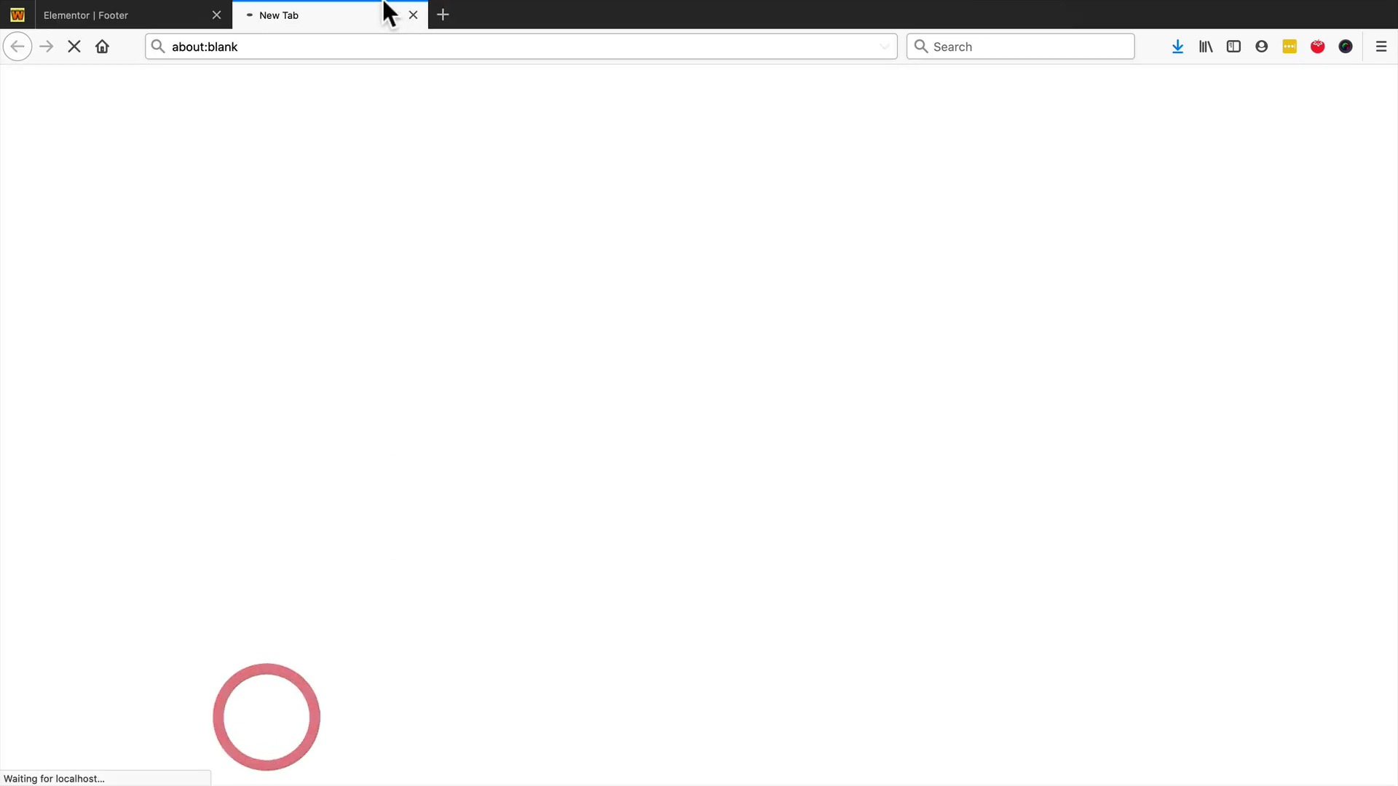
scroll(432, 387, down, 3)
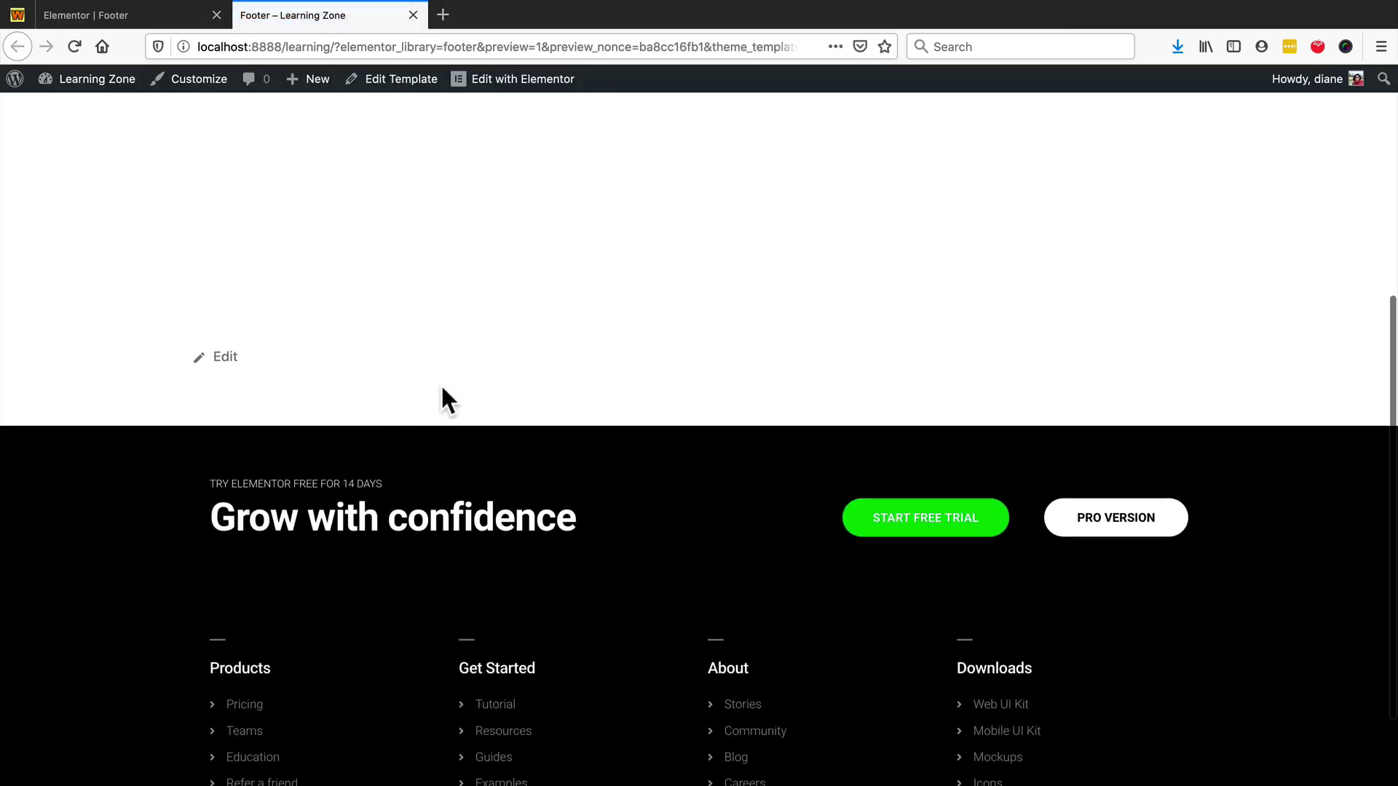
right_click(434, 216)
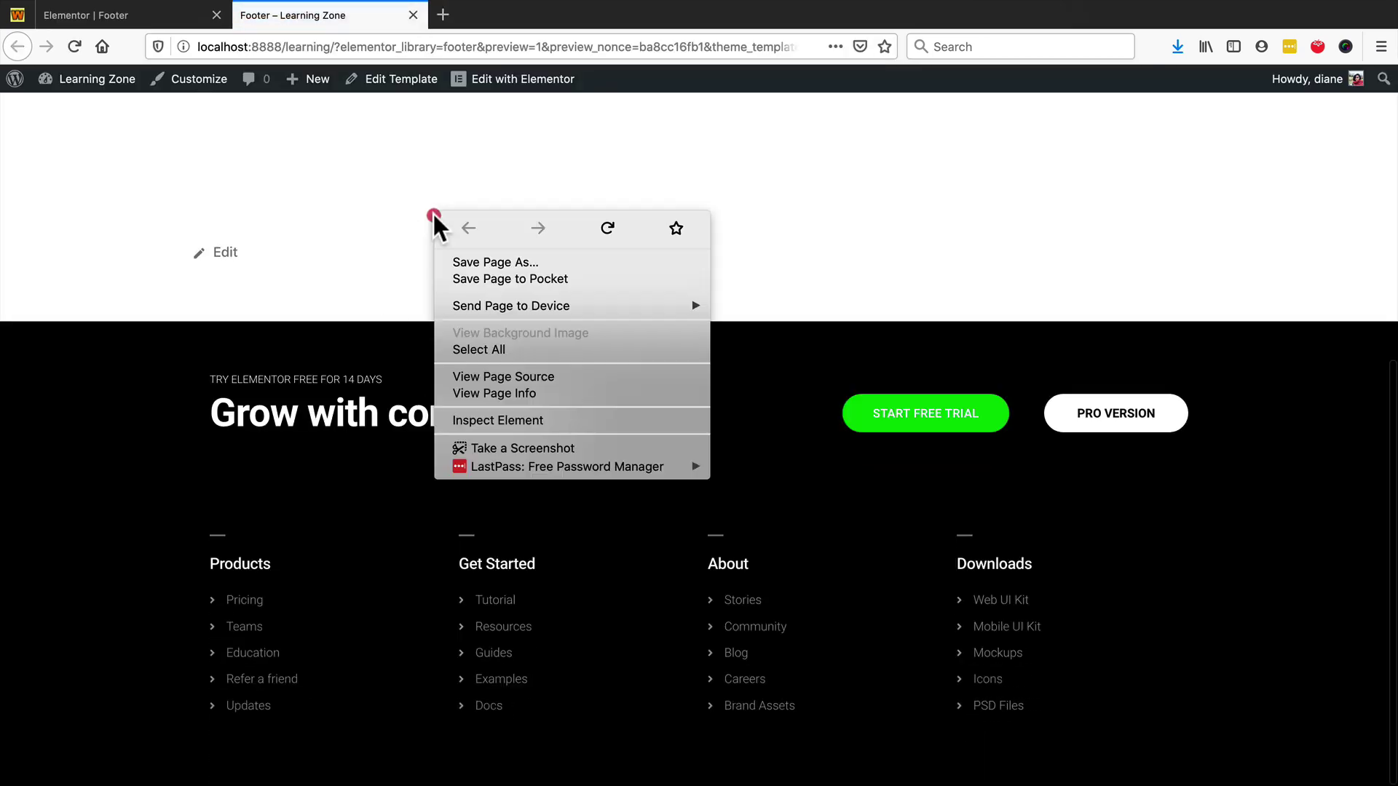
click(529, 419)
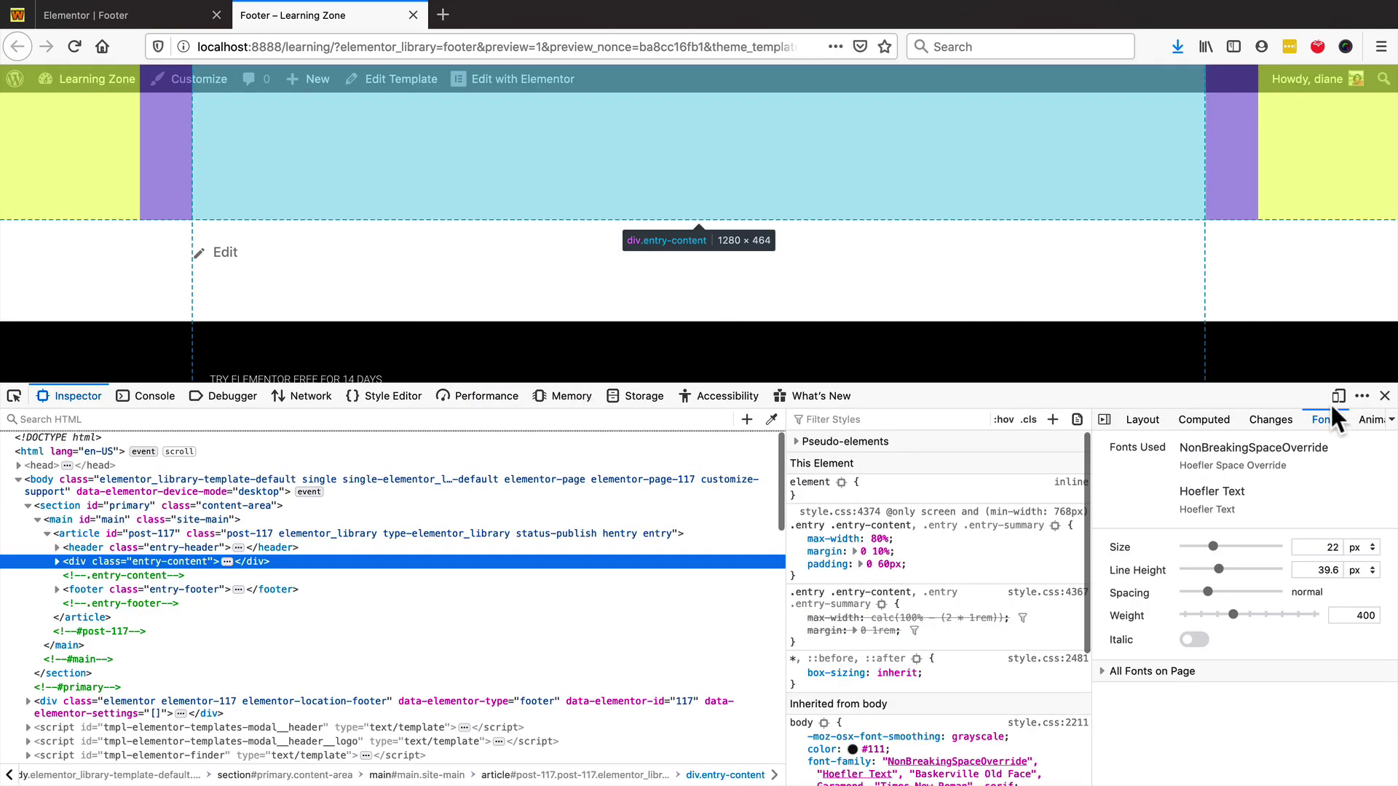
click(1338, 396)
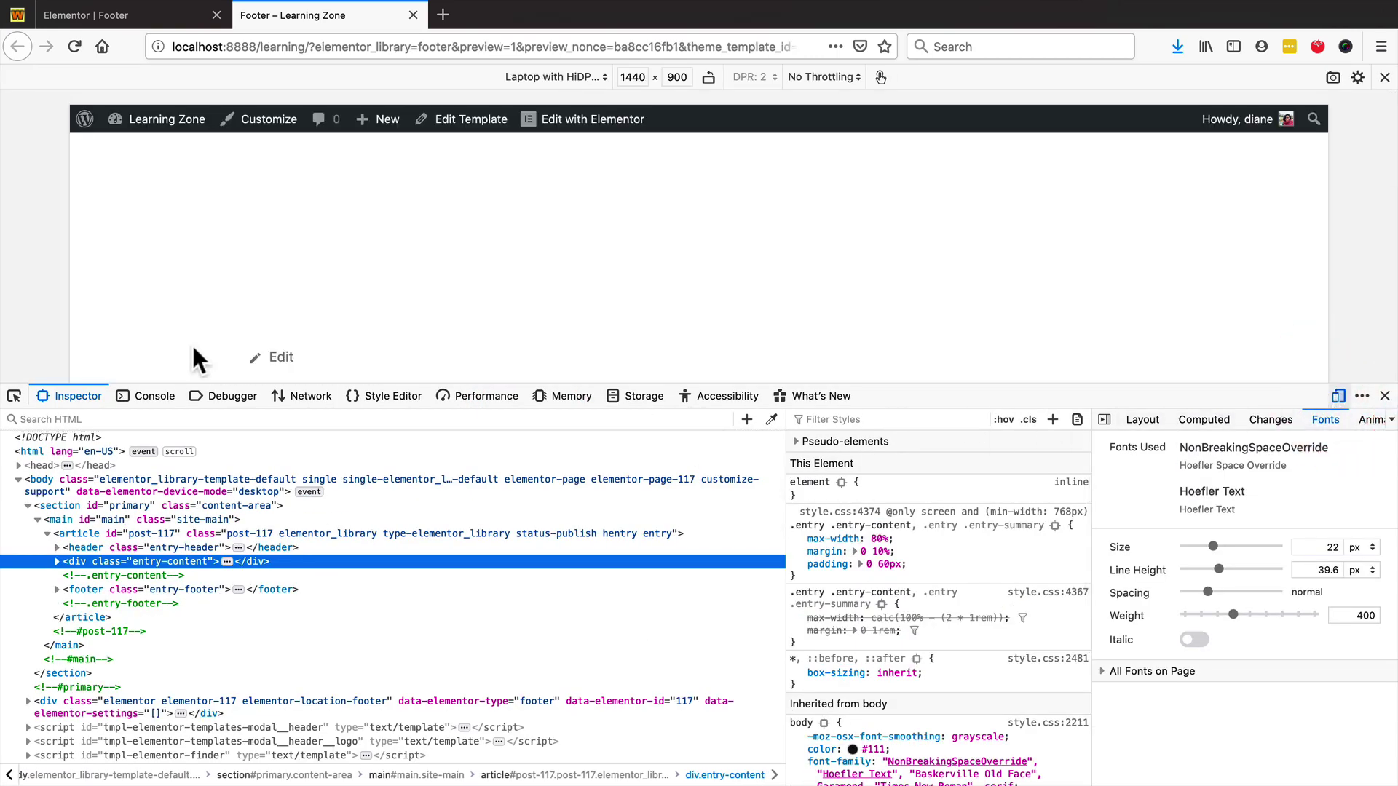
drag(1235, 381, 1198, 748)
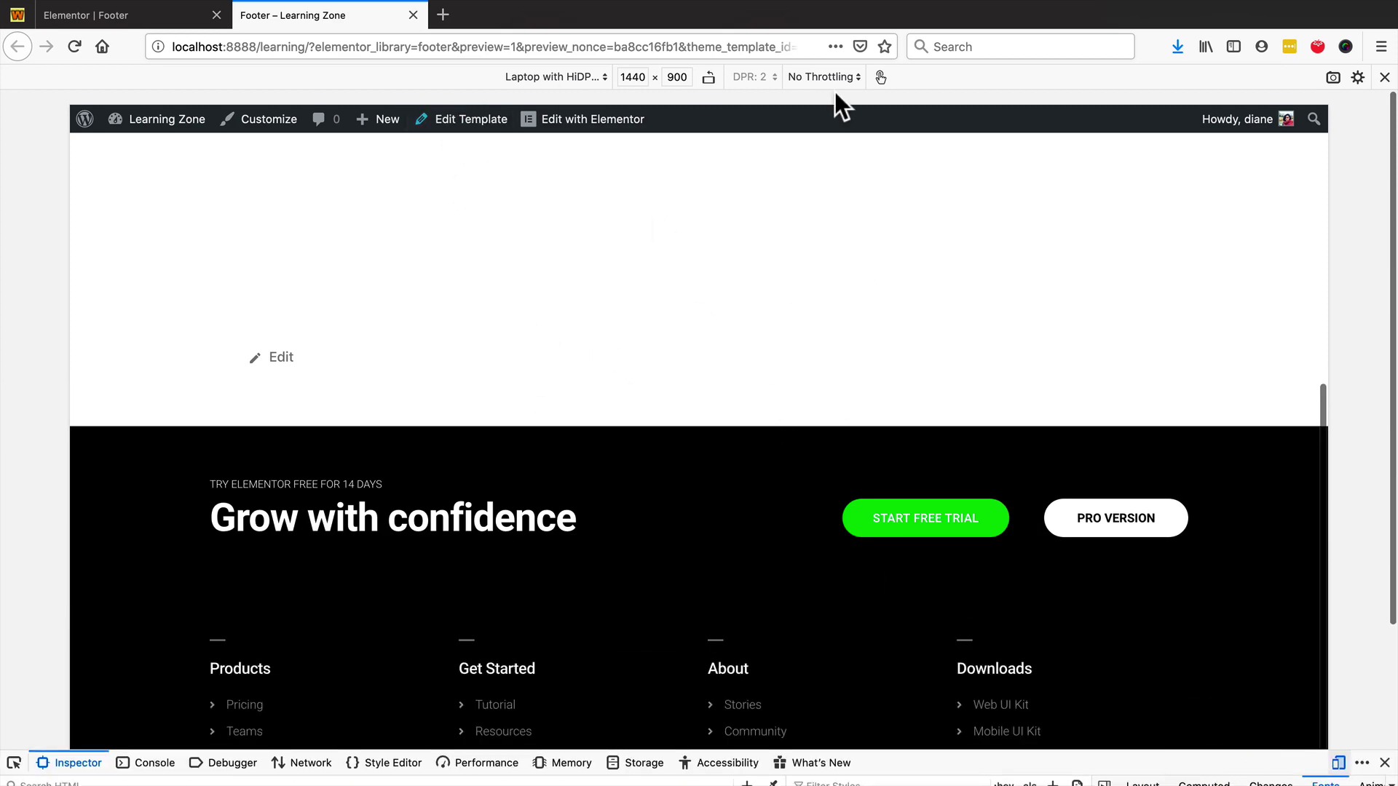
click(557, 76)
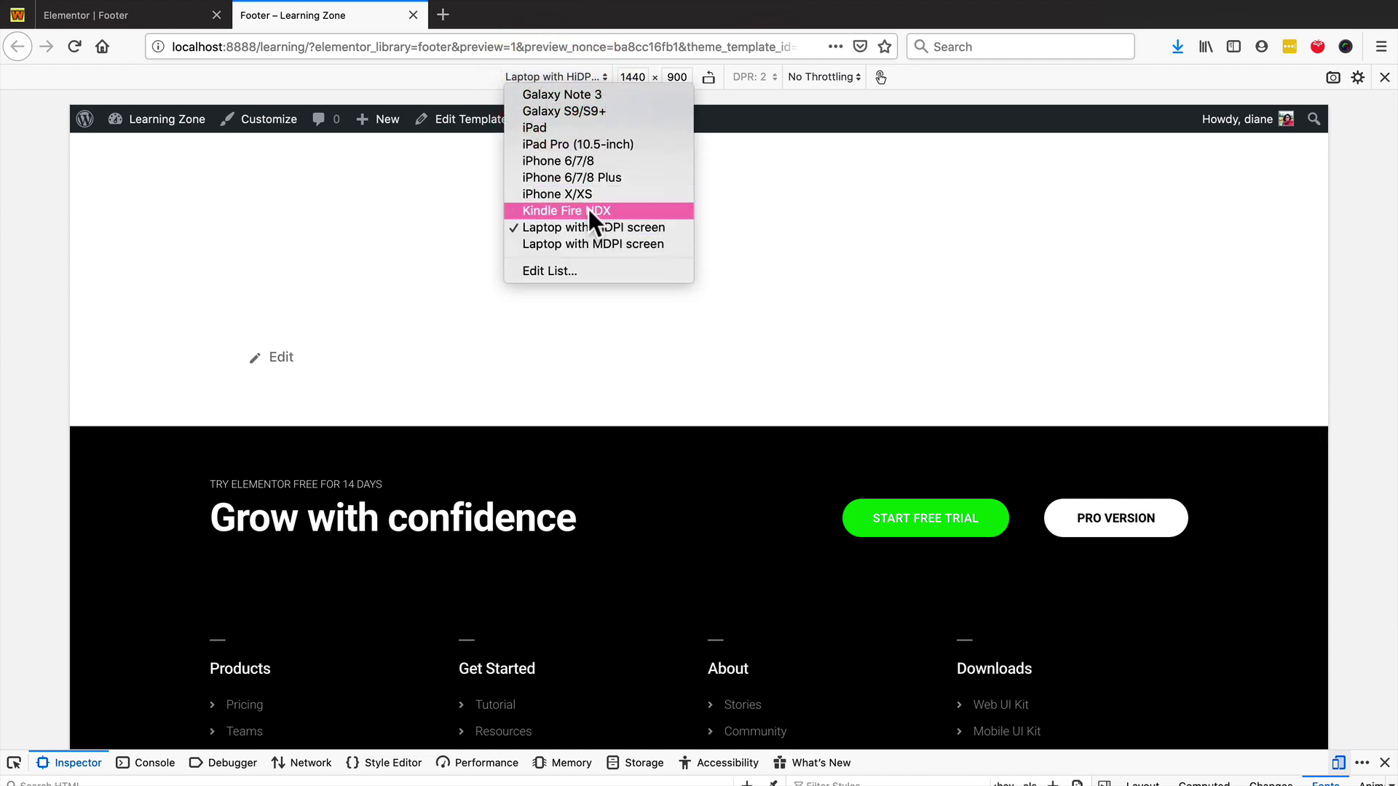
- Switch the responsive view to iPhone 6/7/8 (375 × 667) and scroll the page
click(574, 160)
scroll(732, 303, down, 6)
scroll(731, 306, up, 10)
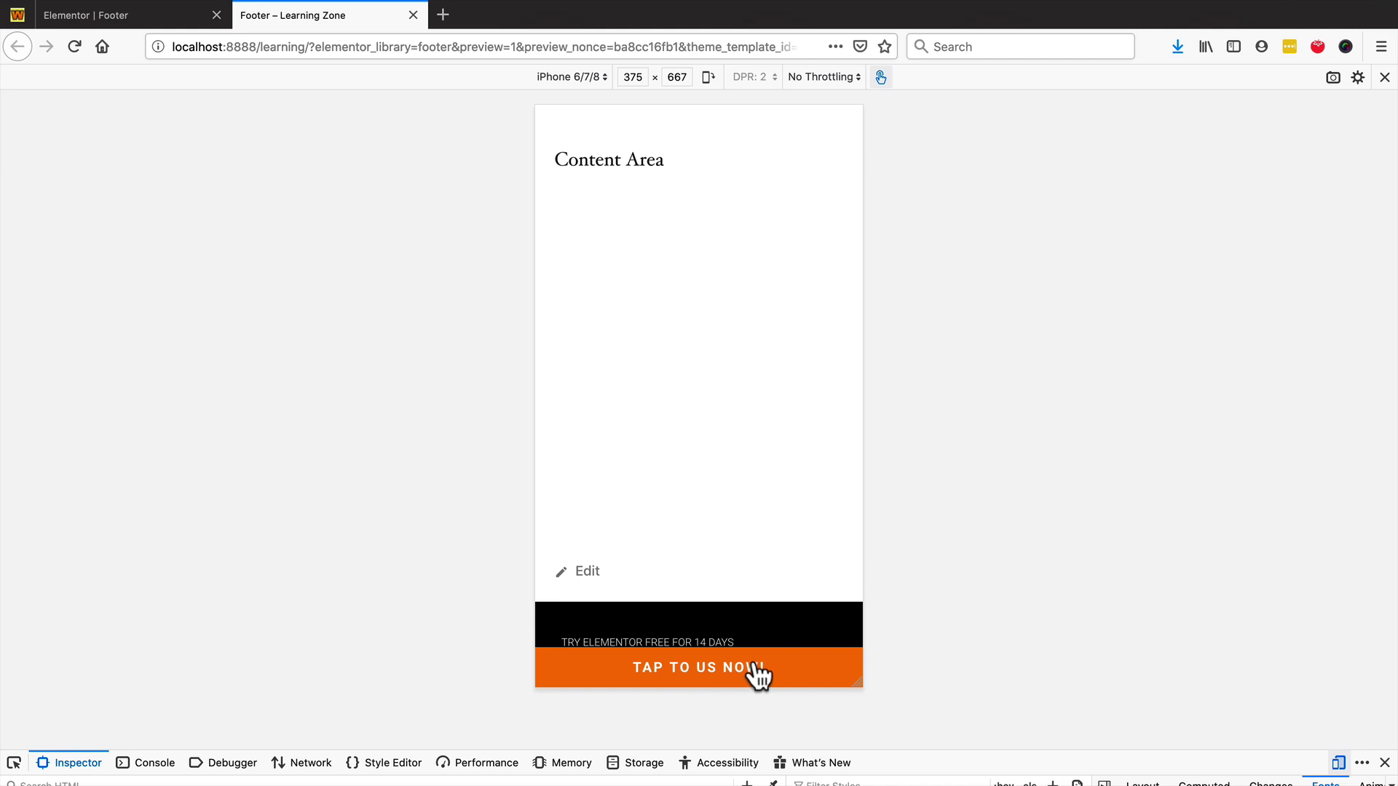
scroll(661, 469, down, 6)
scroll(664, 462, up, 10)
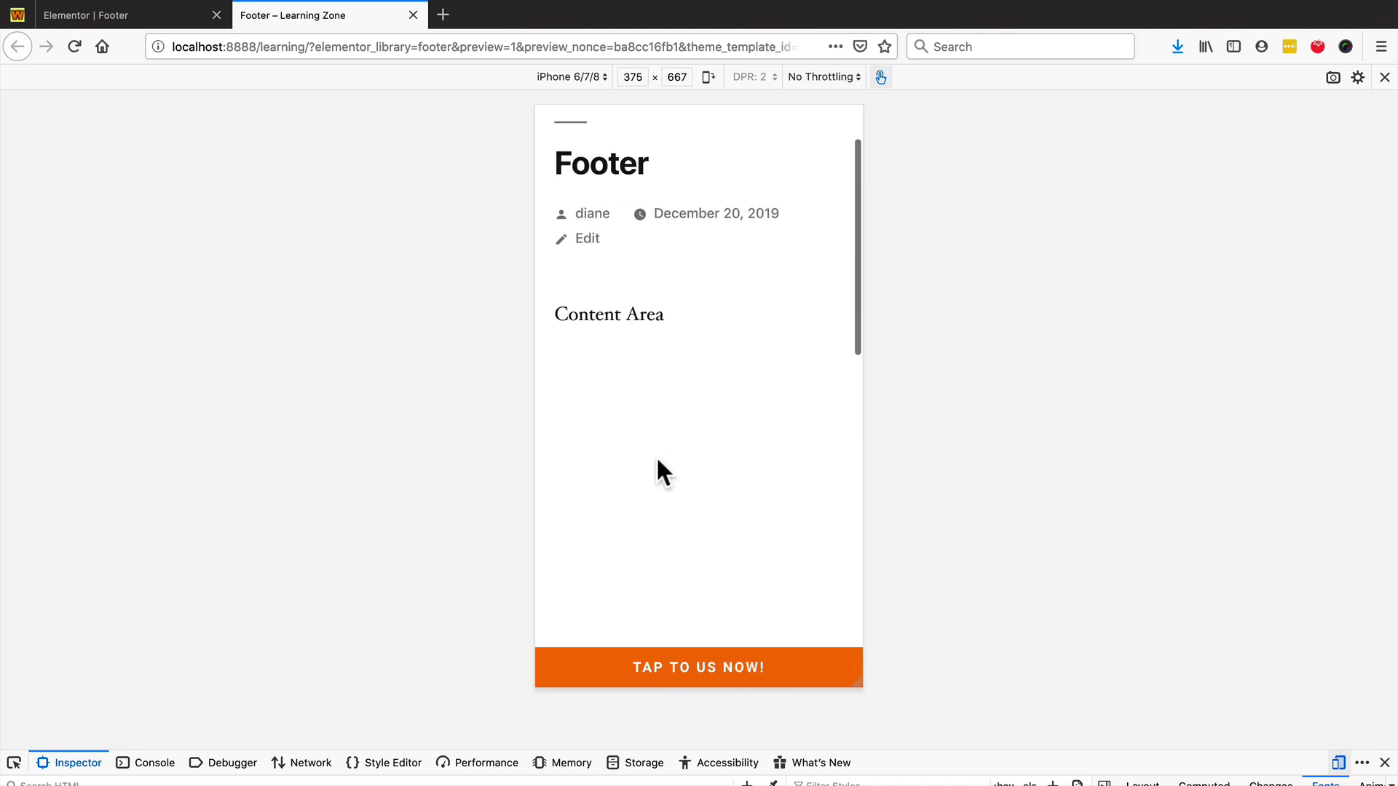
- Test the TAP TO US NOW! phone link, dismiss the launch prompt, and close the tab
click(679, 664)
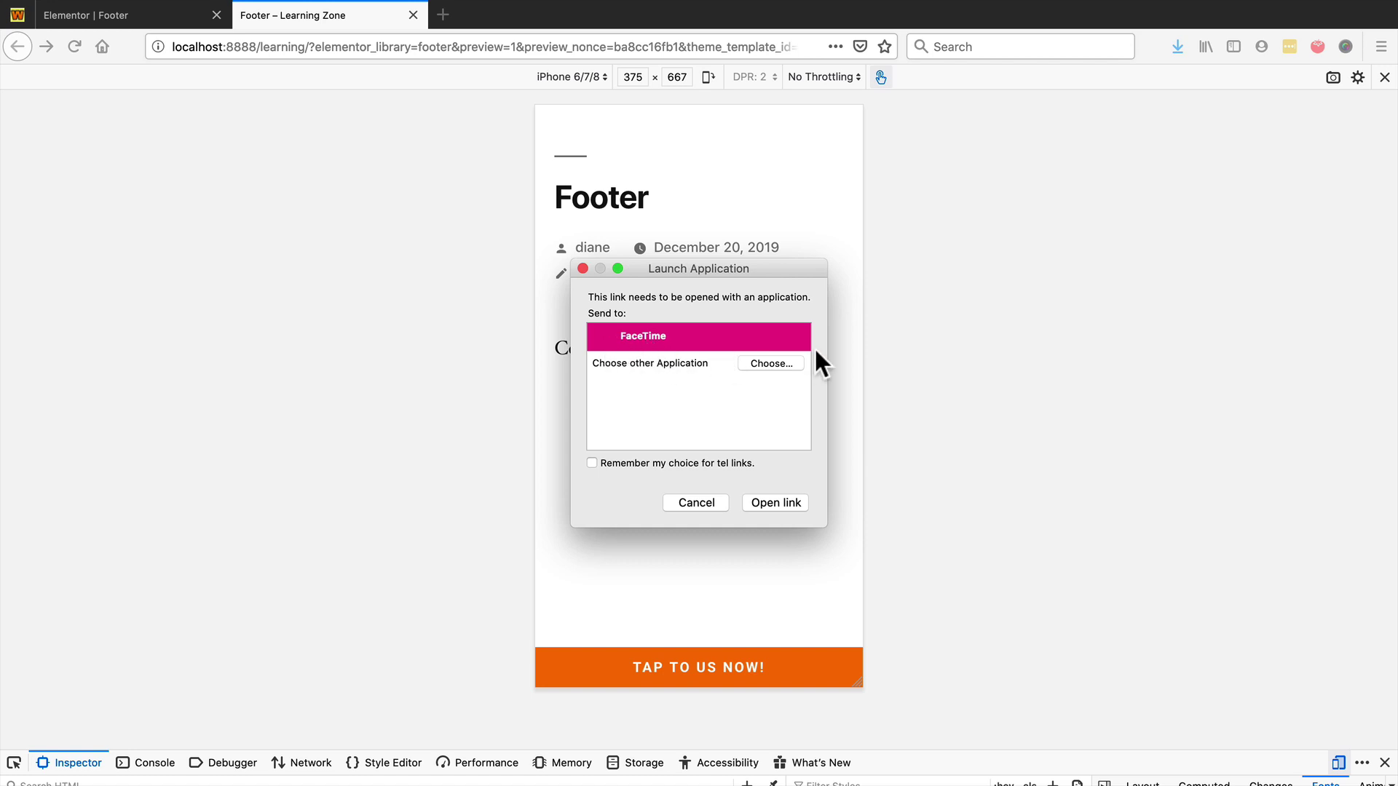
click(583, 268)
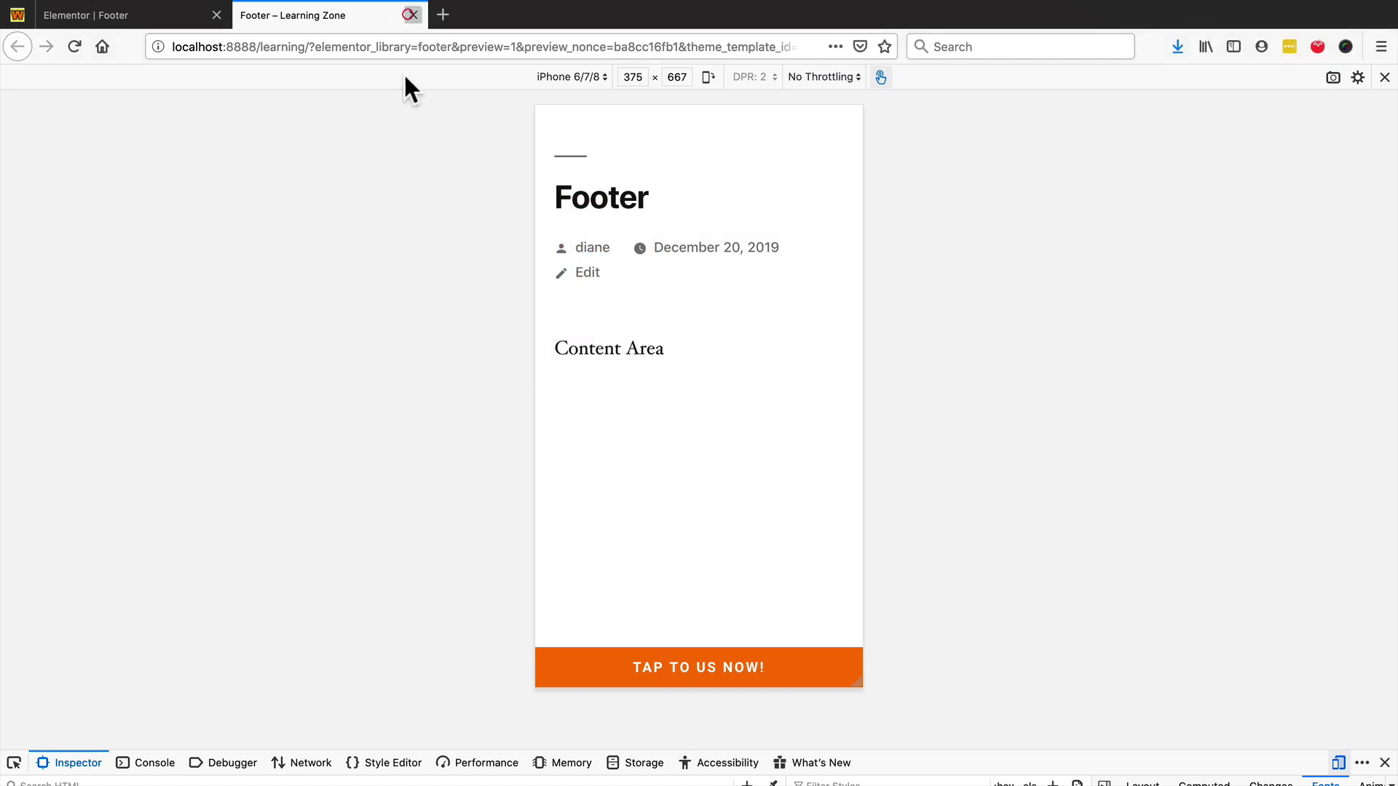
click(412, 16)
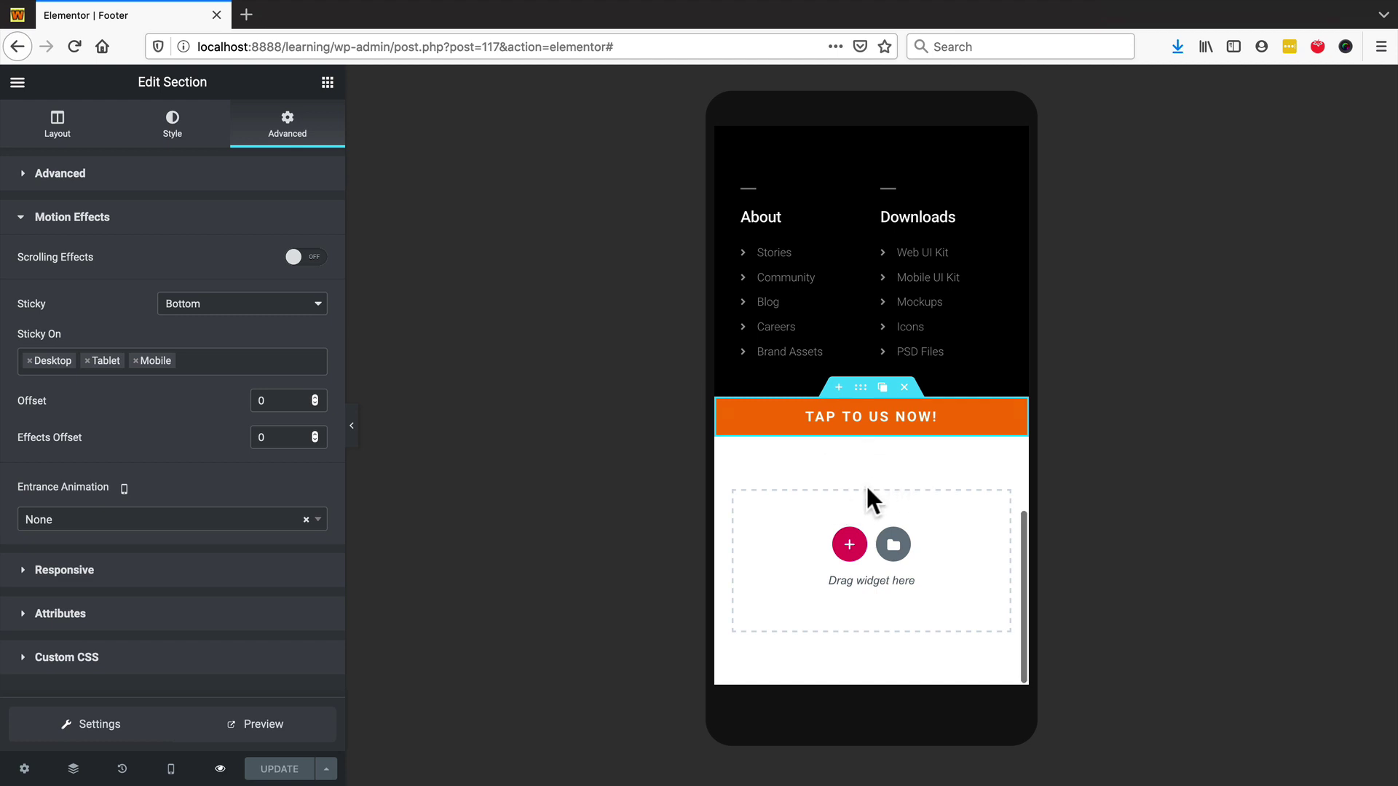
- Delete the orange TAP TO US NOW! section and add a new section in the empty area
click(904, 388)
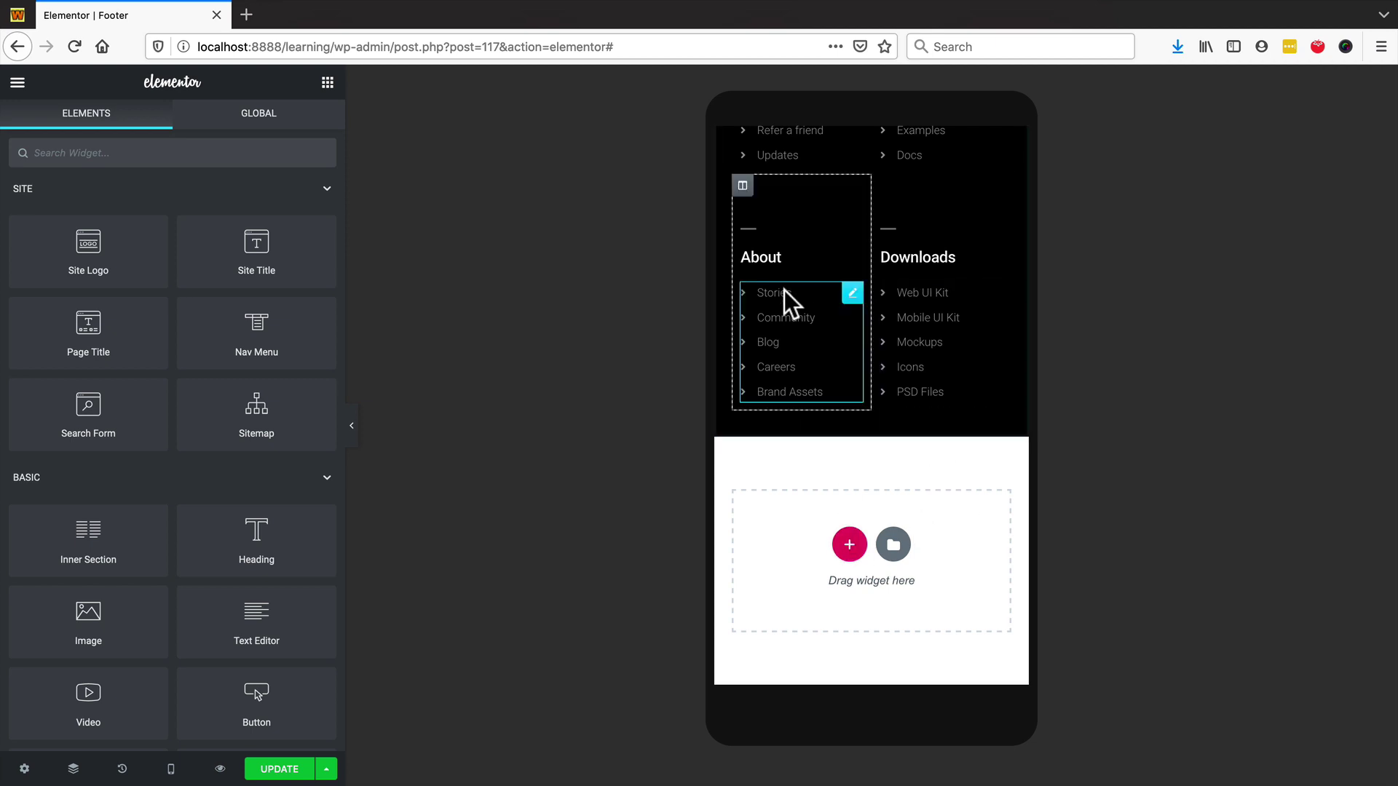
scroll(822, 482, up, 2)
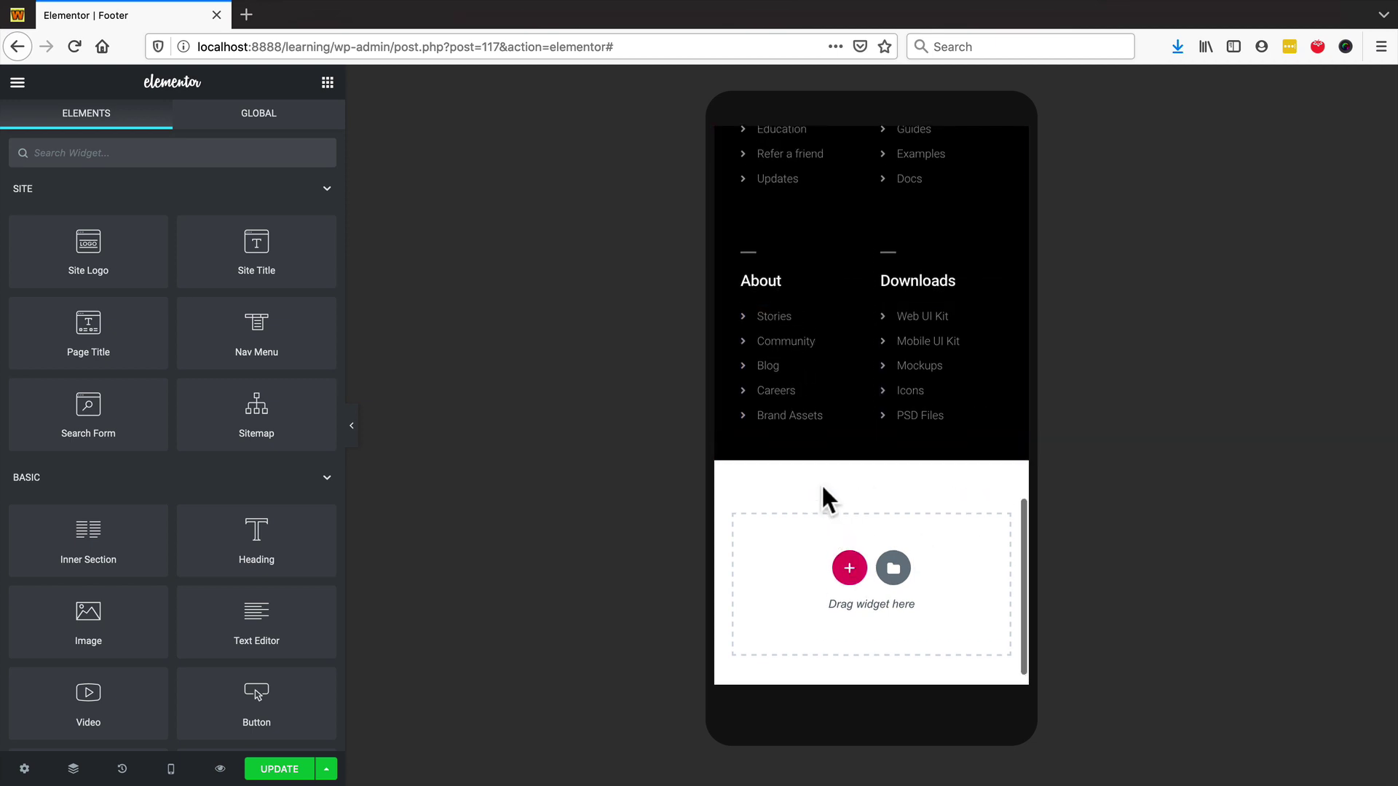
scroll(820, 484, down, 2)
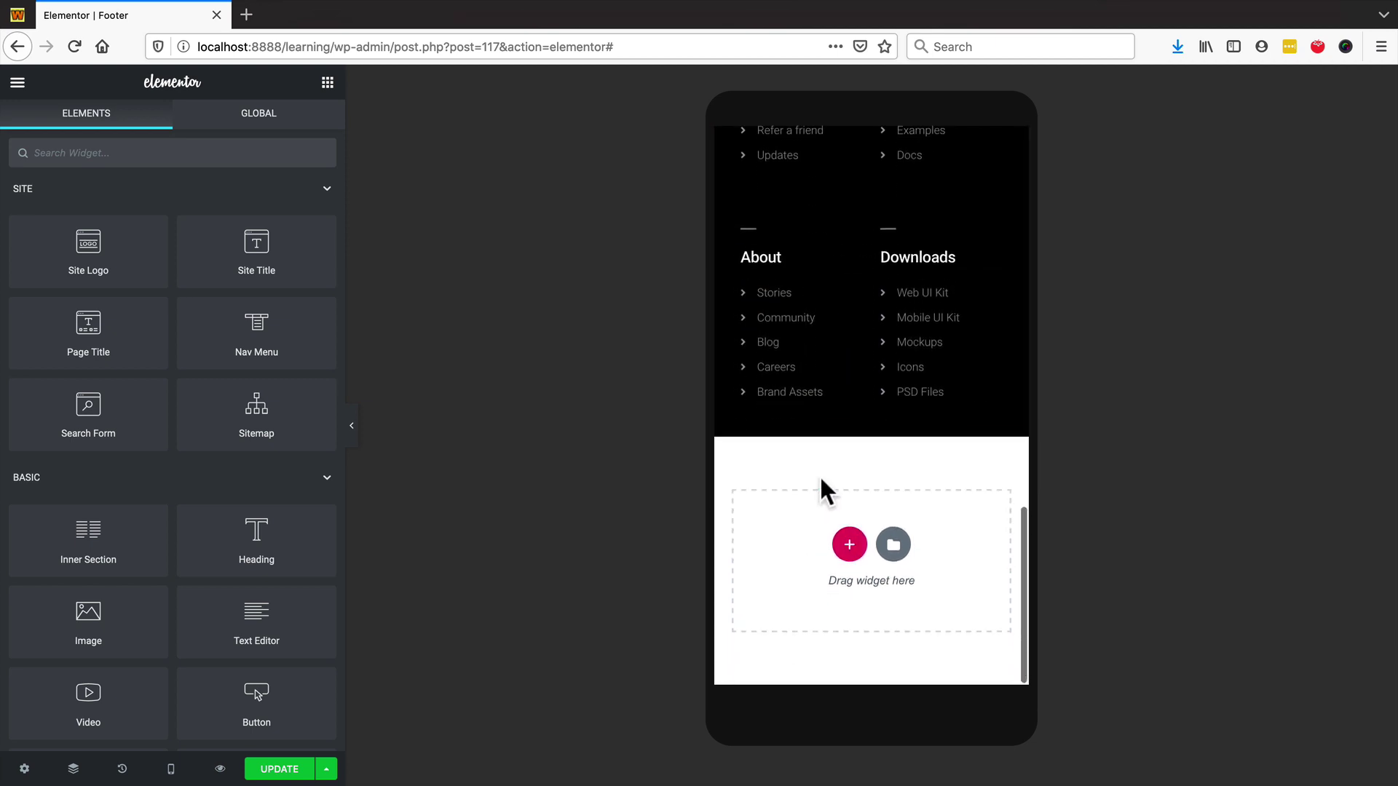
click(849, 544)
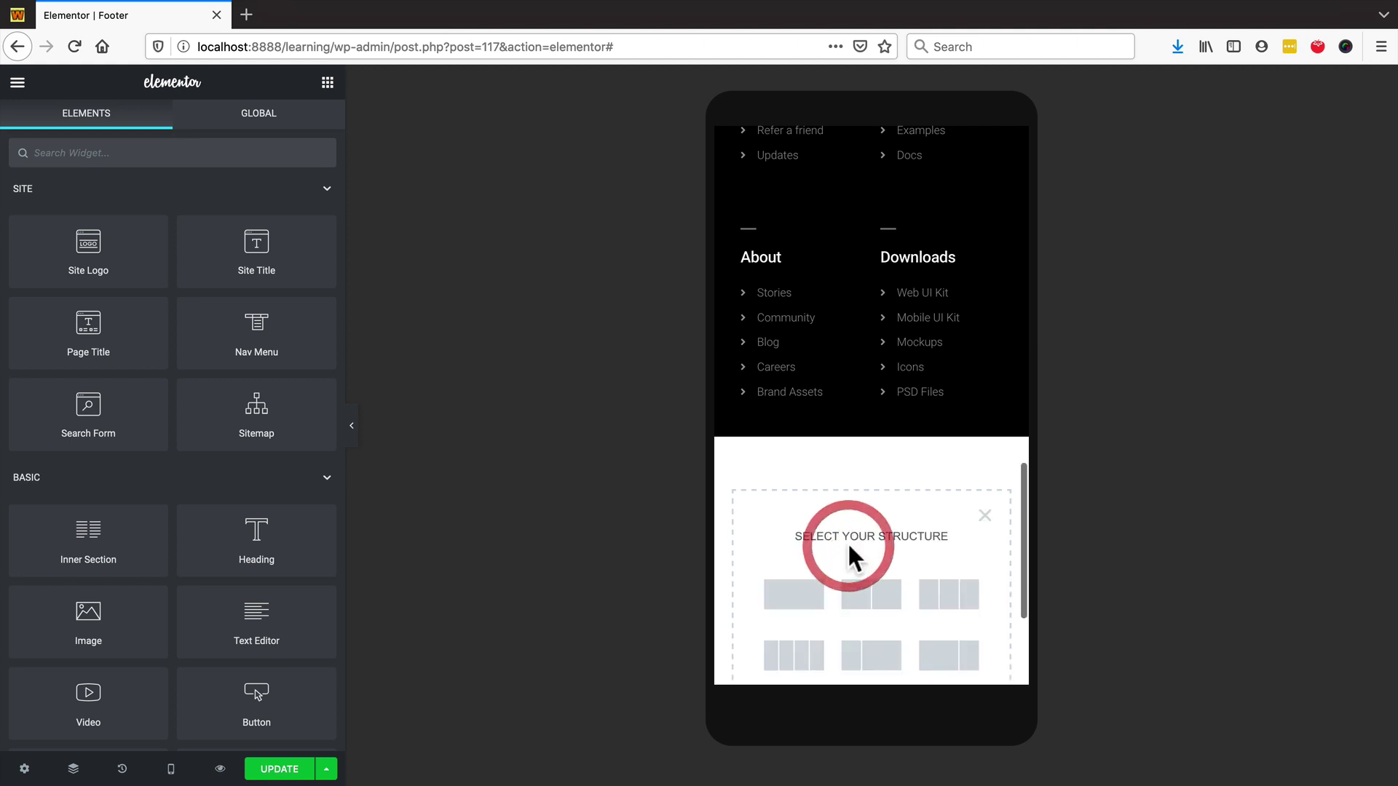
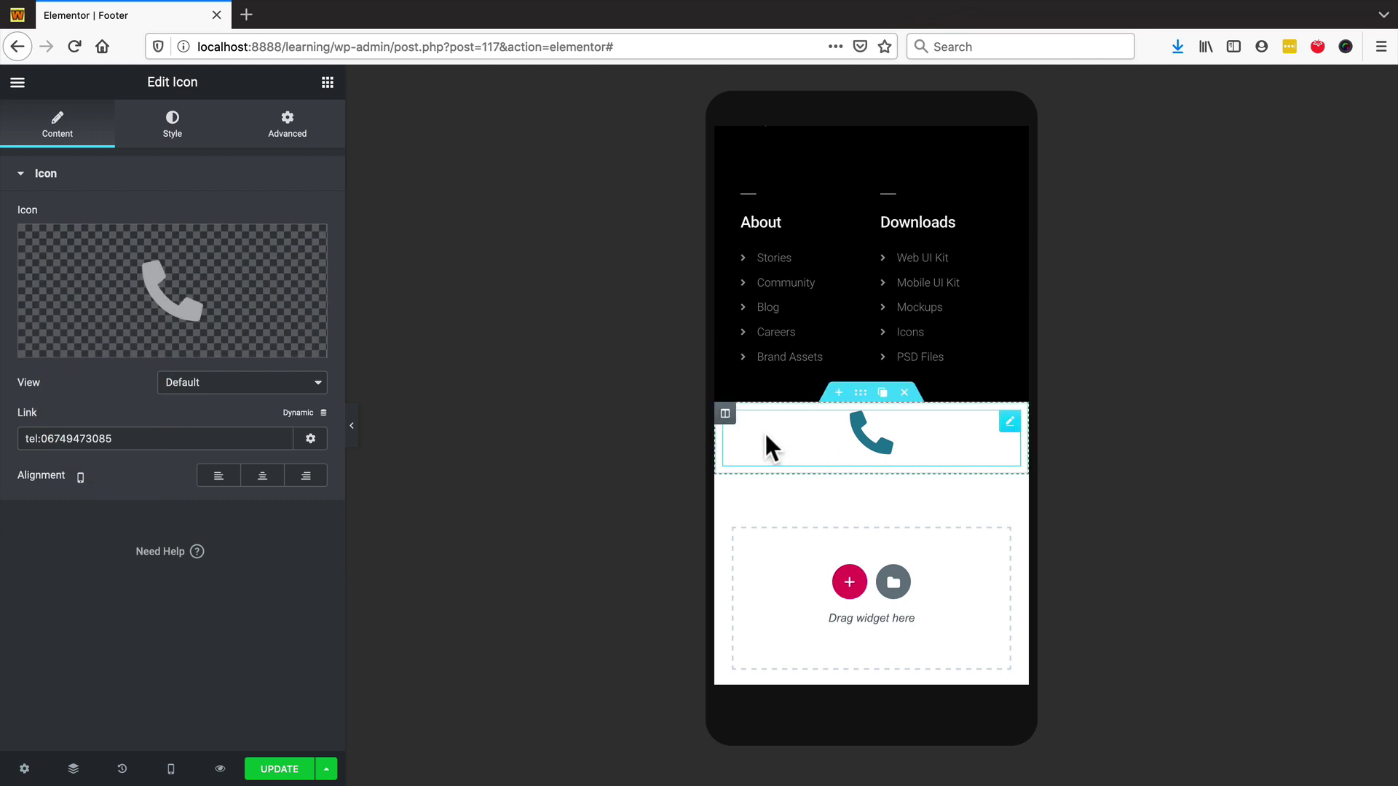
- Go to the phone icon's column in its section below the footer link columns
mouse_move(726, 420)
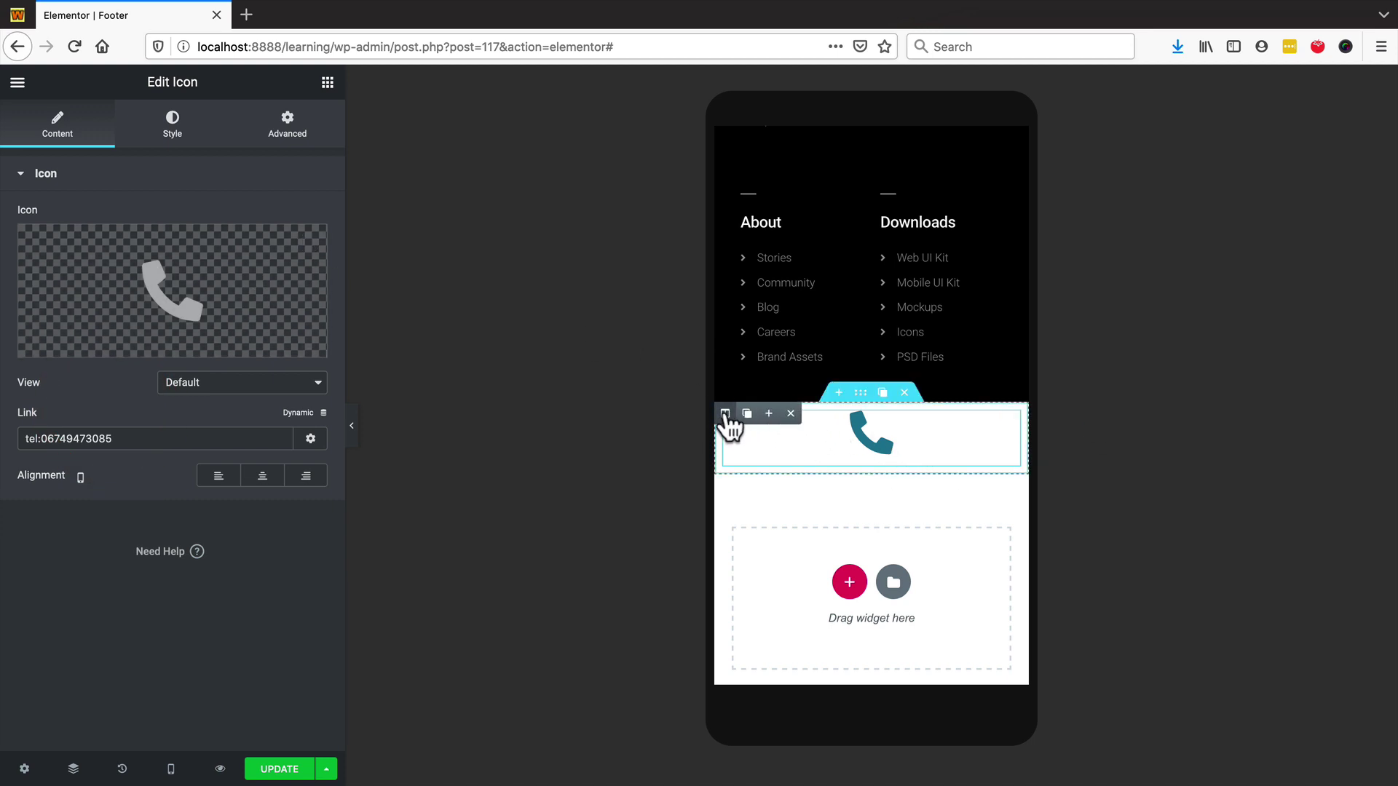
- Give the phone icon's section a classic blue #4054B2 background
click(725, 414)
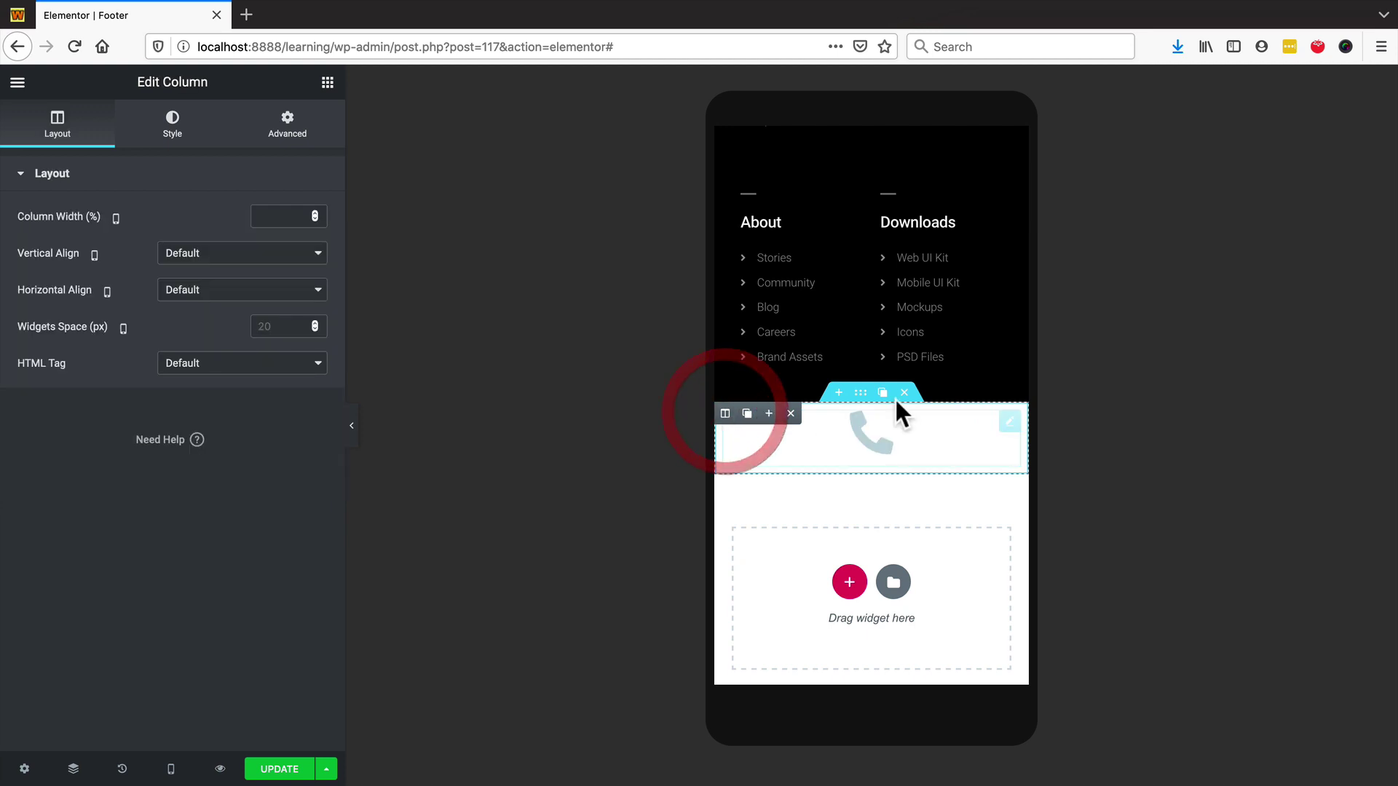
click(860, 397)
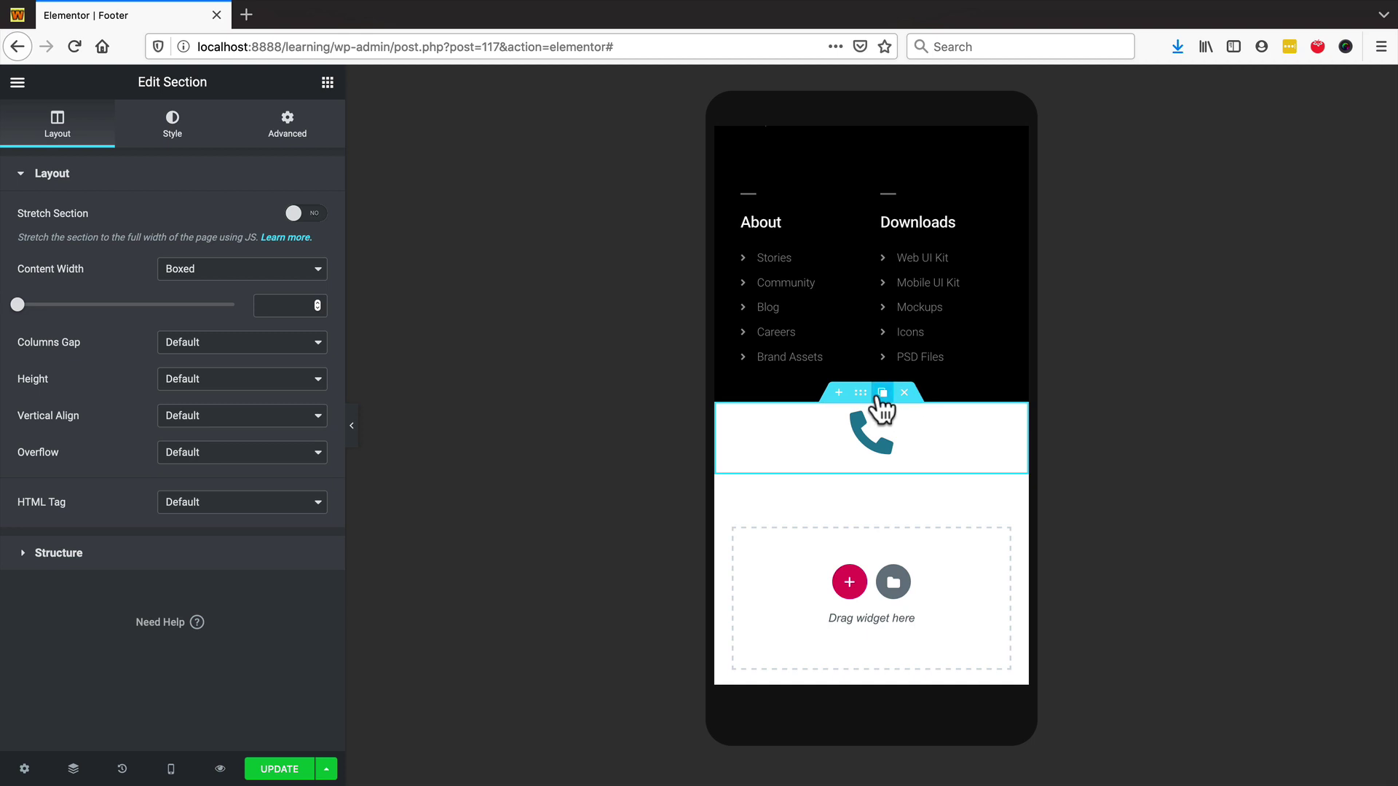
click(173, 131)
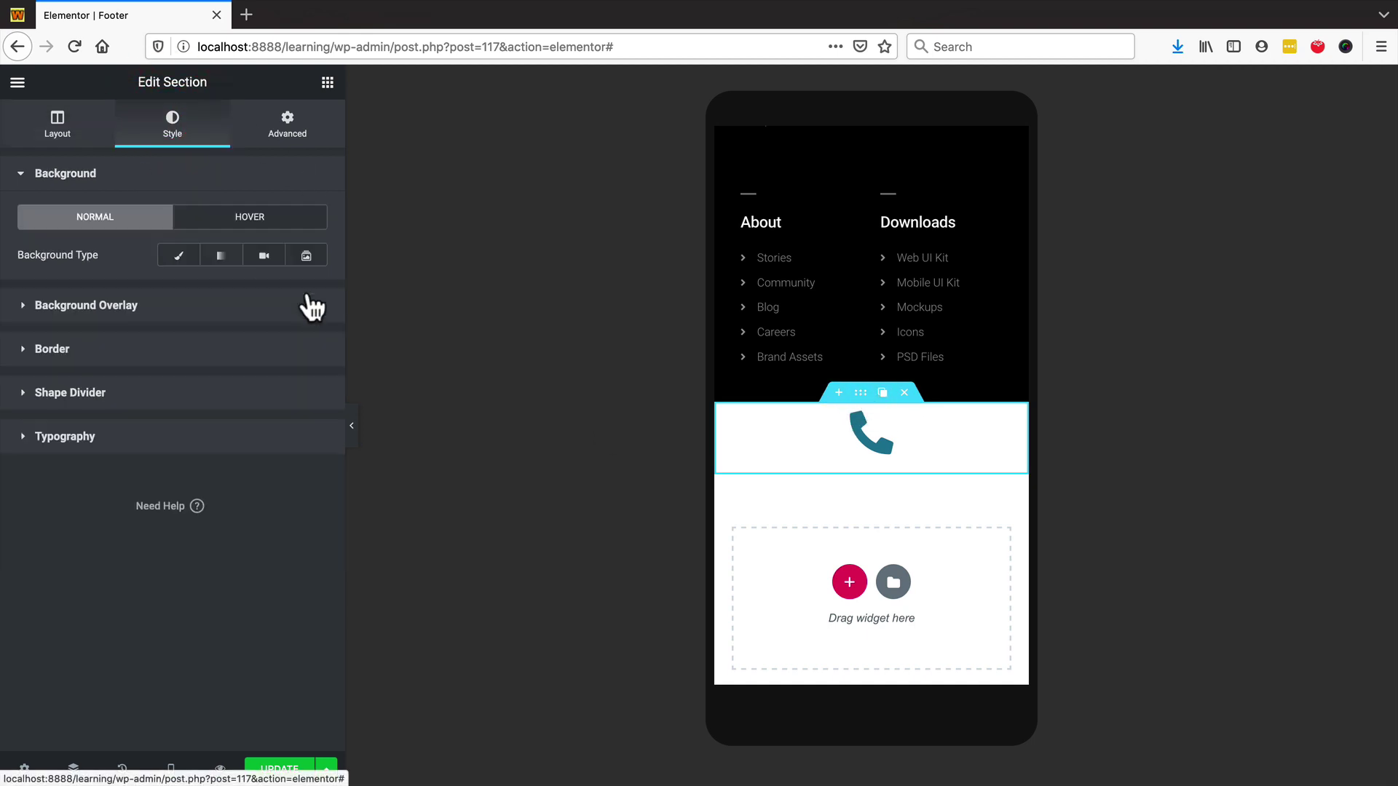
click(178, 255)
click(304, 297)
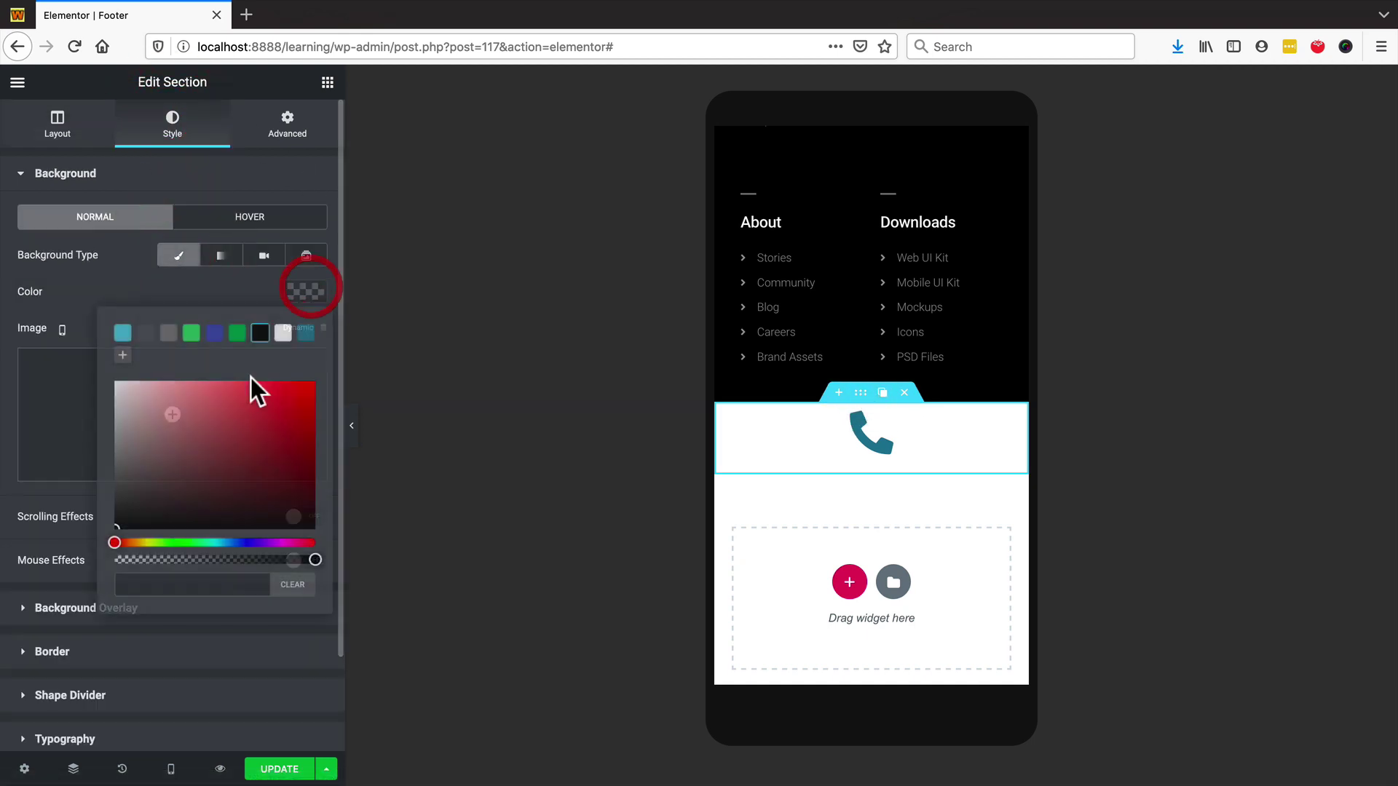
click(213, 335)
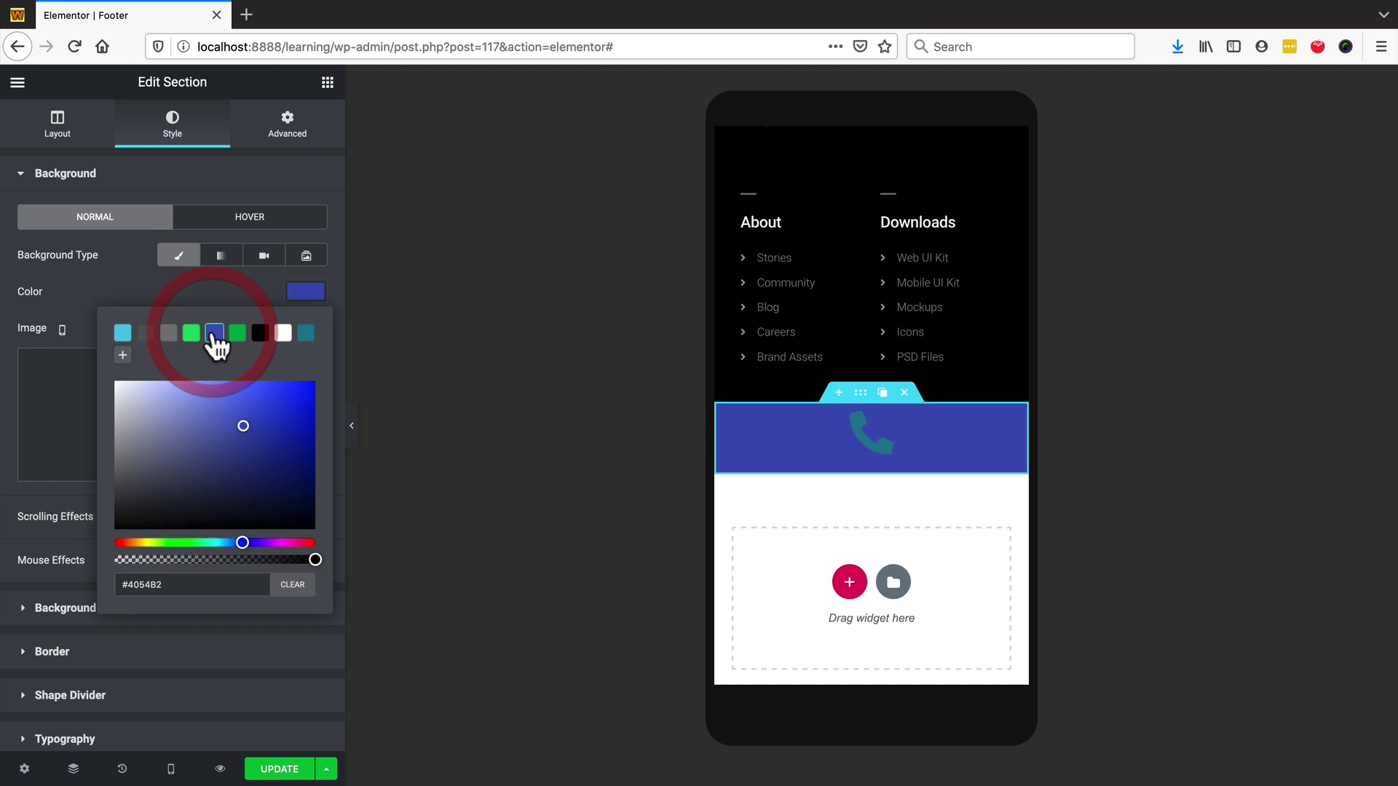
click(189, 287)
- Set the phone icon's primary colour to white
click(848, 435)
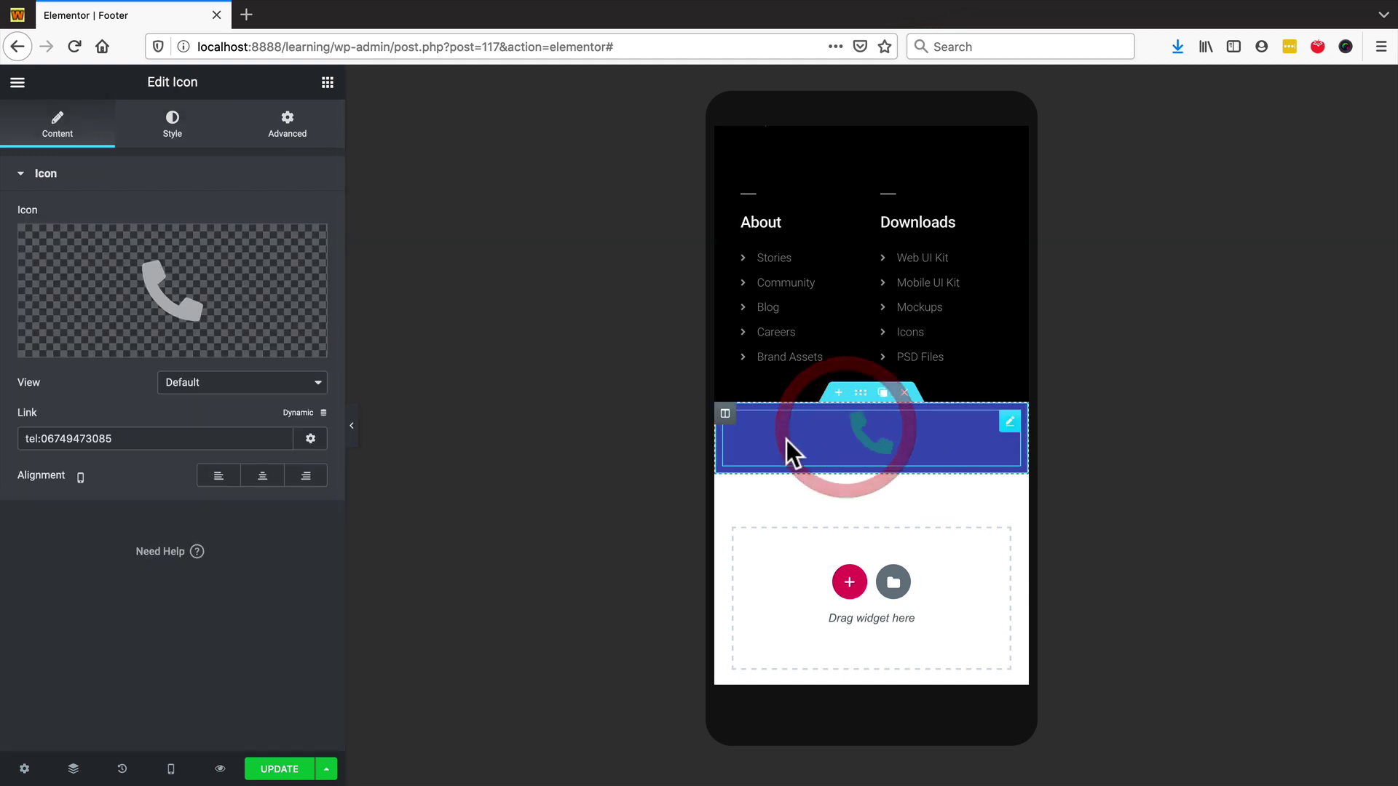
click(168, 120)
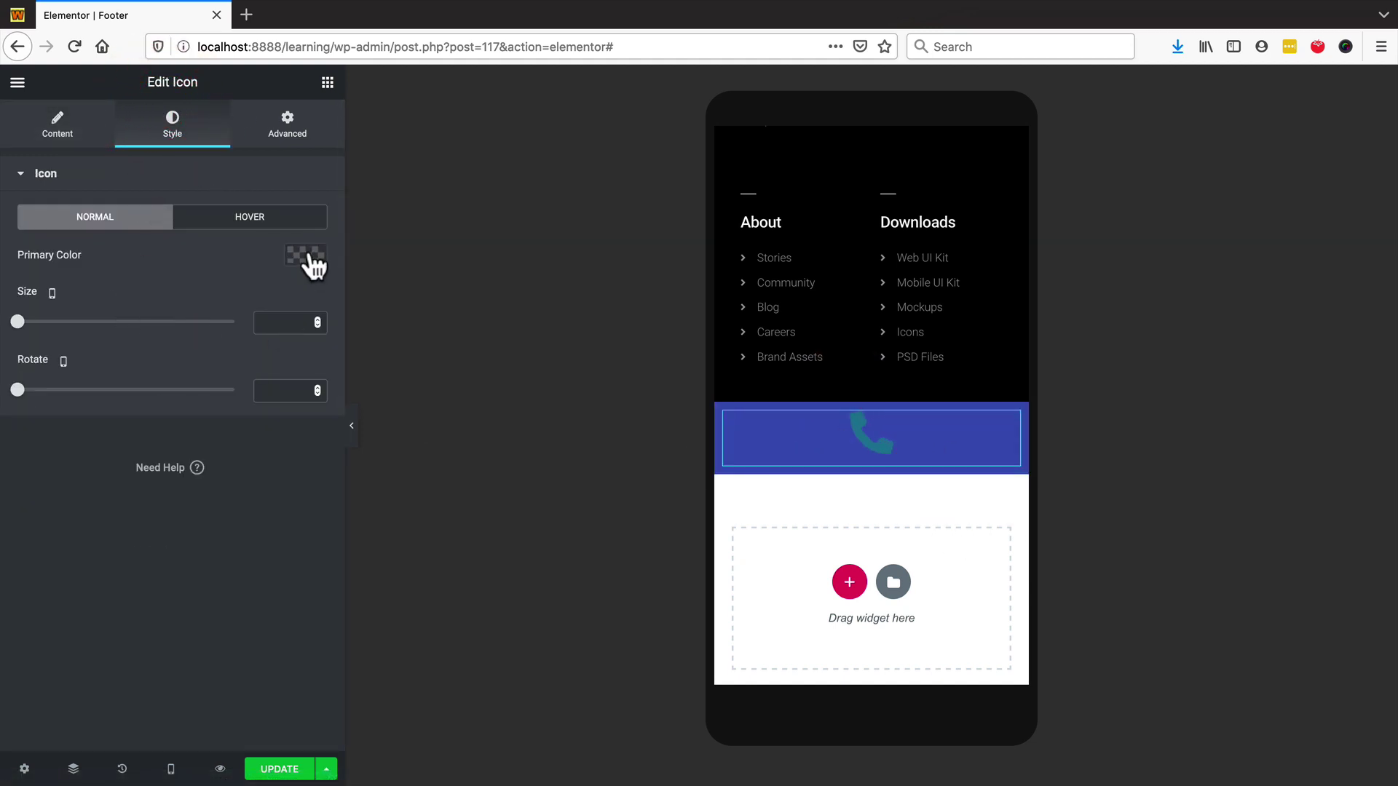
click(305, 254)
click(283, 296)
- Duplicate the phone column twice so there are three phone columns
mouse_move(728, 457)
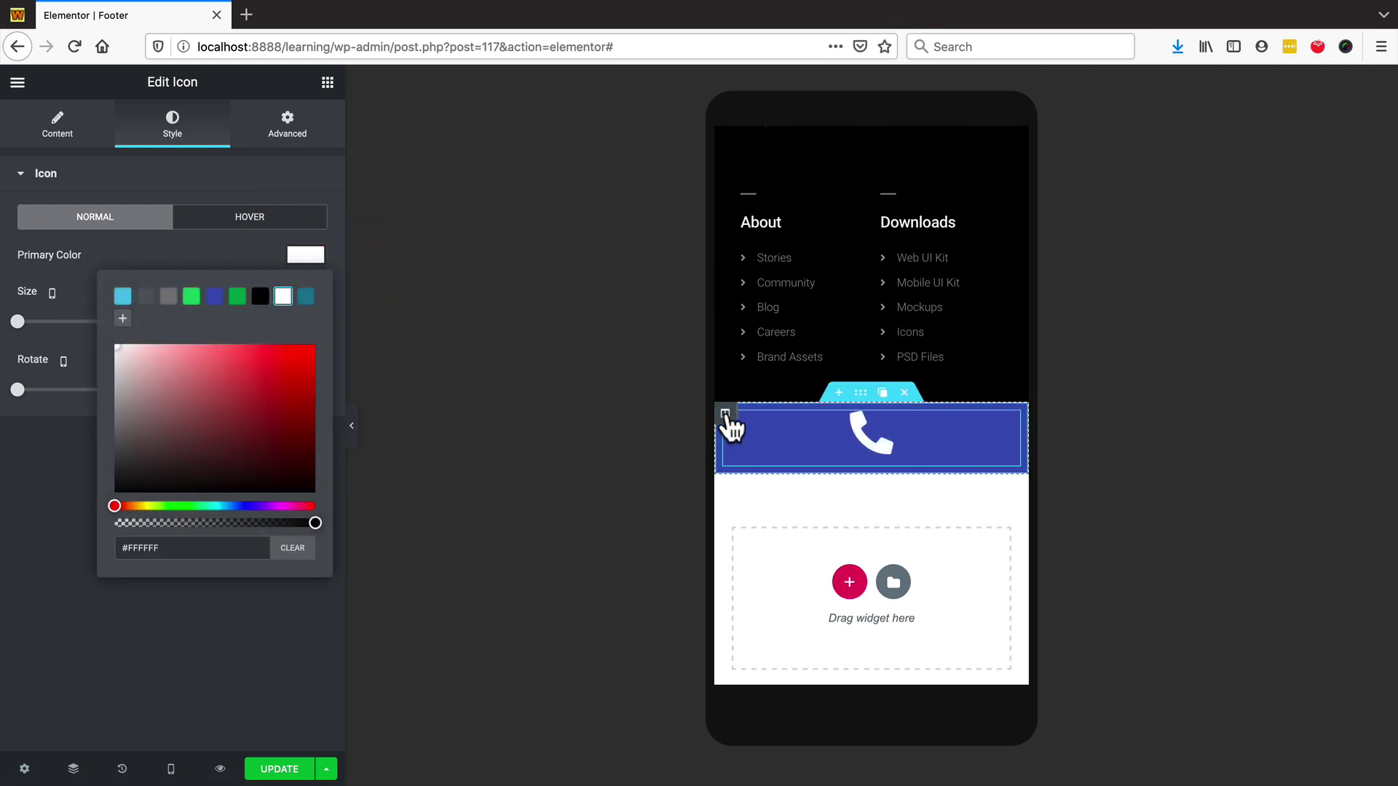
right_click(726, 416)
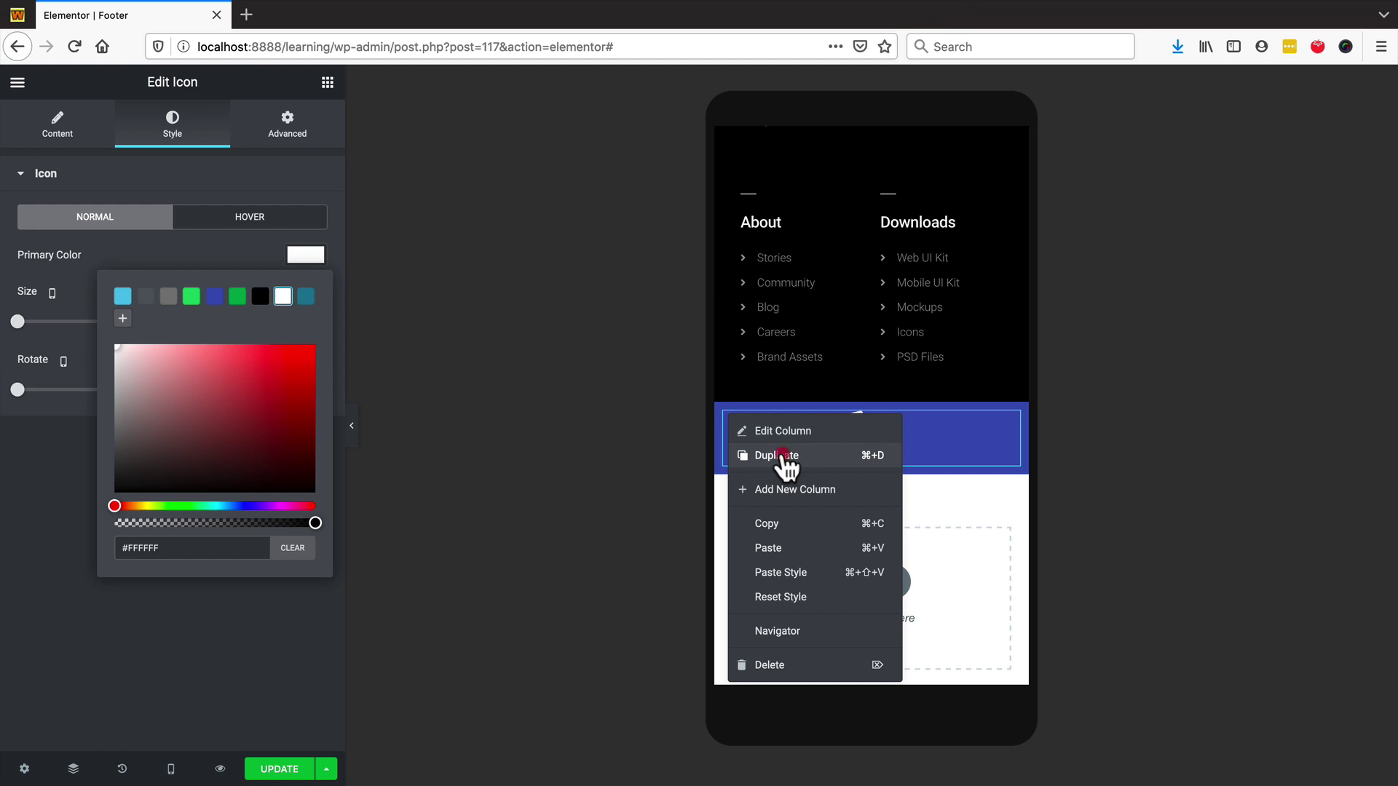
click(781, 455)
right_click(727, 415)
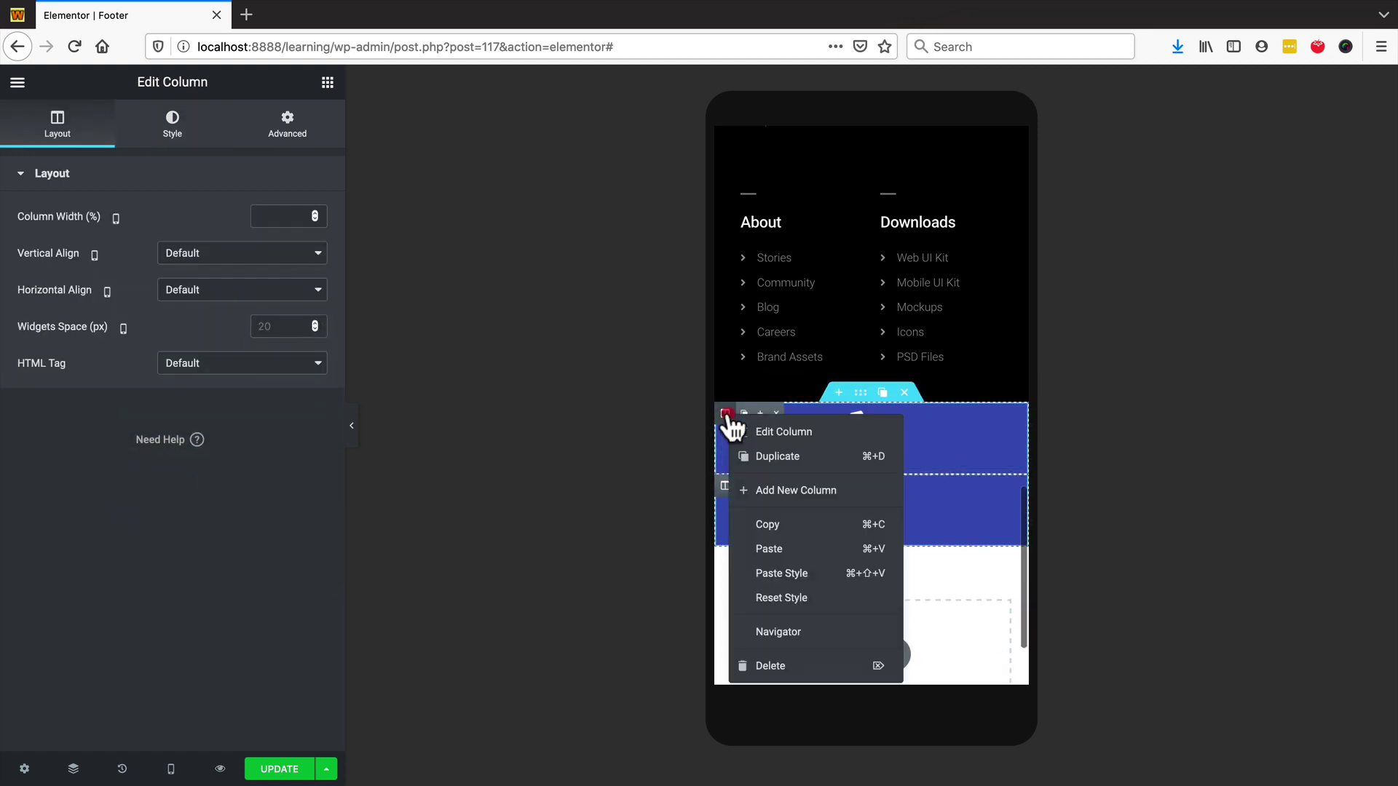
click(804, 457)
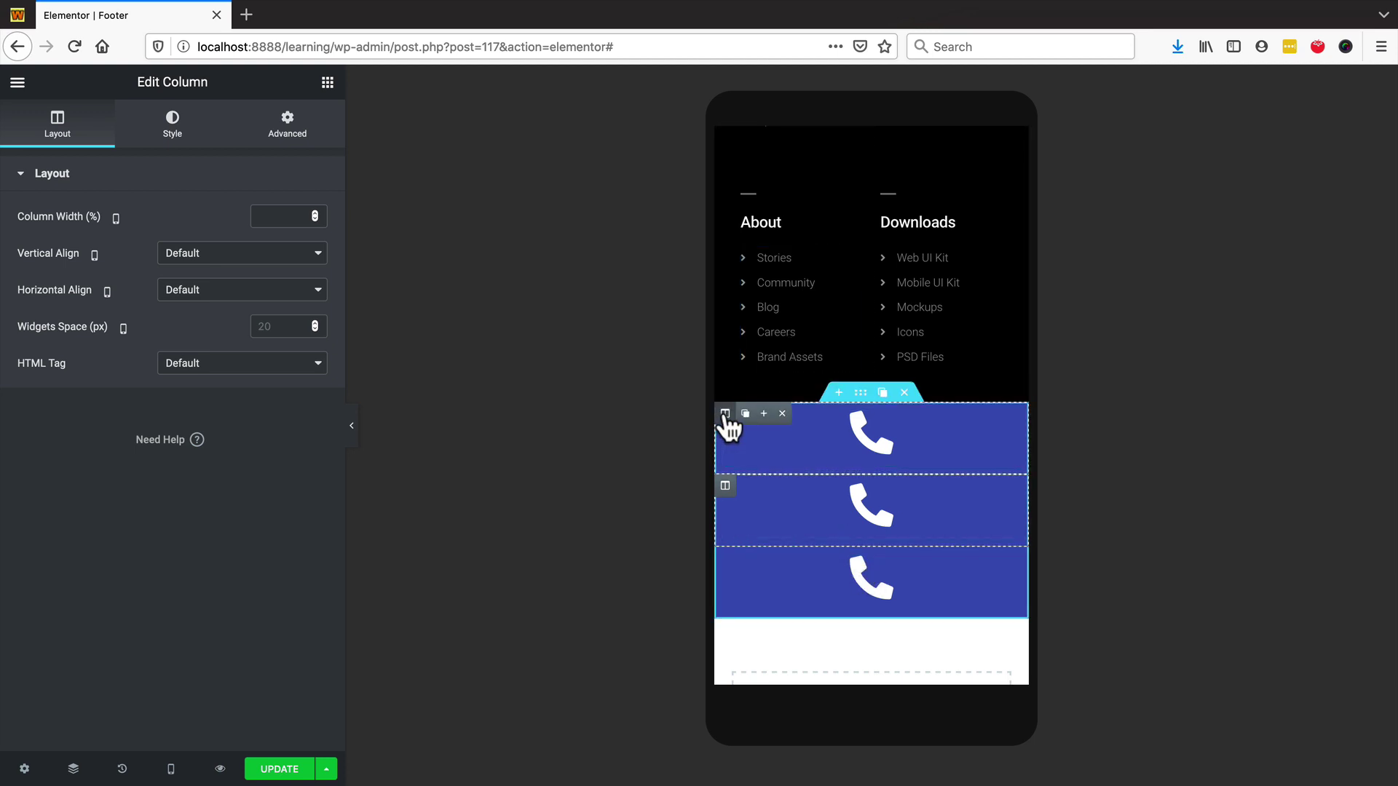
- Set the column width of all three phone columns to 33%
click(725, 413)
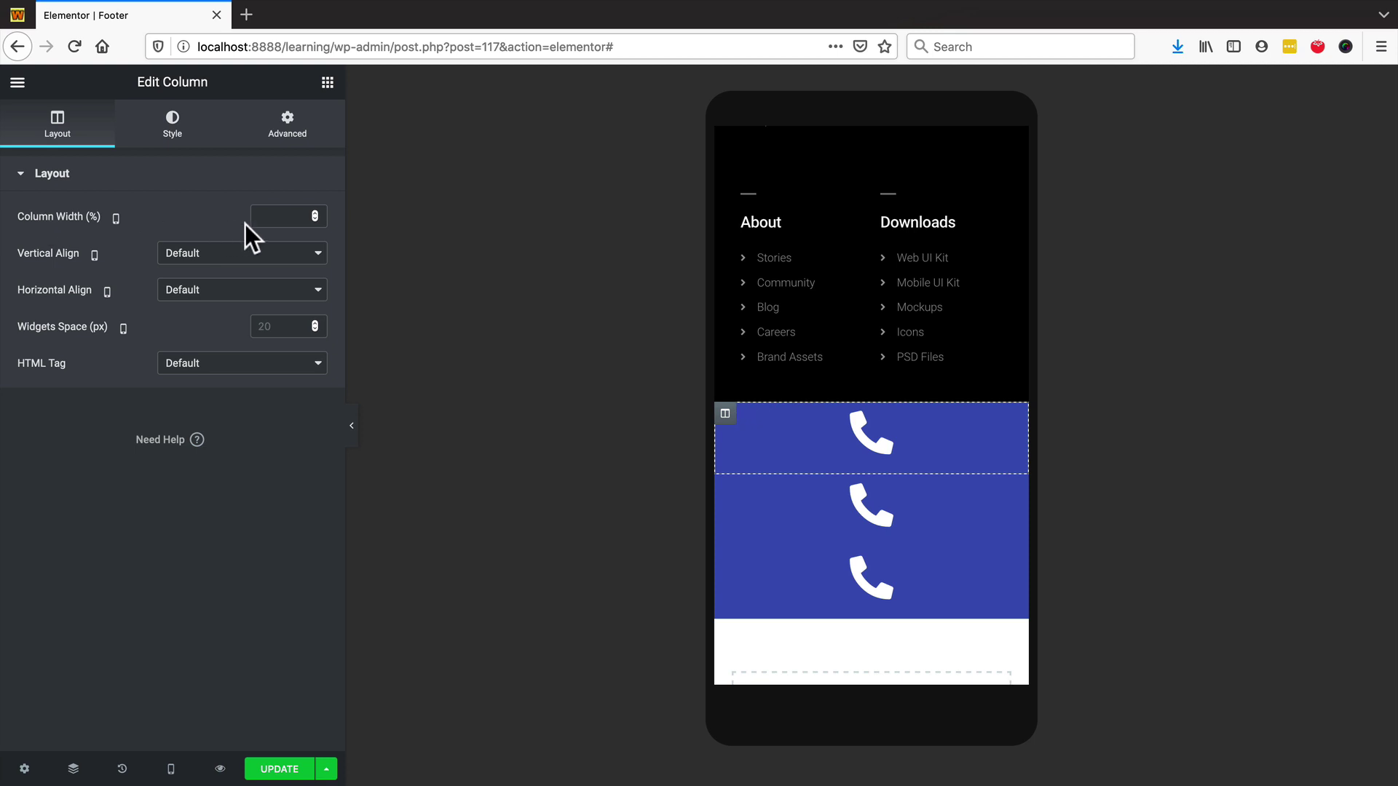
text(33)
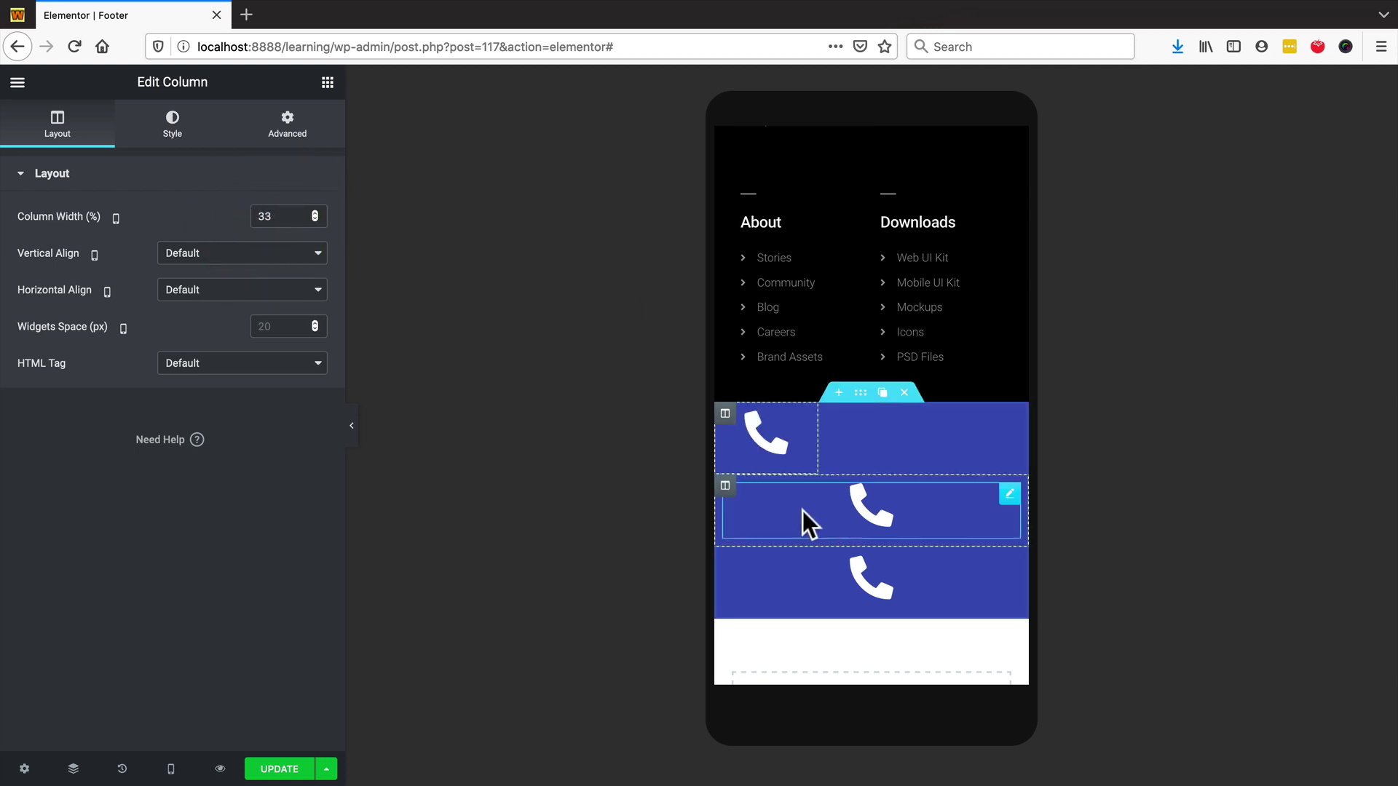
click(725, 486)
click(281, 216)
text(33)
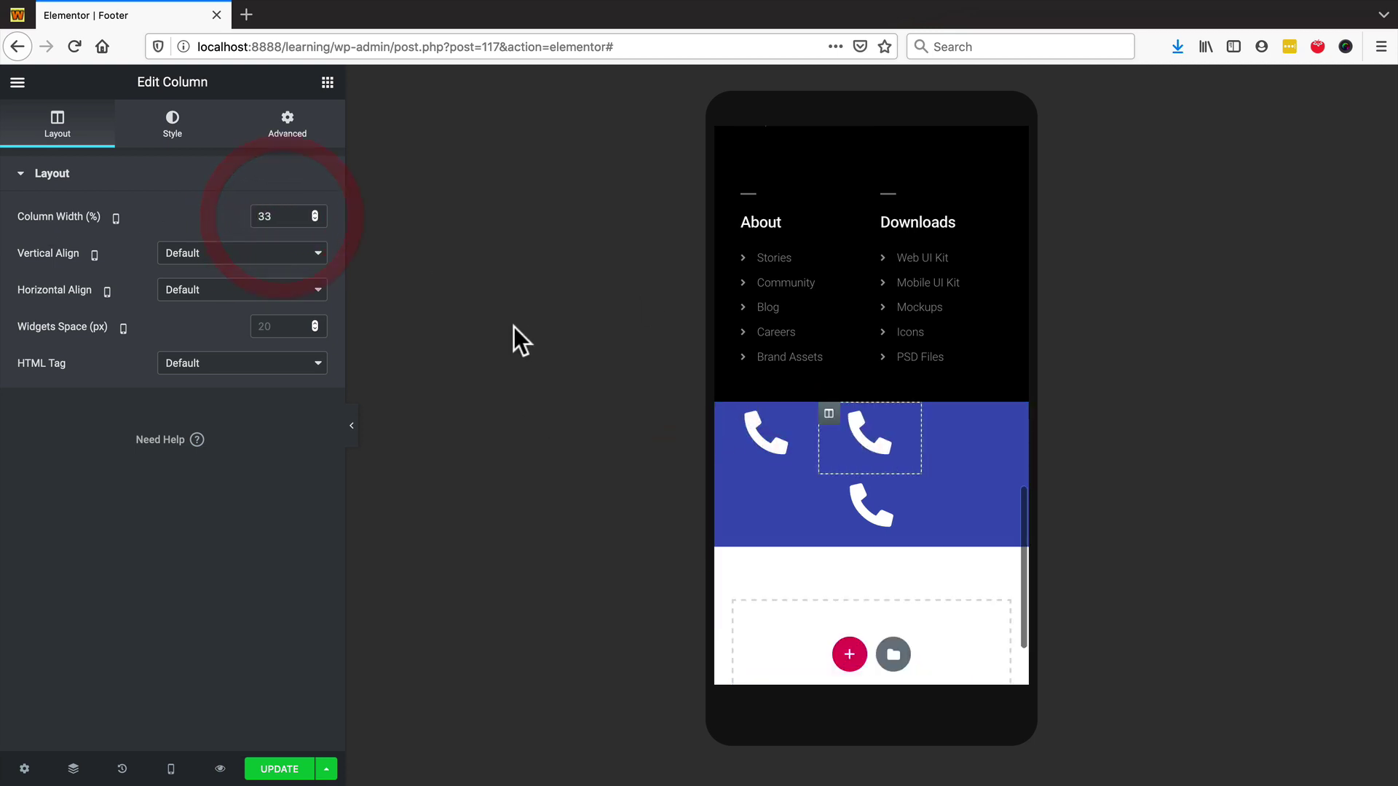
click(723, 486)
click(255, 216)
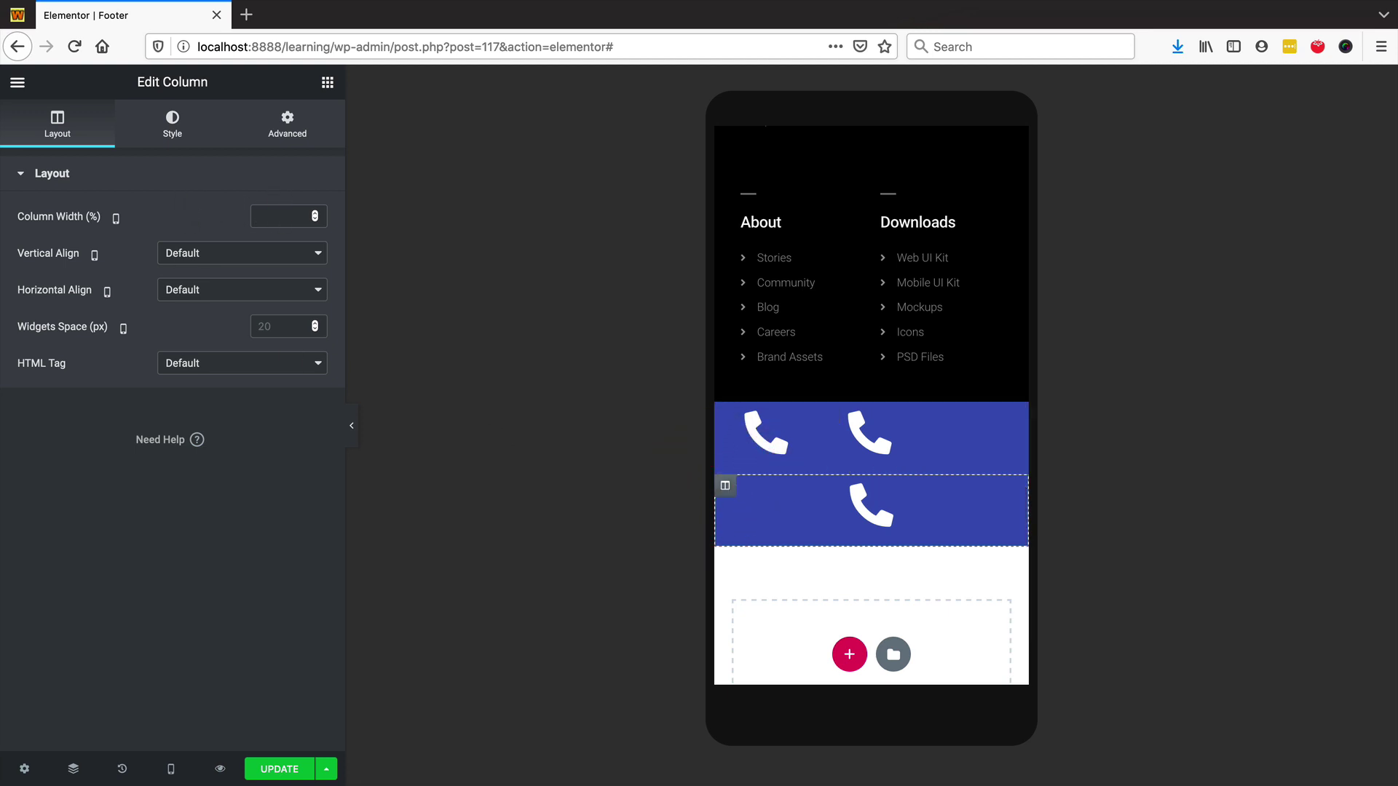
text(33)
click(845, 440)
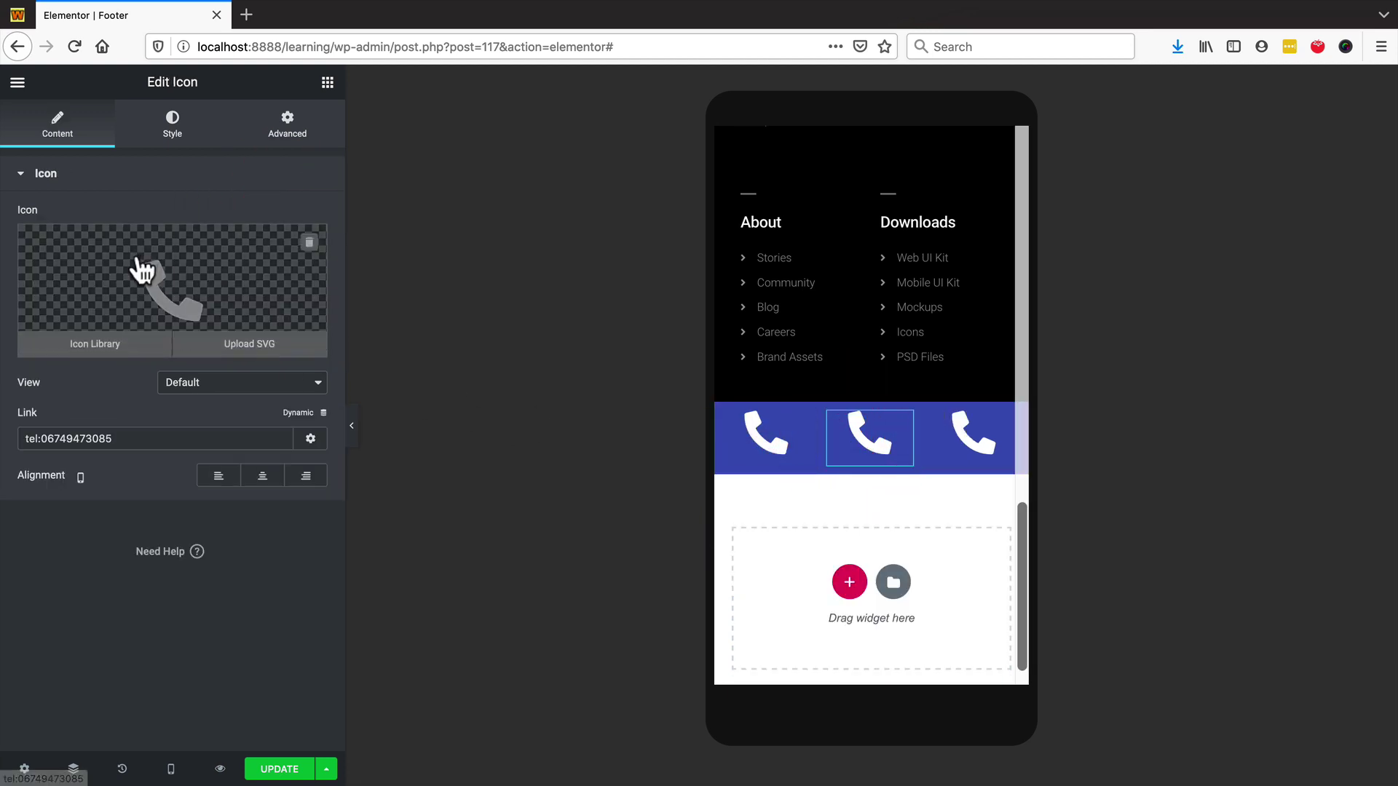
- Replace the middle phone icon with the solid Envelope icon from the Icon Library
click(150, 277)
click(631, 166)
text(enve)
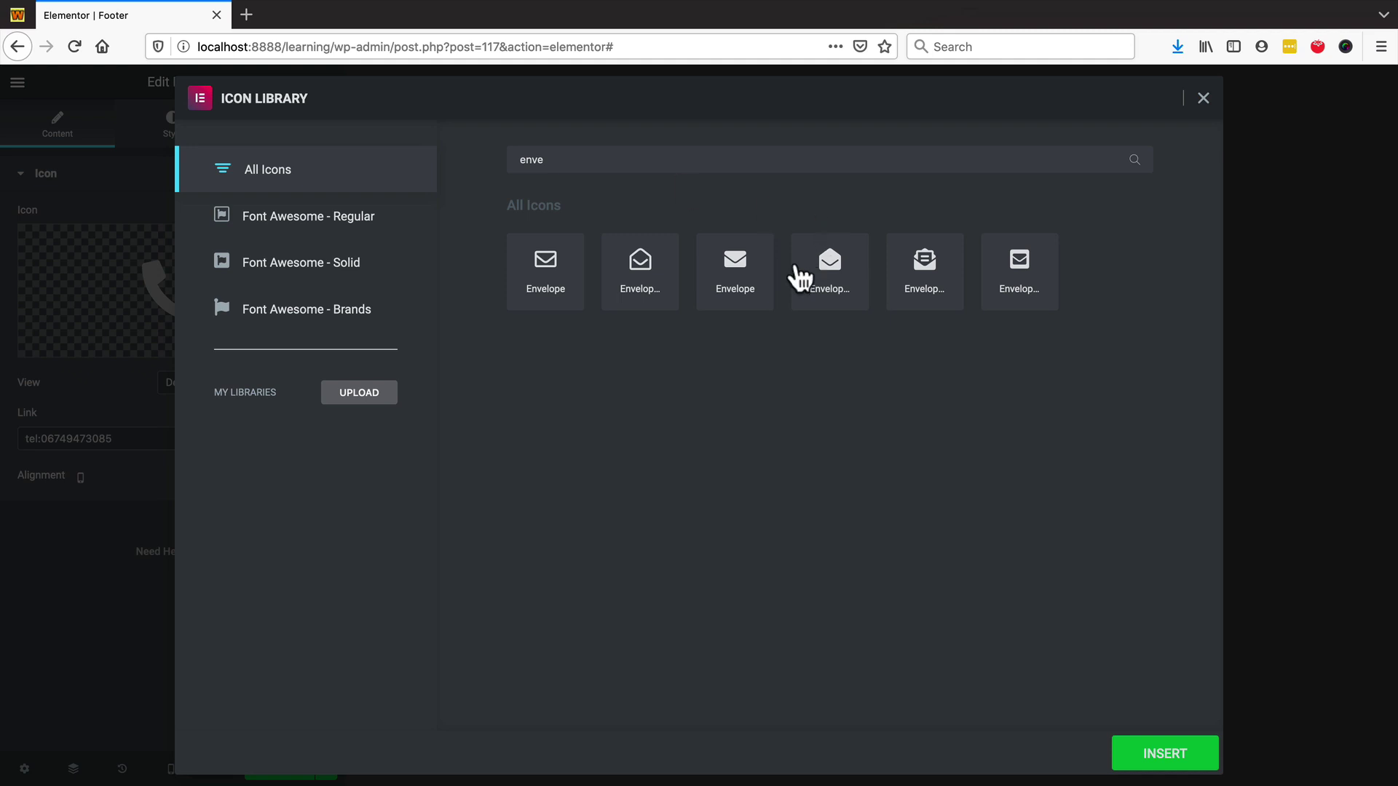
click(738, 283)
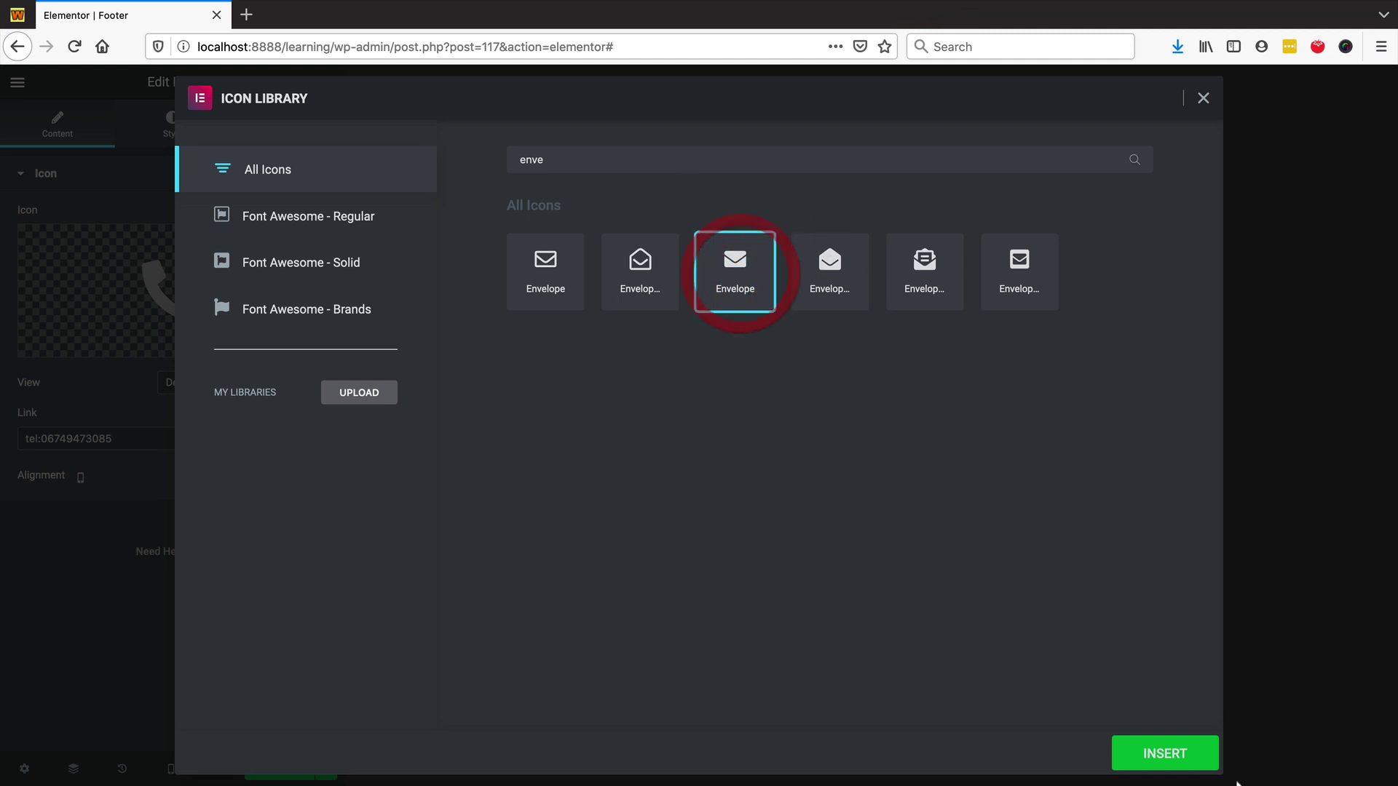
click(1168, 762)
- Replace the right-hand phone icon with the Map marker icon
click(994, 455)
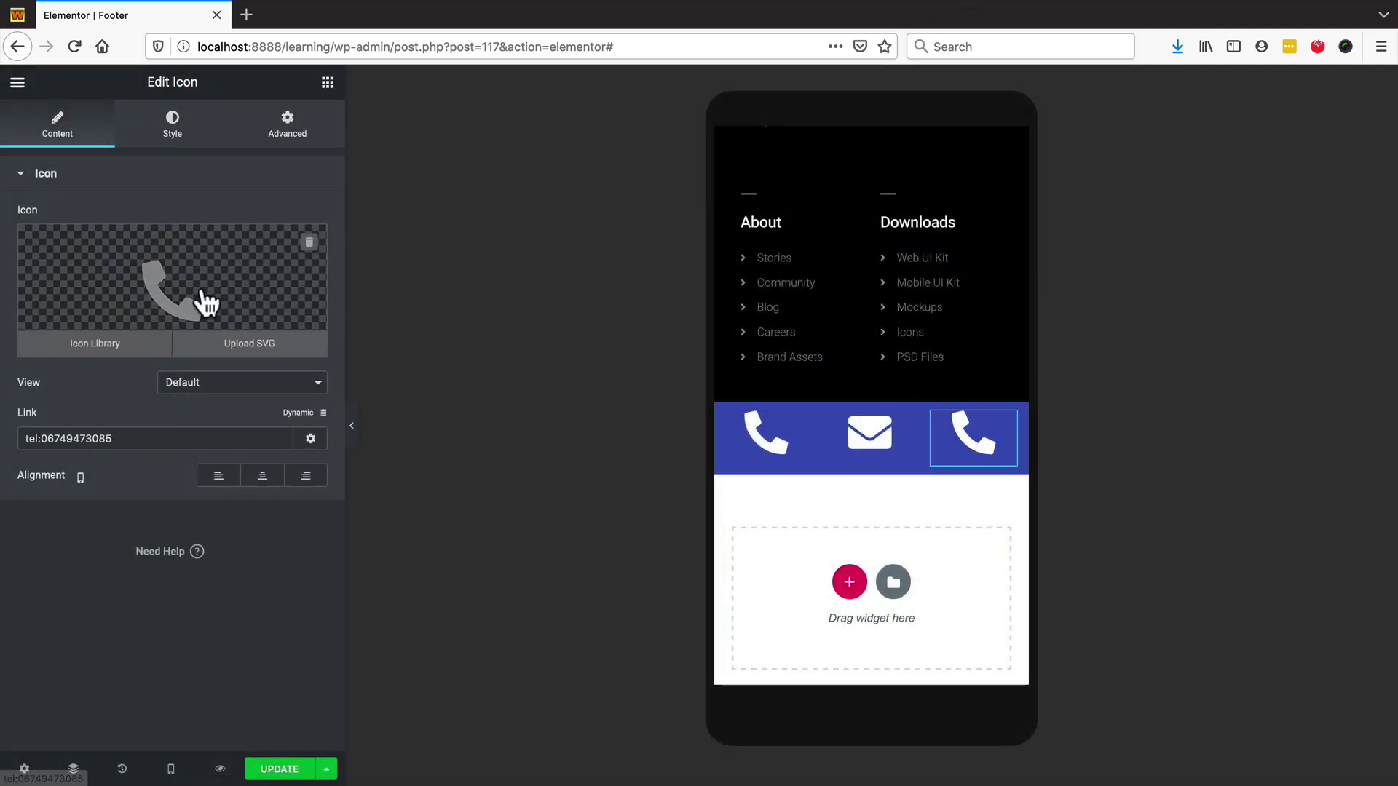
click(175, 280)
click(560, 159)
text(map)
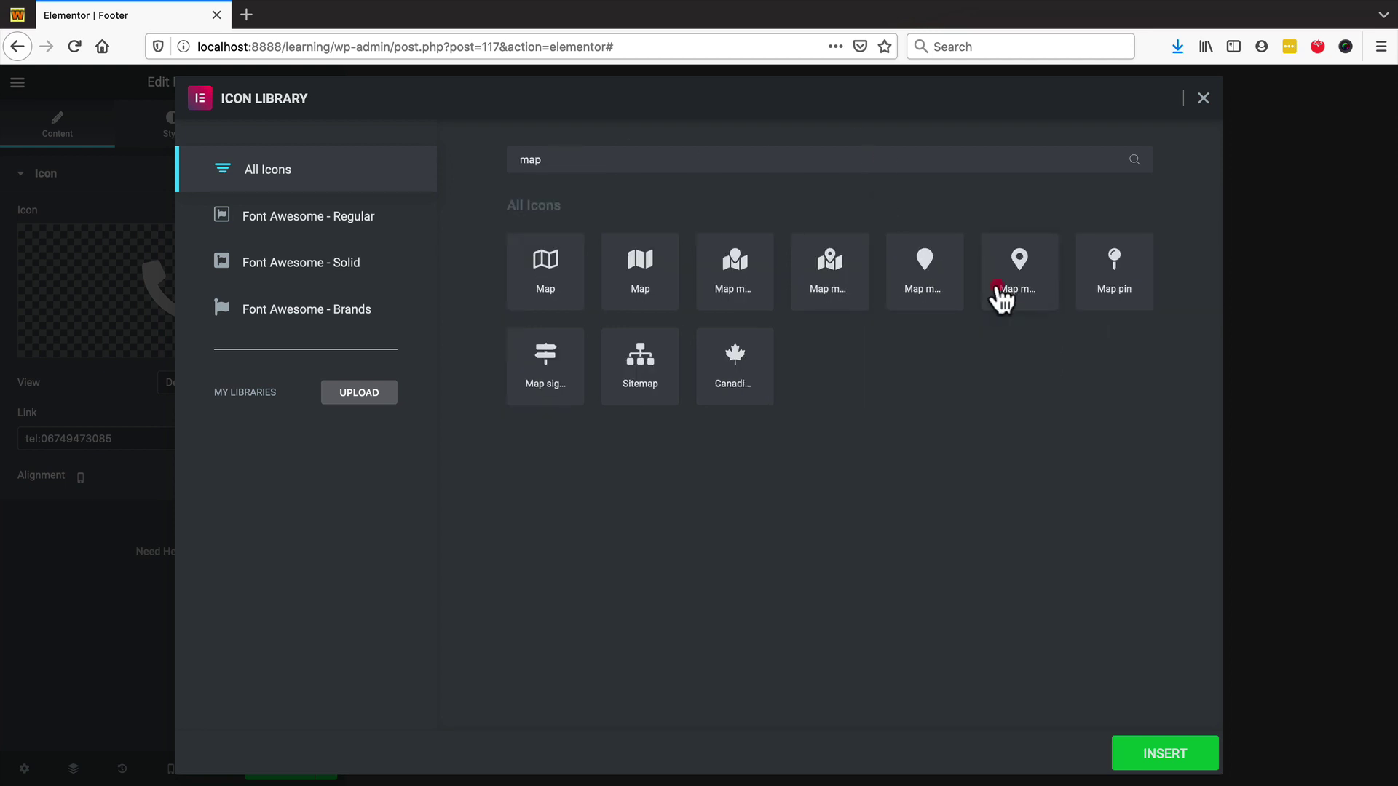
click(1009, 288)
click(1165, 754)
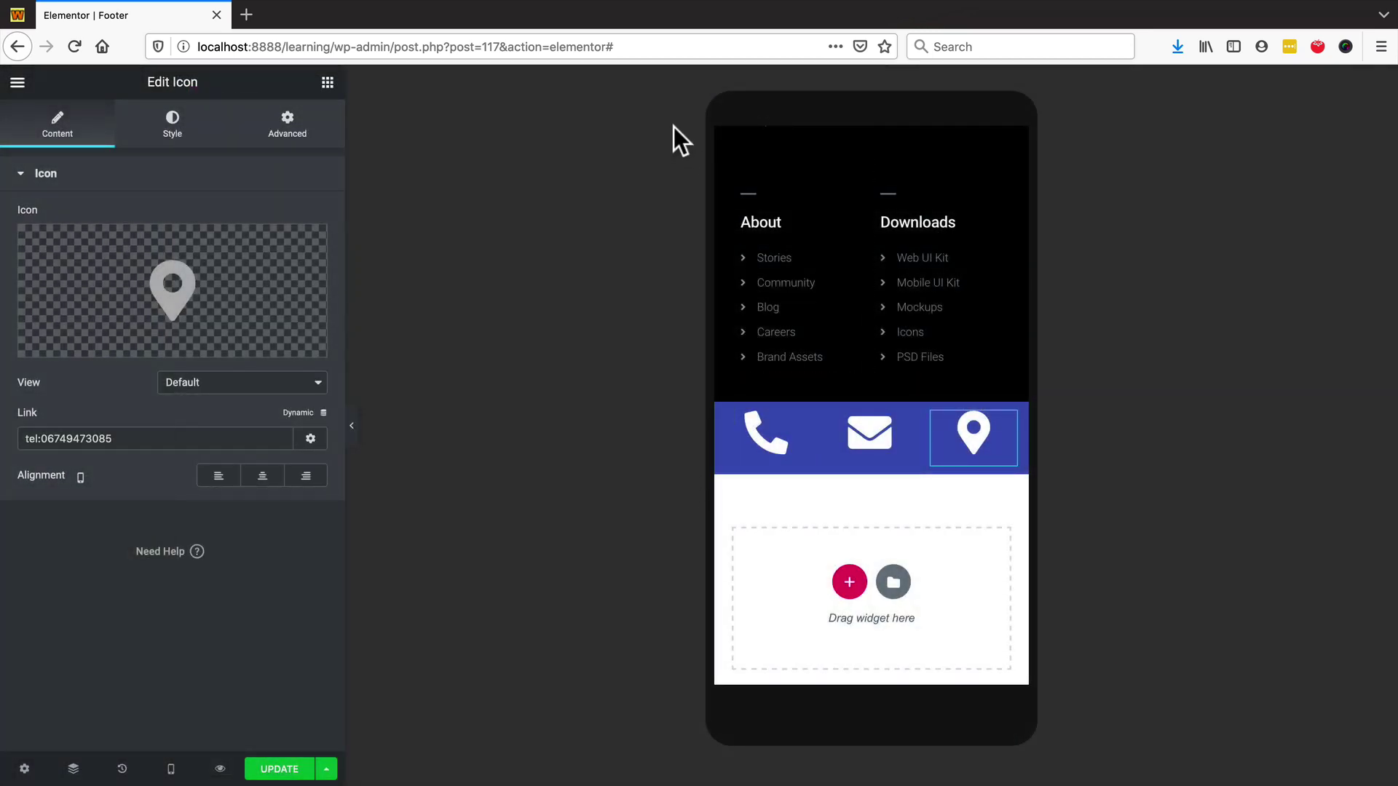
- Turn on Hide On Desktop and Hide On Tablet in the section's Responsive settings
scroll(825, 408, down, 1)
scroll(826, 406, up, 6)
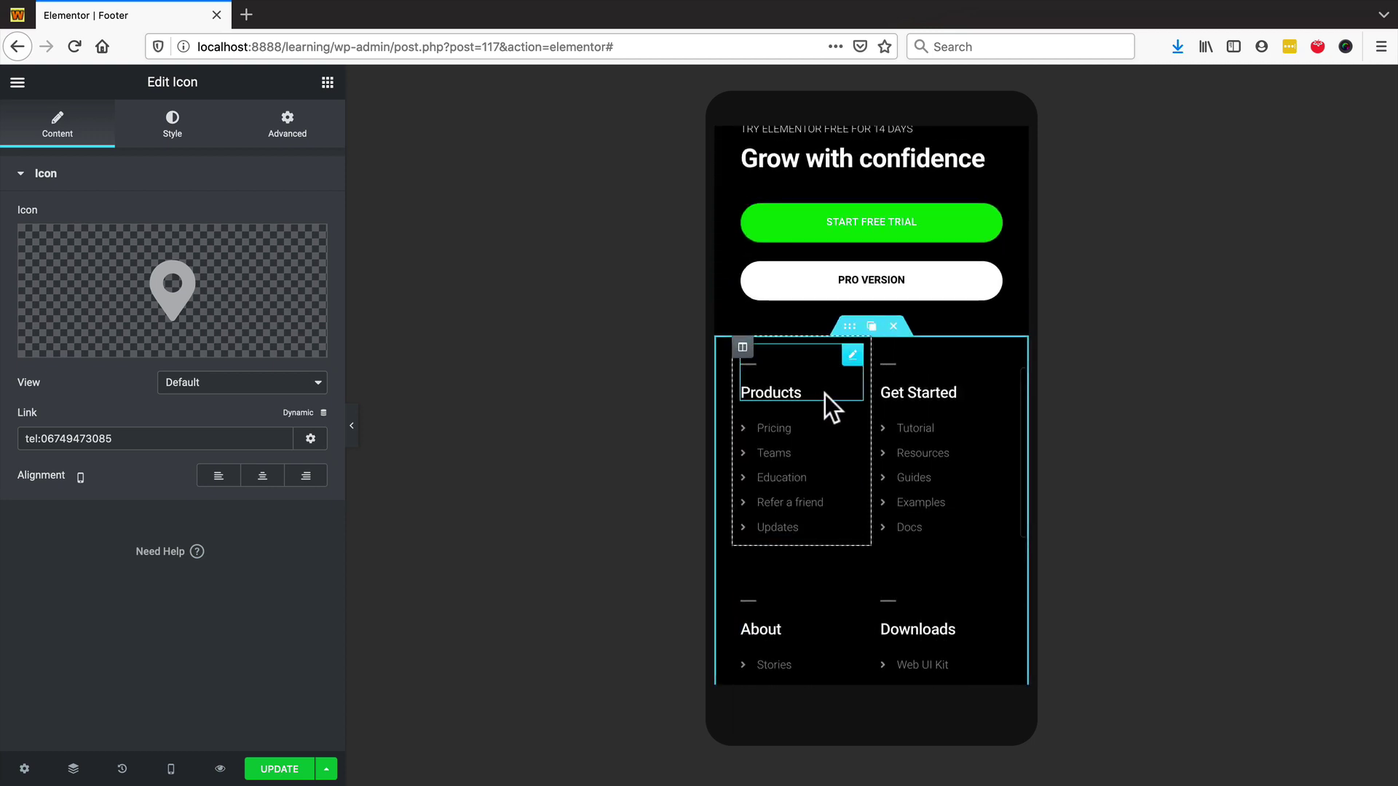
scroll(830, 407, down, 6)
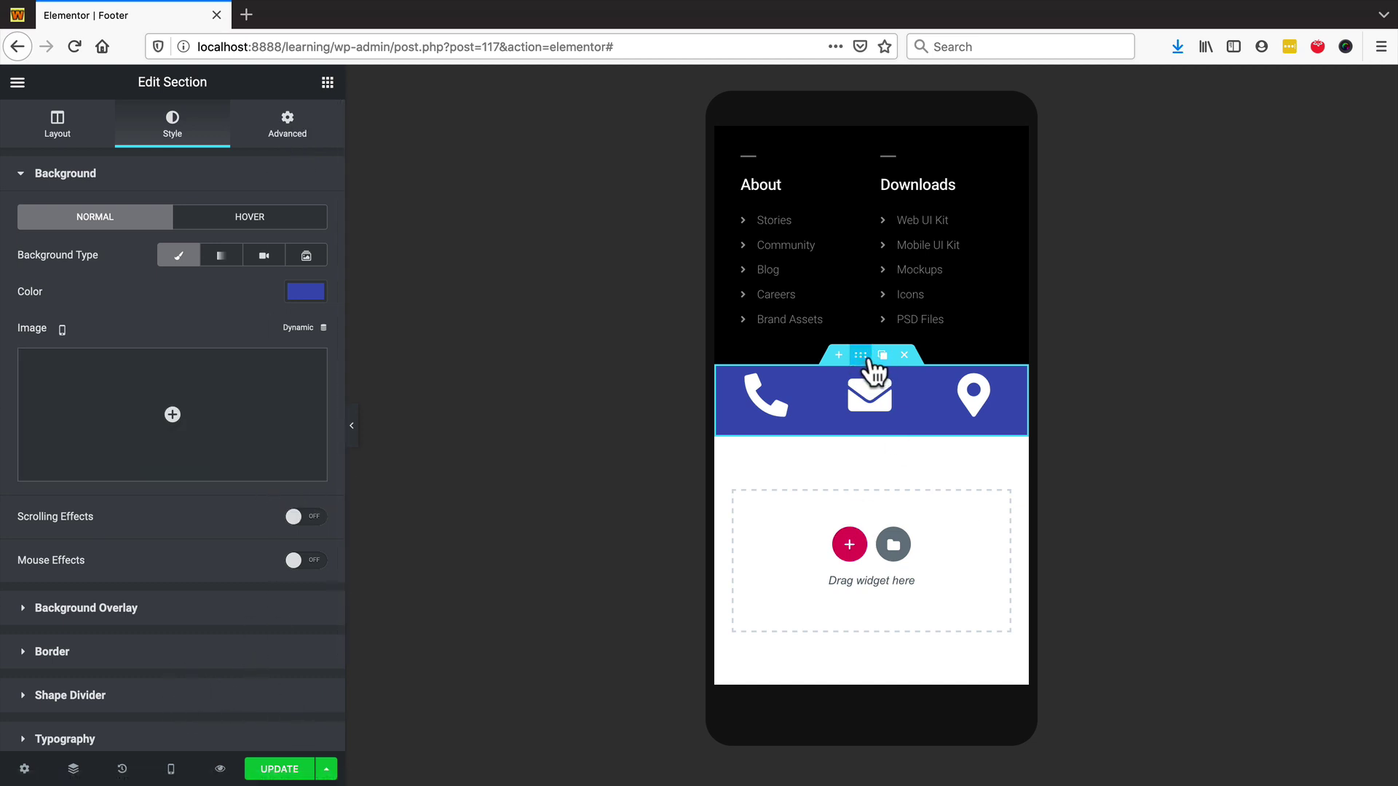
click(293, 129)
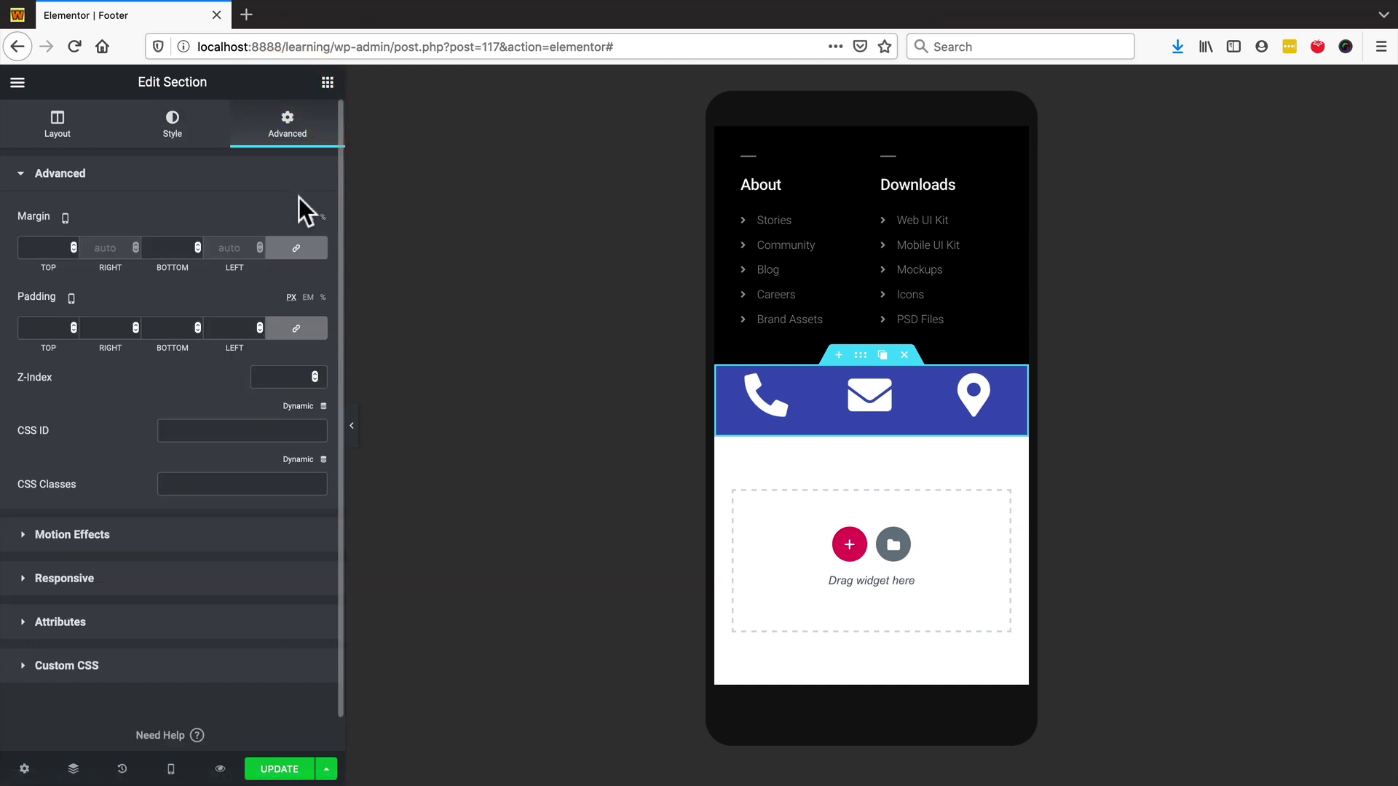
click(233, 581)
click(305, 438)
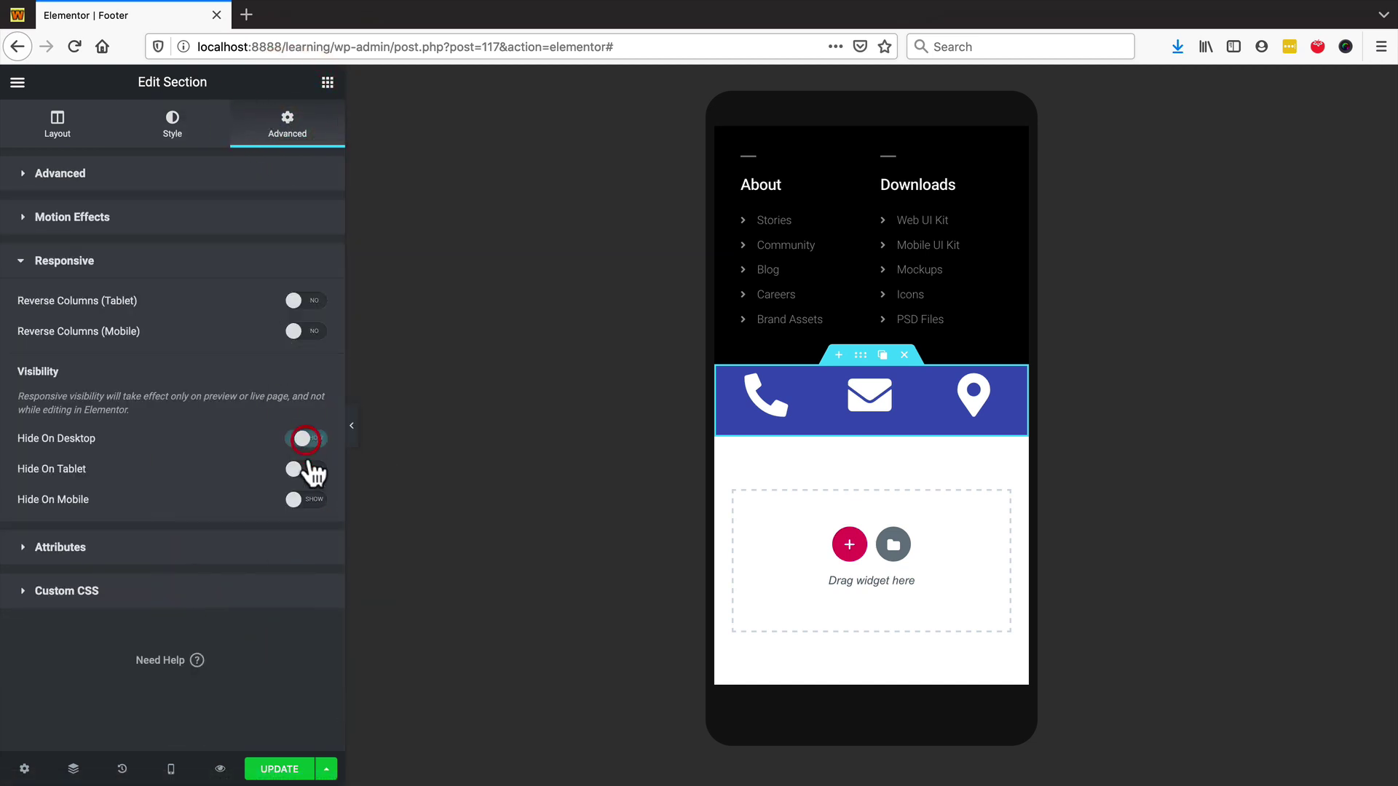
click(306, 469)
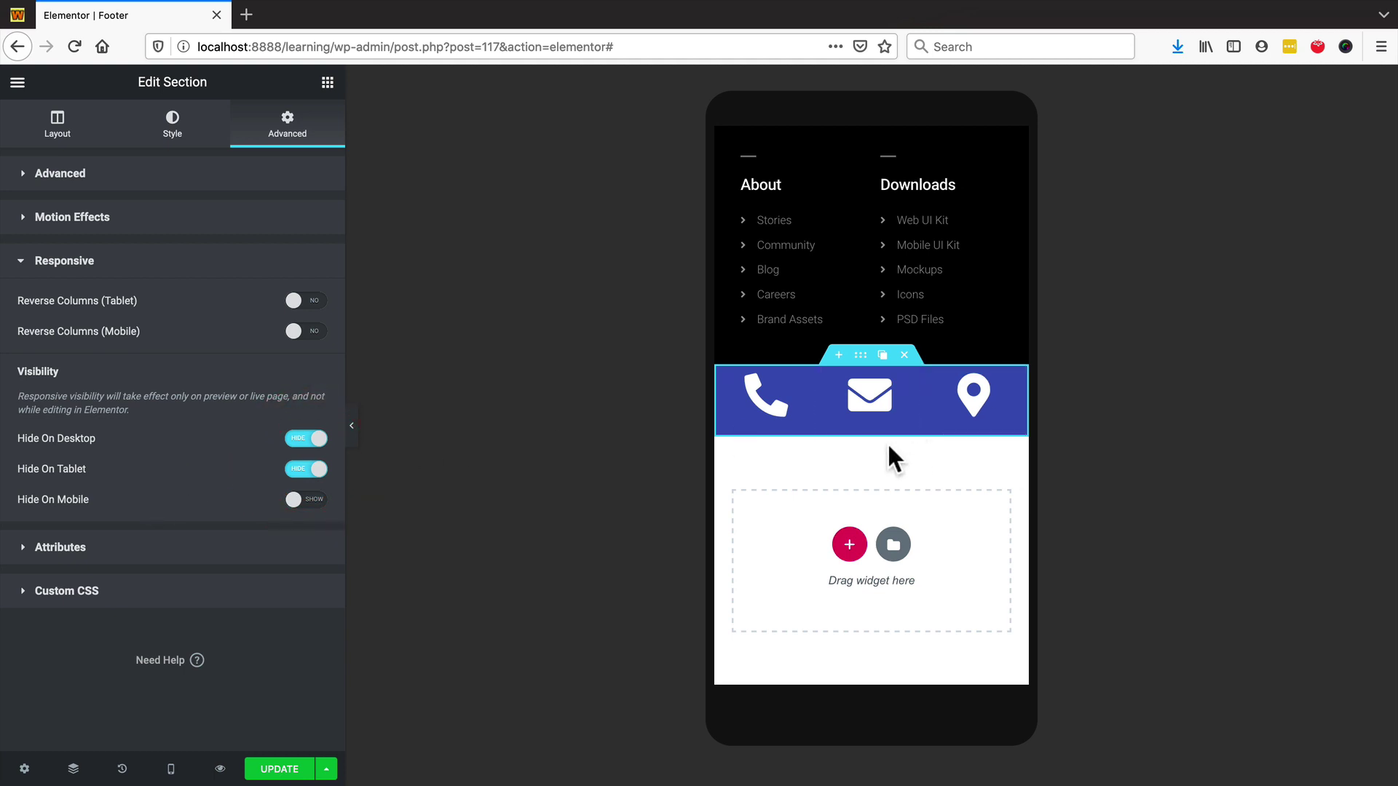
- Set the section's Motion Effects Sticky option to Bottom
click(225, 222)
click(201, 304)
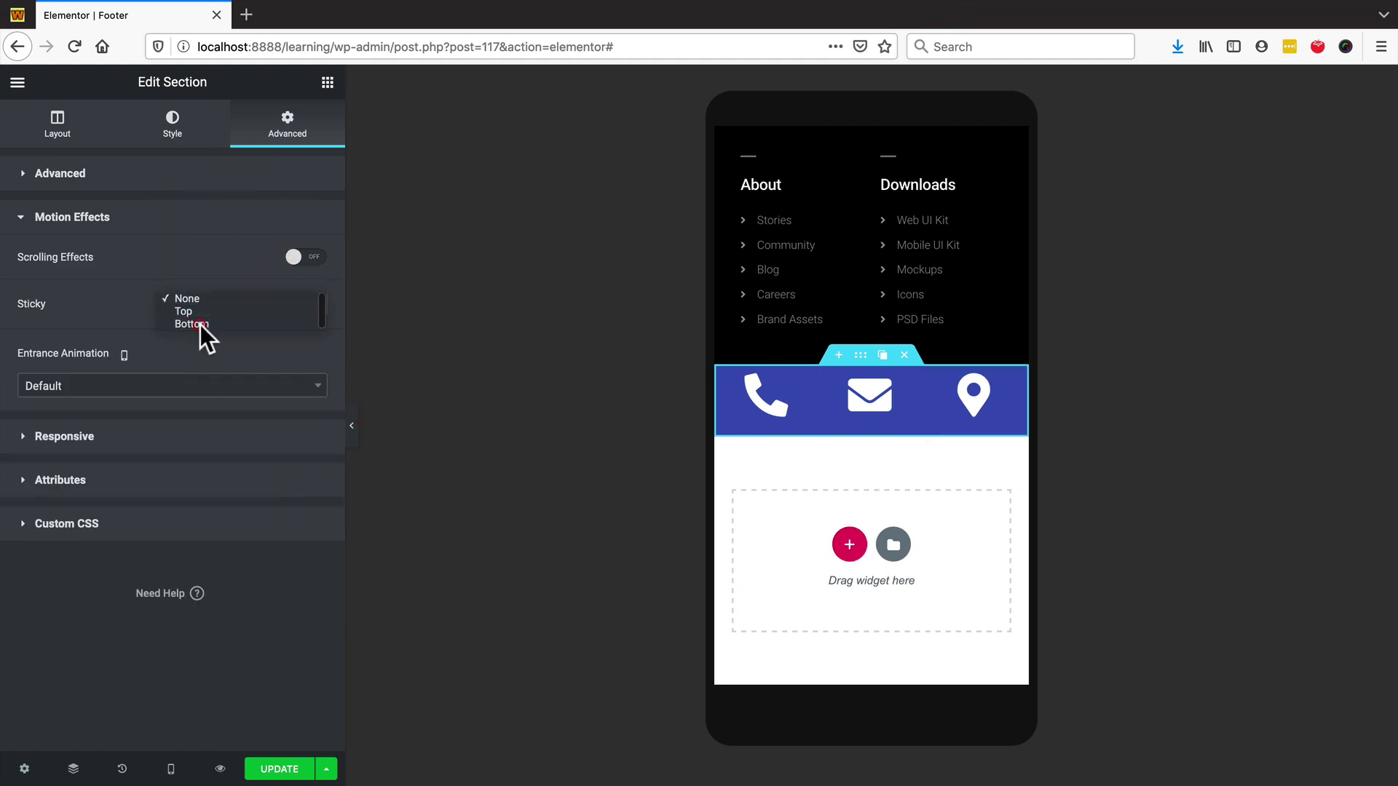
click(199, 325)
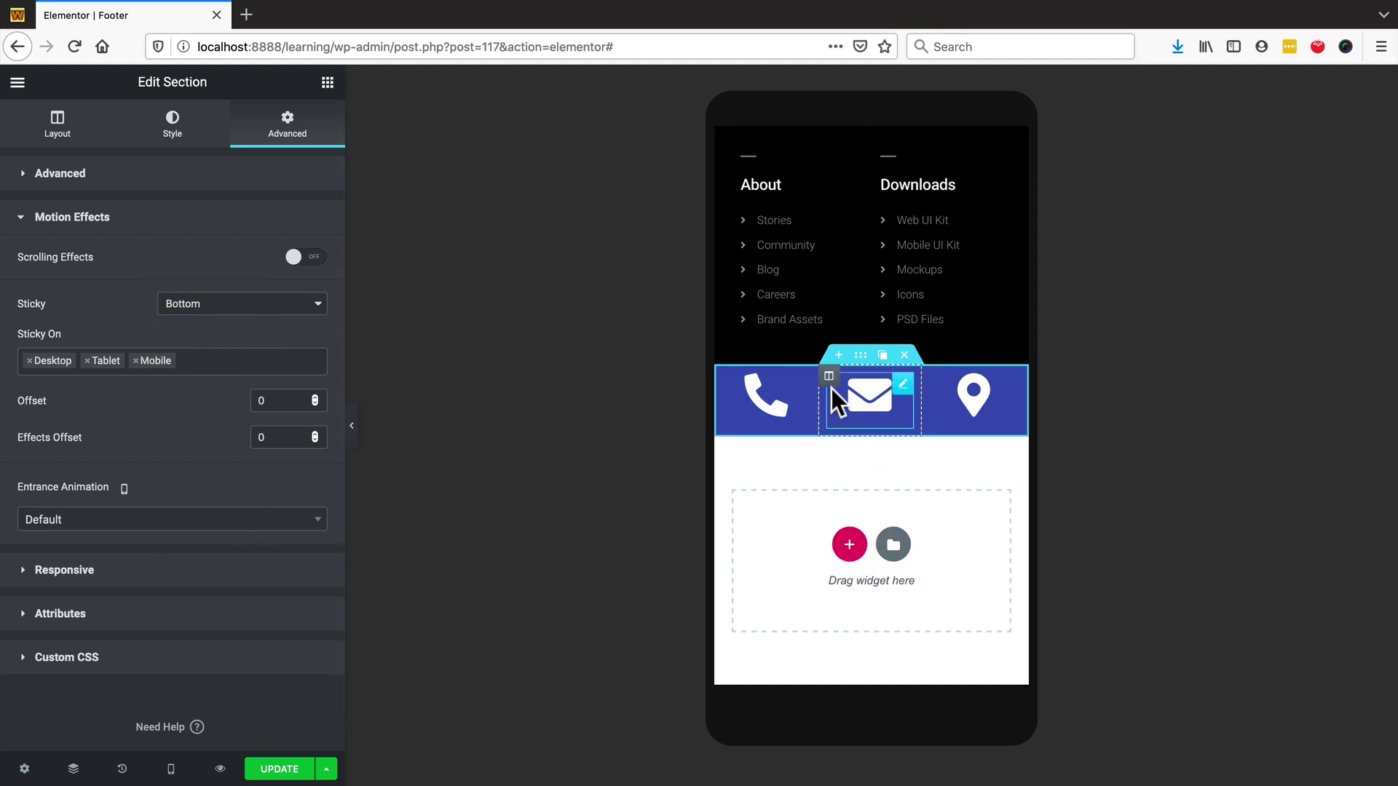
mouse_move(830, 380)
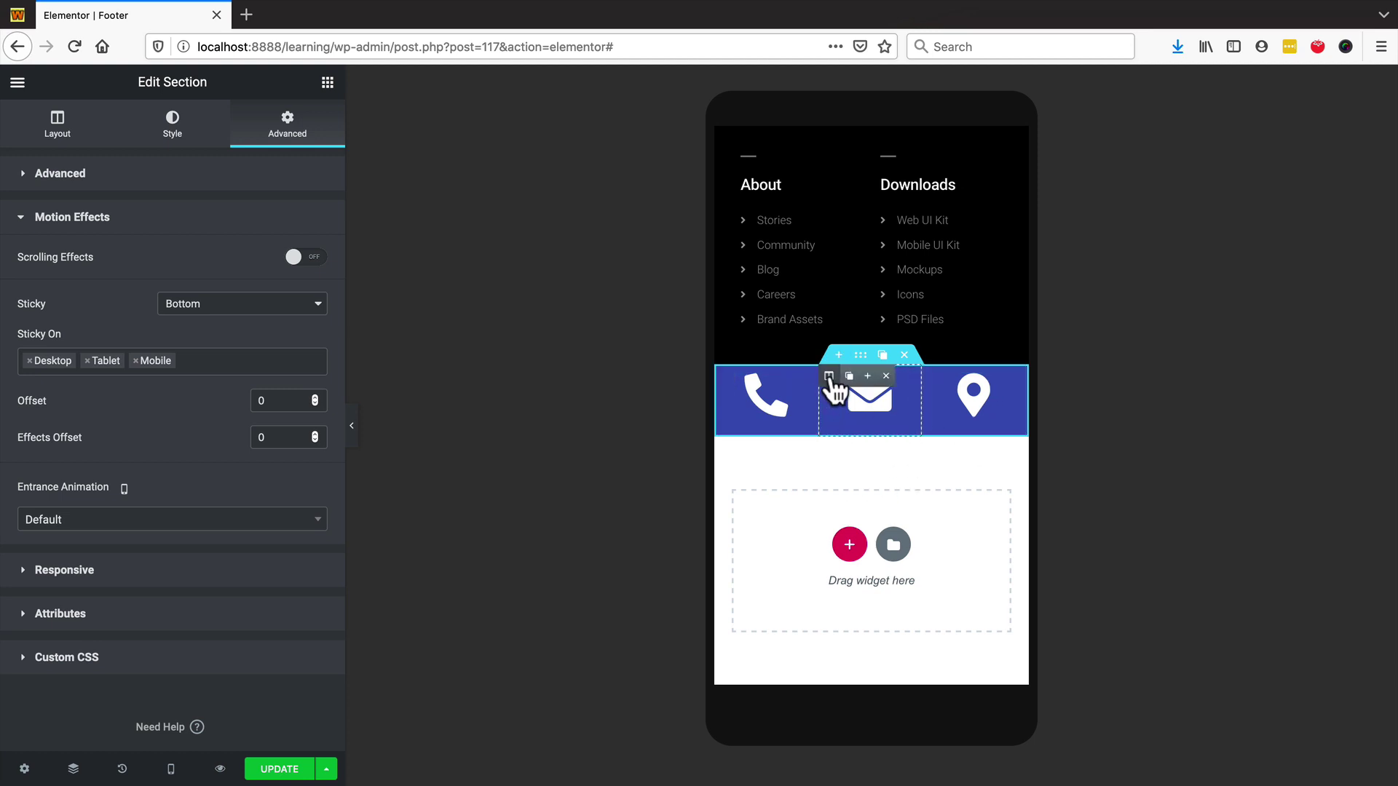
- Give the middle envelope column a solid border type
click(829, 377)
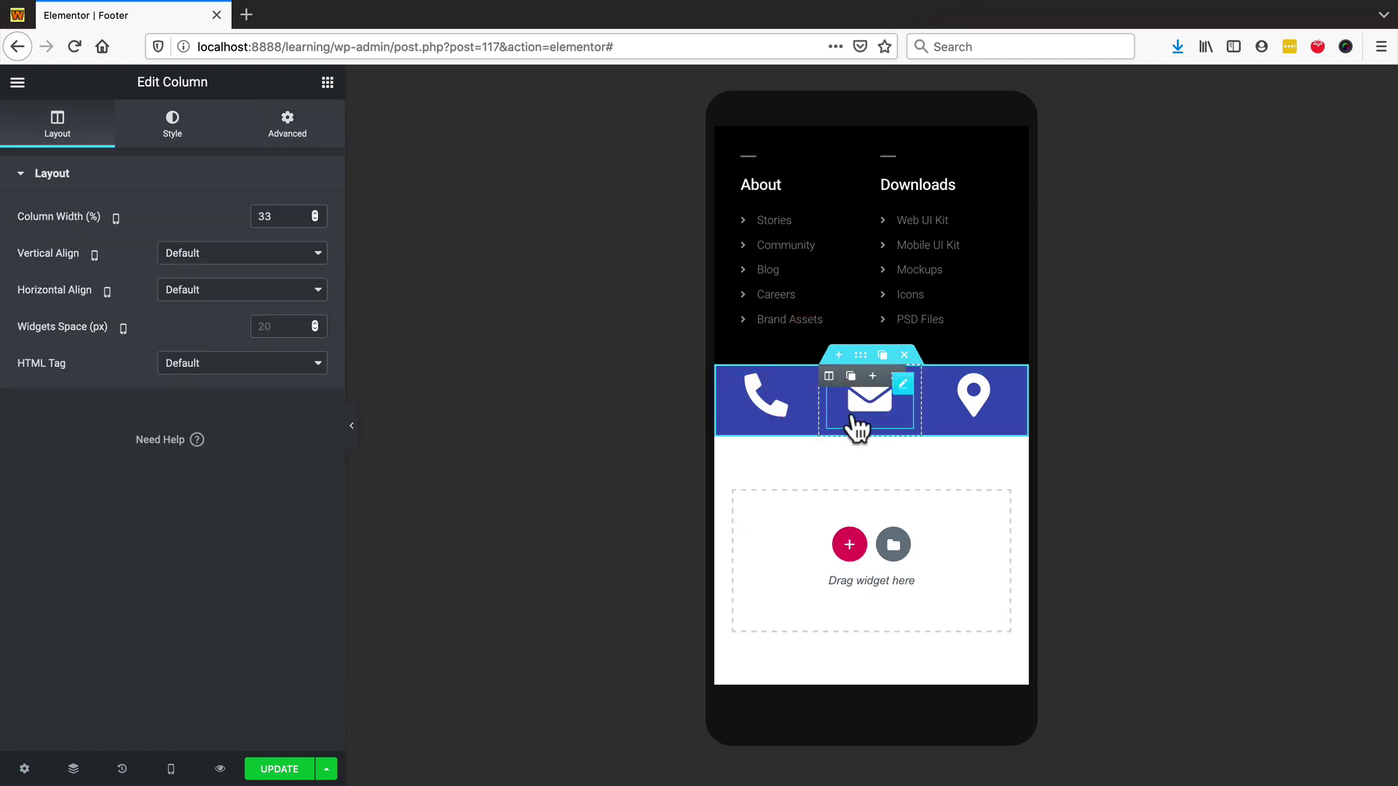
click(829, 377)
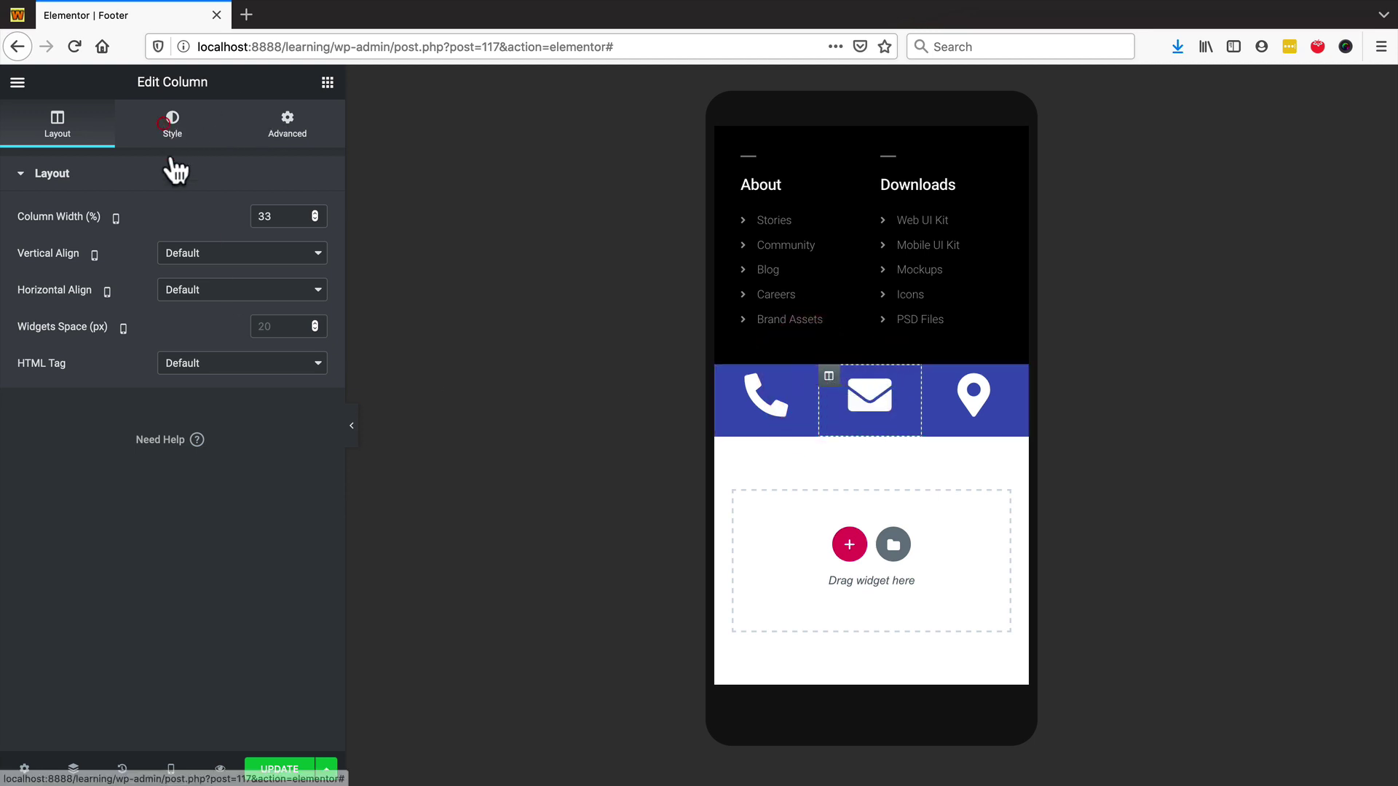
click(172, 126)
click(143, 313)
click(241, 298)
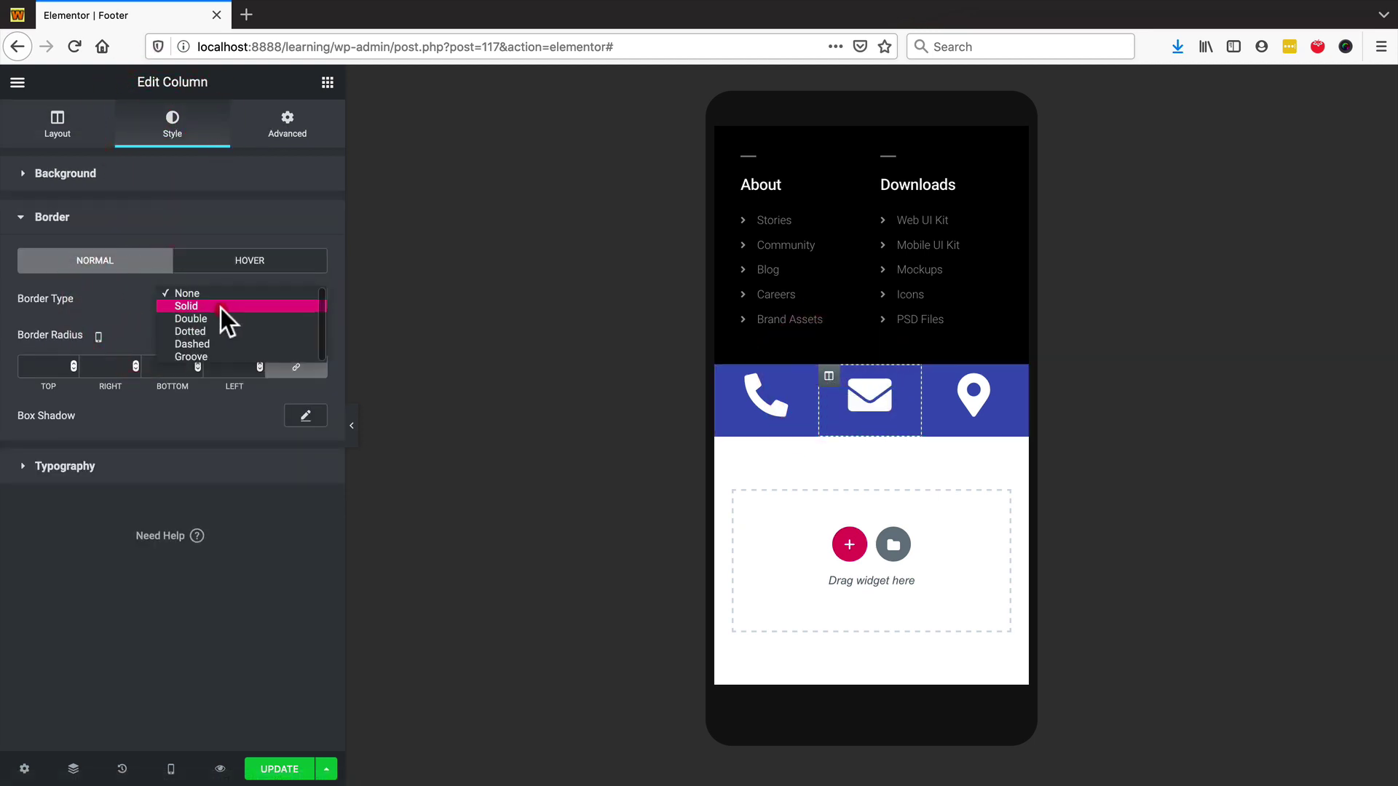
click(220, 307)
- Set the envelope column's left and right borders to 1 px in dark blue #2B376F
click(312, 359)
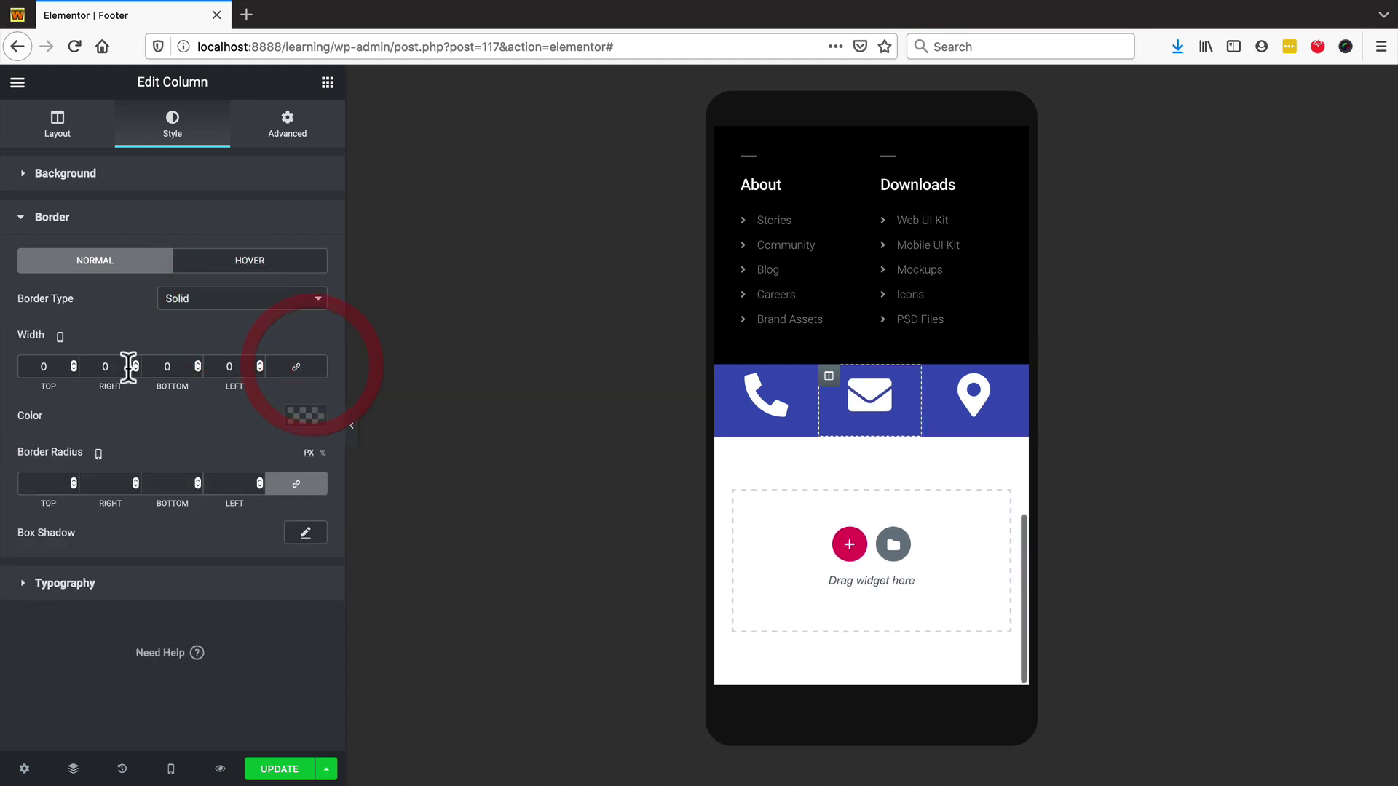
click(58, 363)
click(260, 363)
click(306, 415)
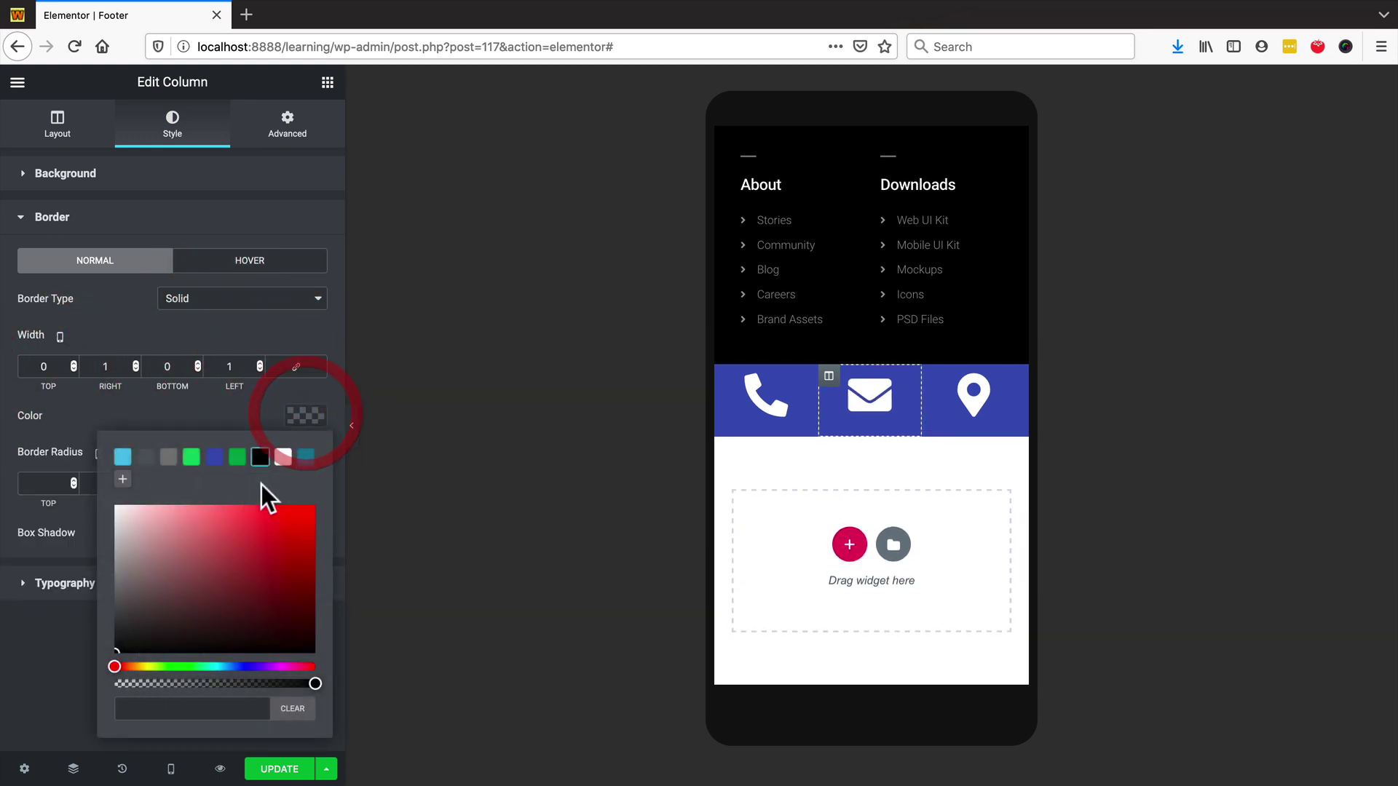
click(212, 458)
drag(238, 562, 237, 588)
click(352, 425)
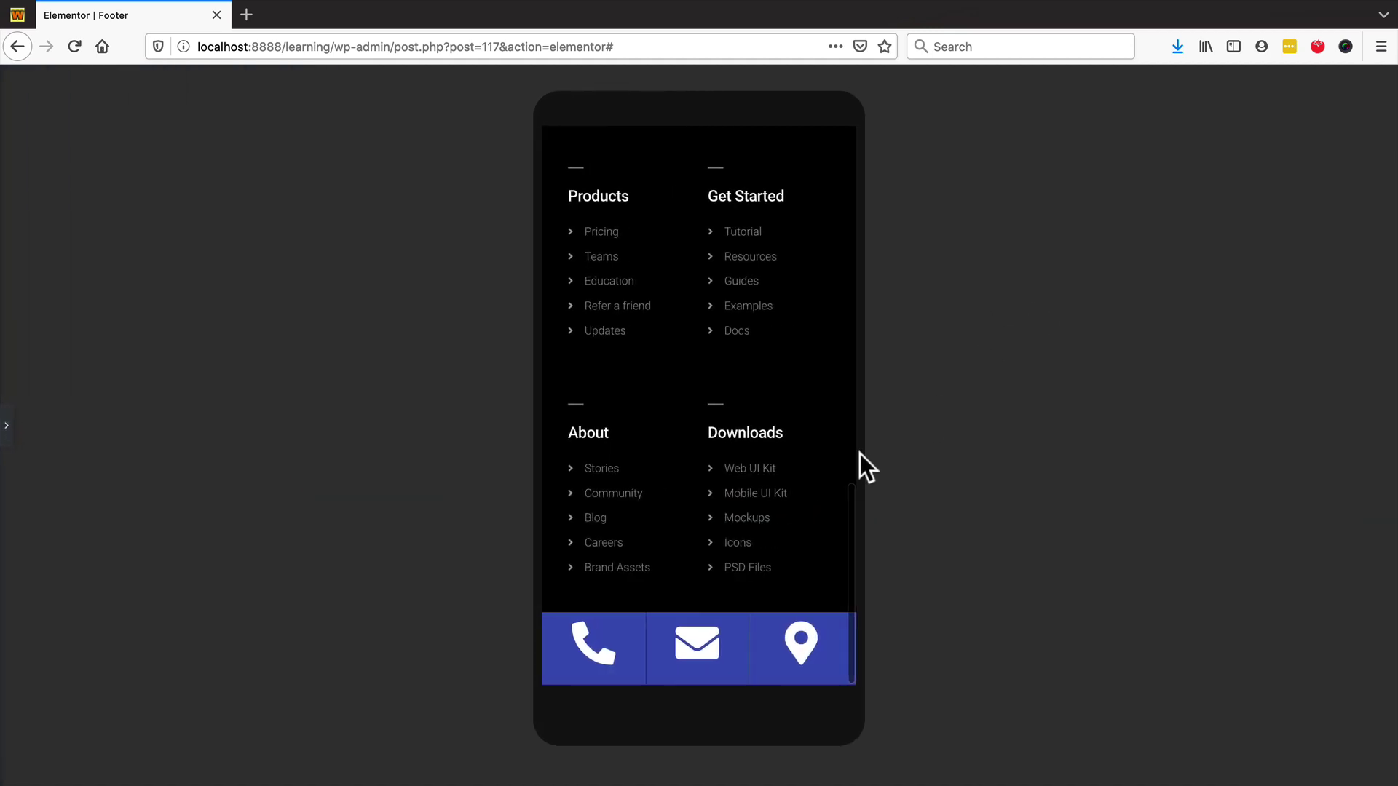
click(8, 426)
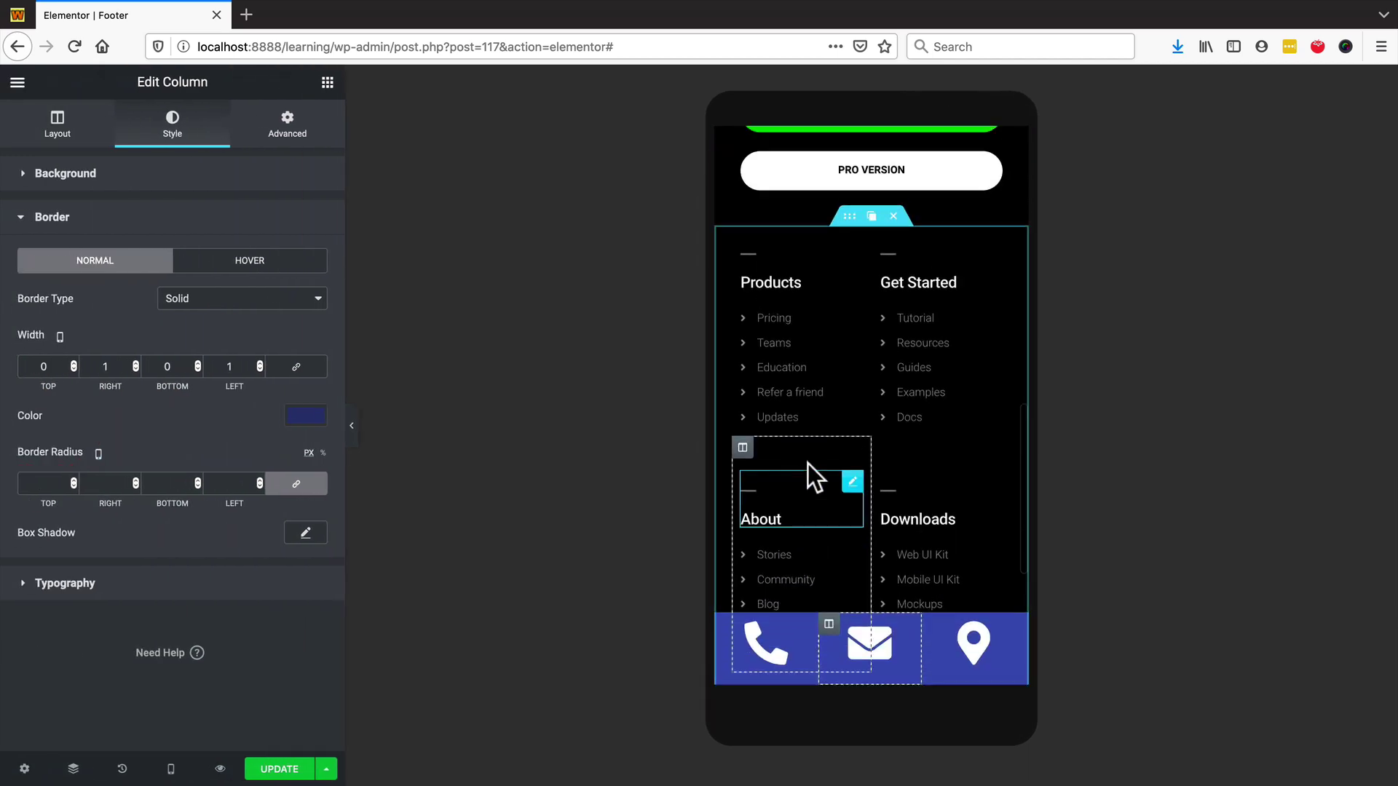
scroll(815, 455, up, 10)
scroll(813, 447, down, 12)
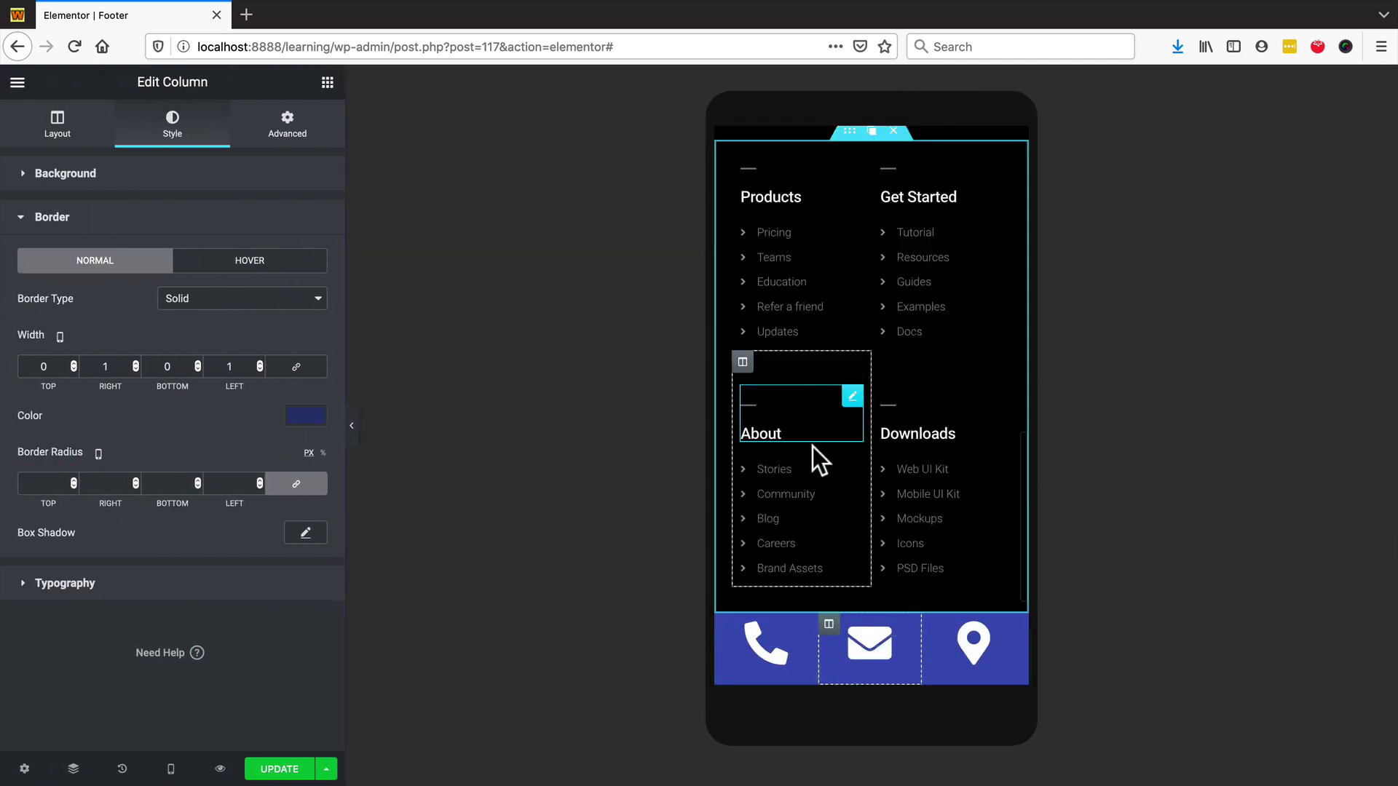
scroll(813, 447, down, 5)
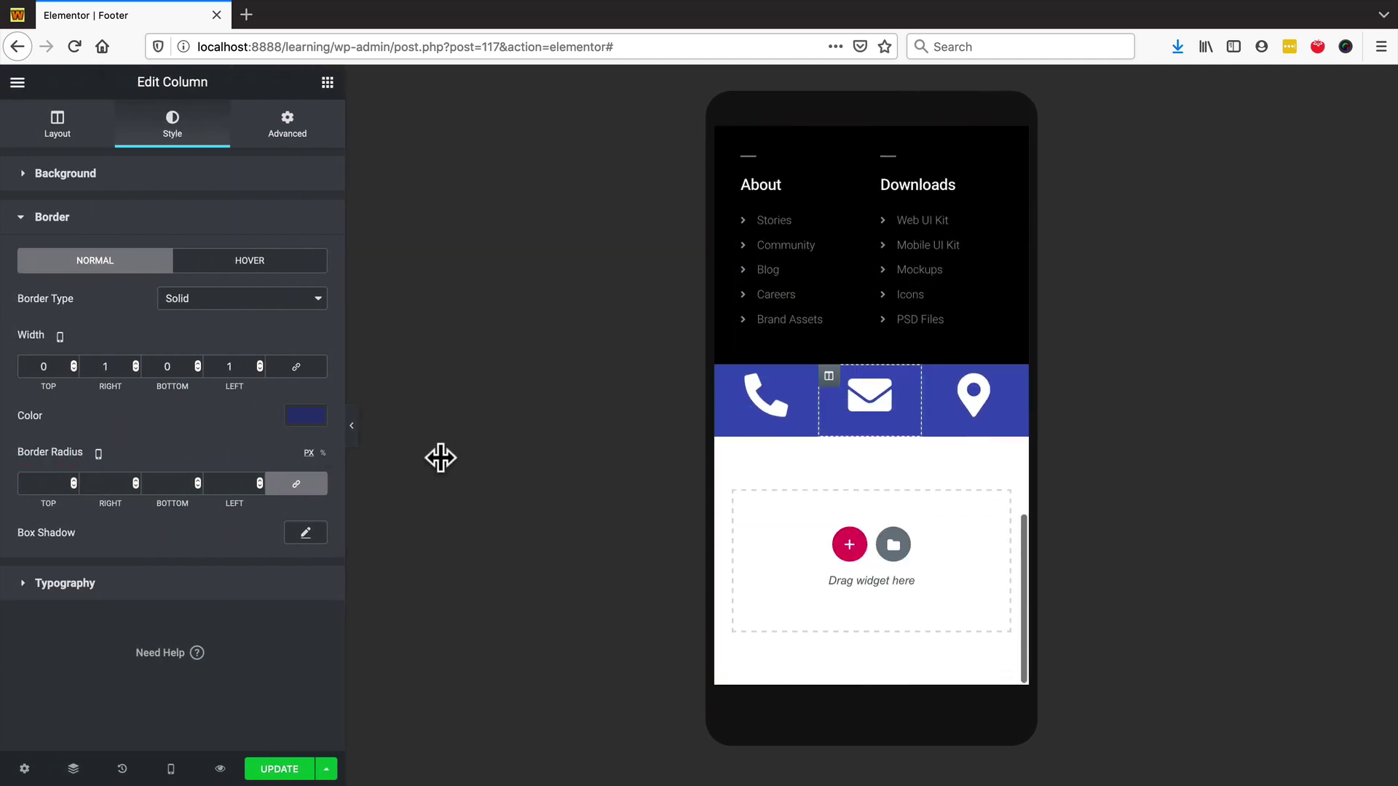
- Clear the envelope icon's old phone link to make way for a mailto address
click(757, 413)
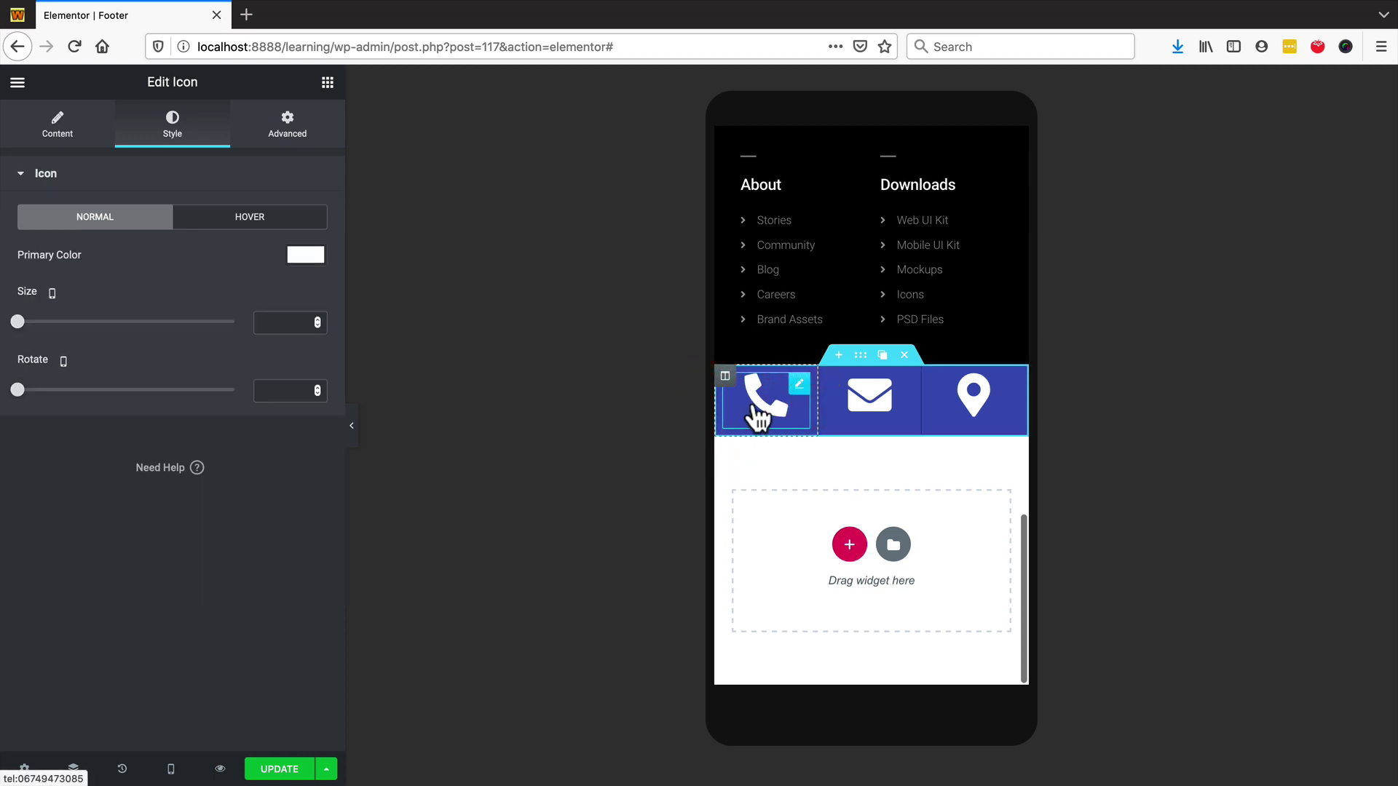
click(80, 138)
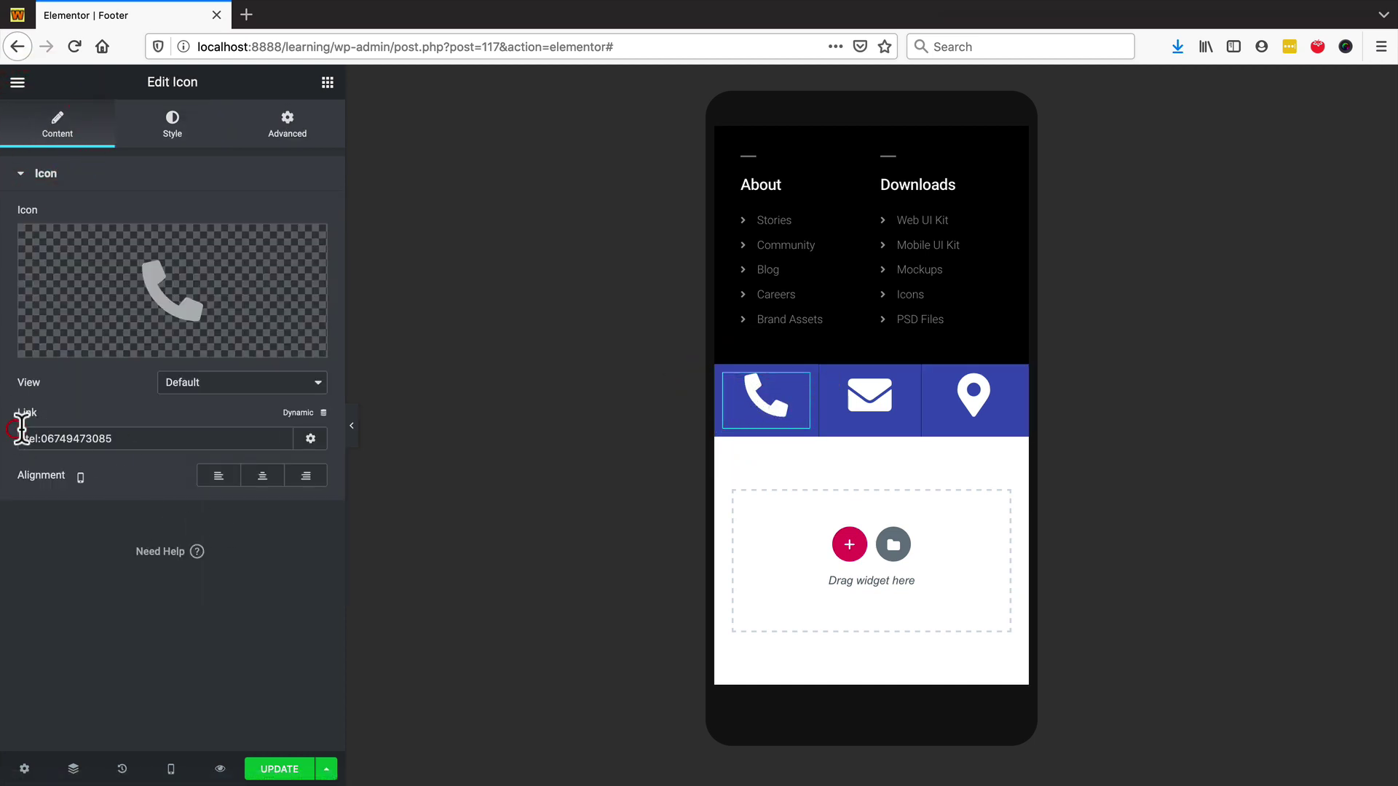
click(881, 409)
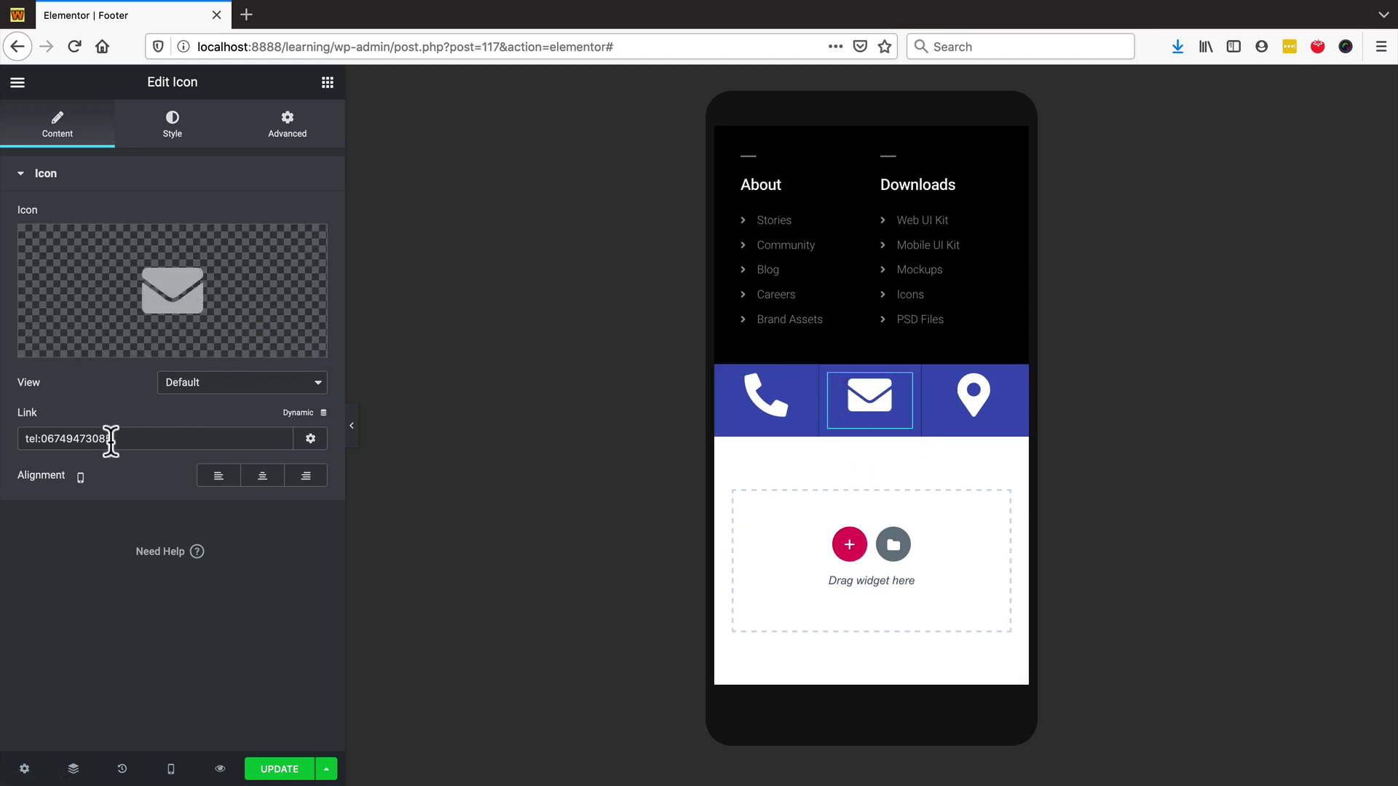
click(80, 438)
key(ctrl+a)
key(BackSpace)
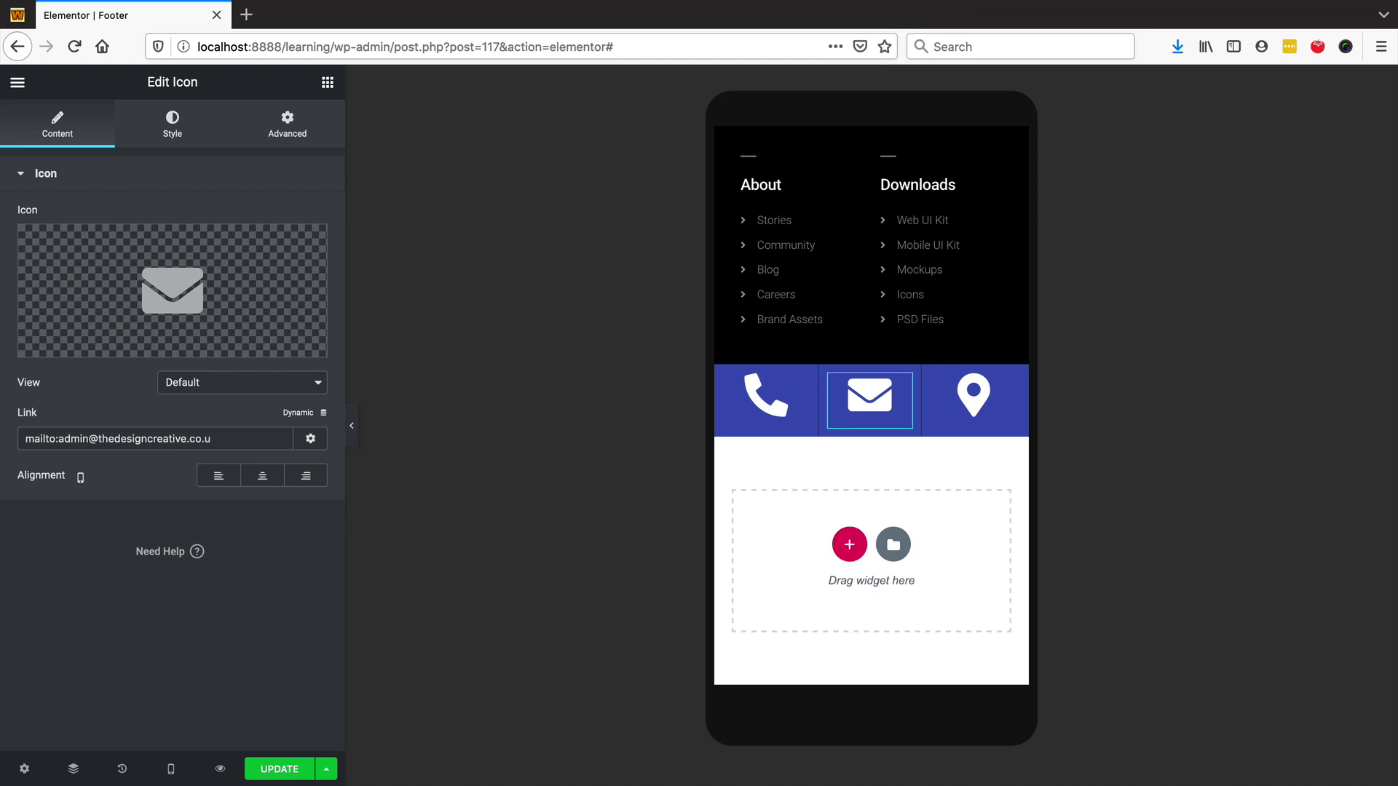
click(976, 414)
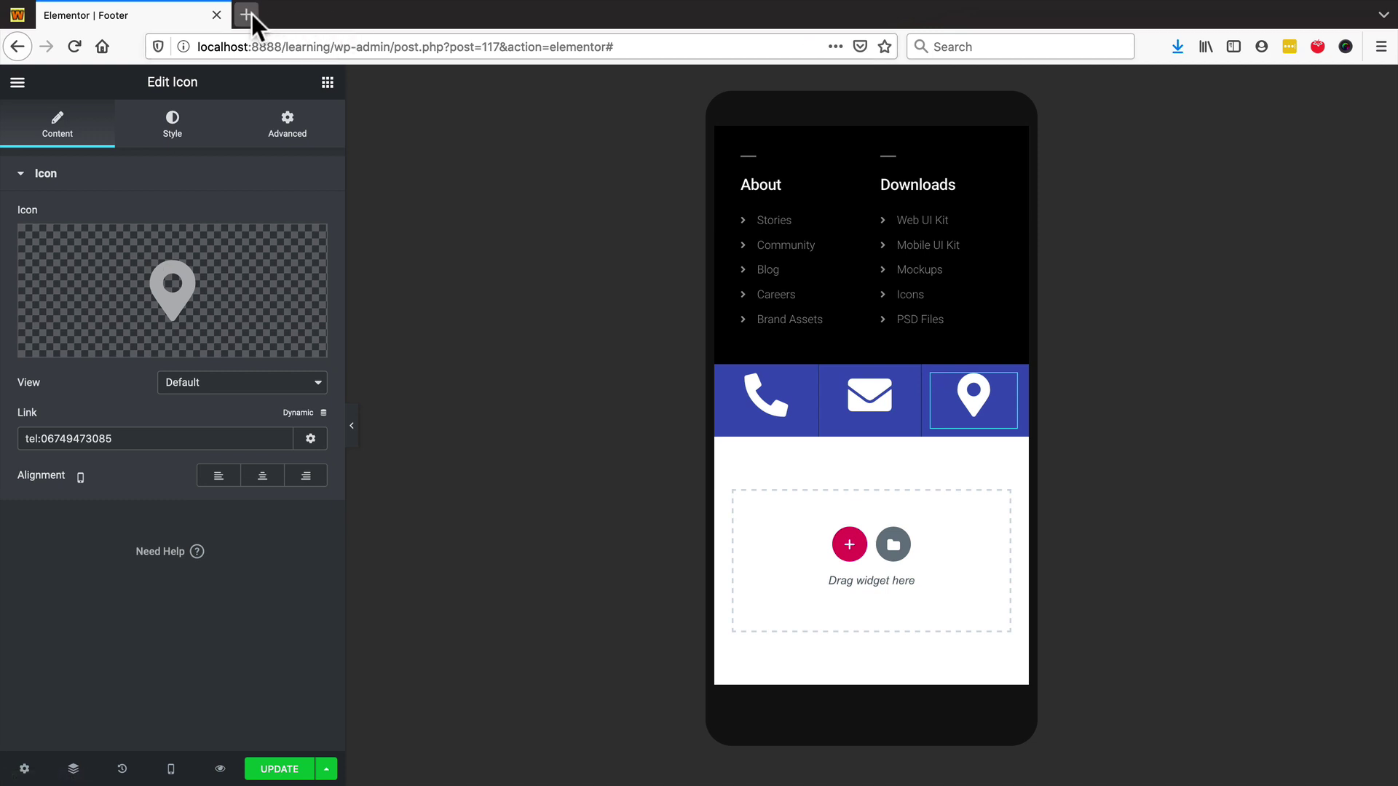
click(394, 46)
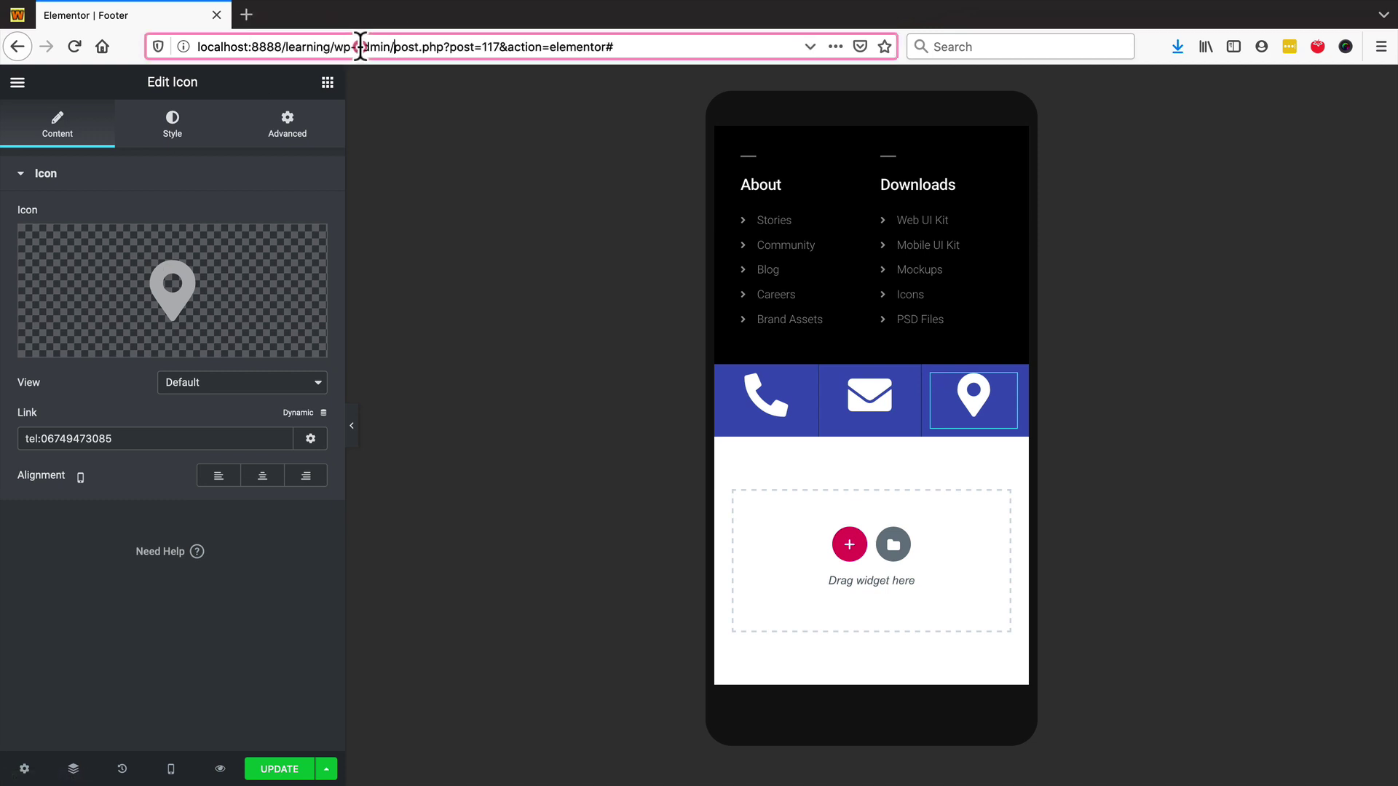
key(shift+Home)
key(ctrl+c)
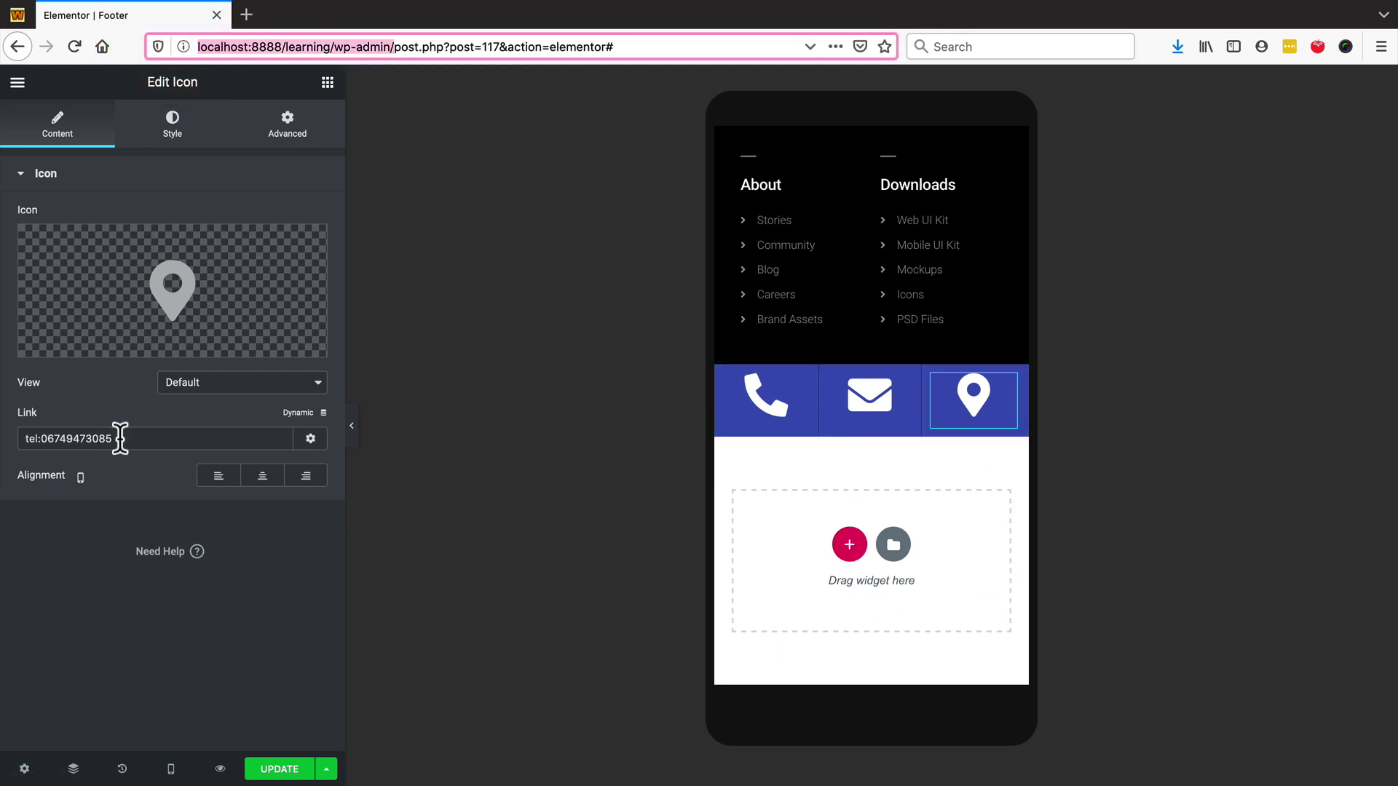
drag(120, 438, 6, 437)
key(ctrl+v)
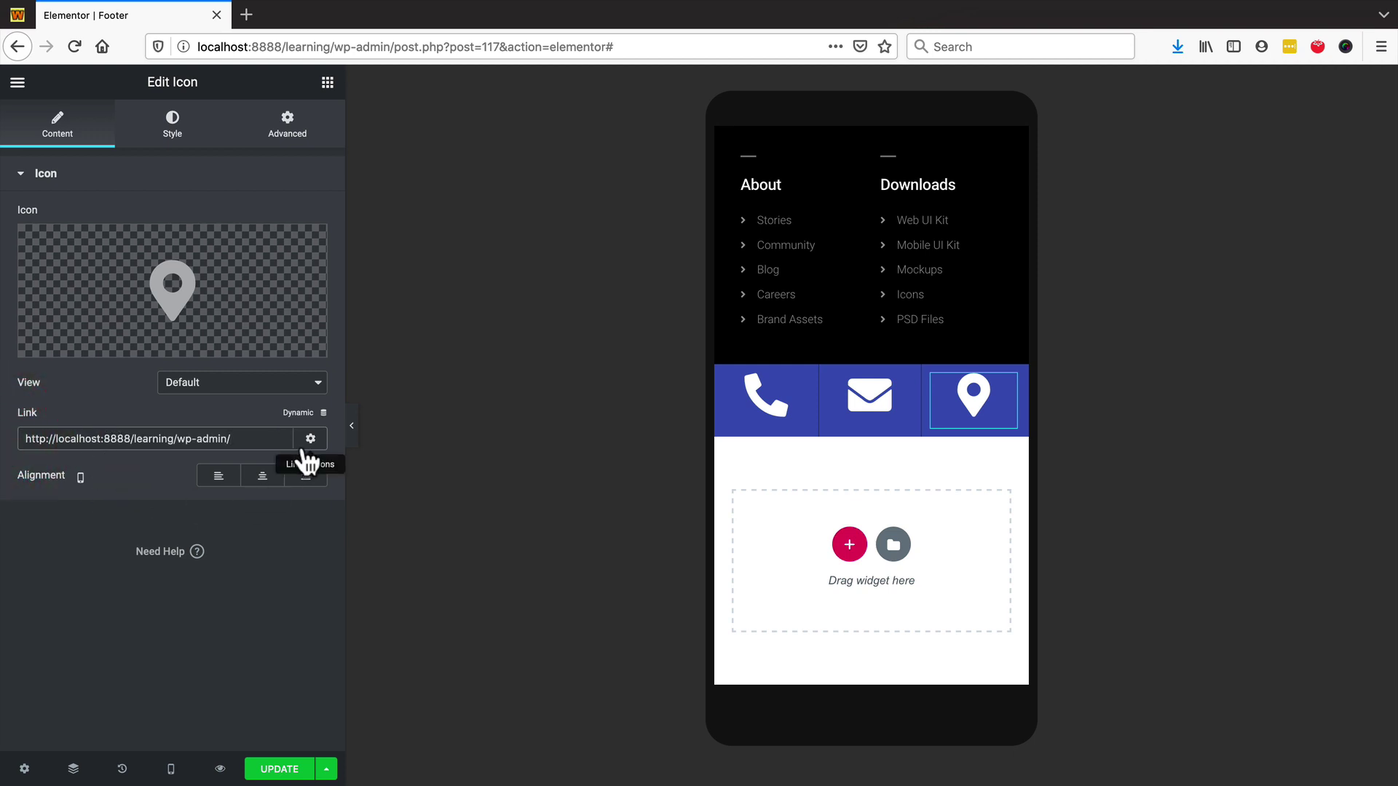
click(311, 439)
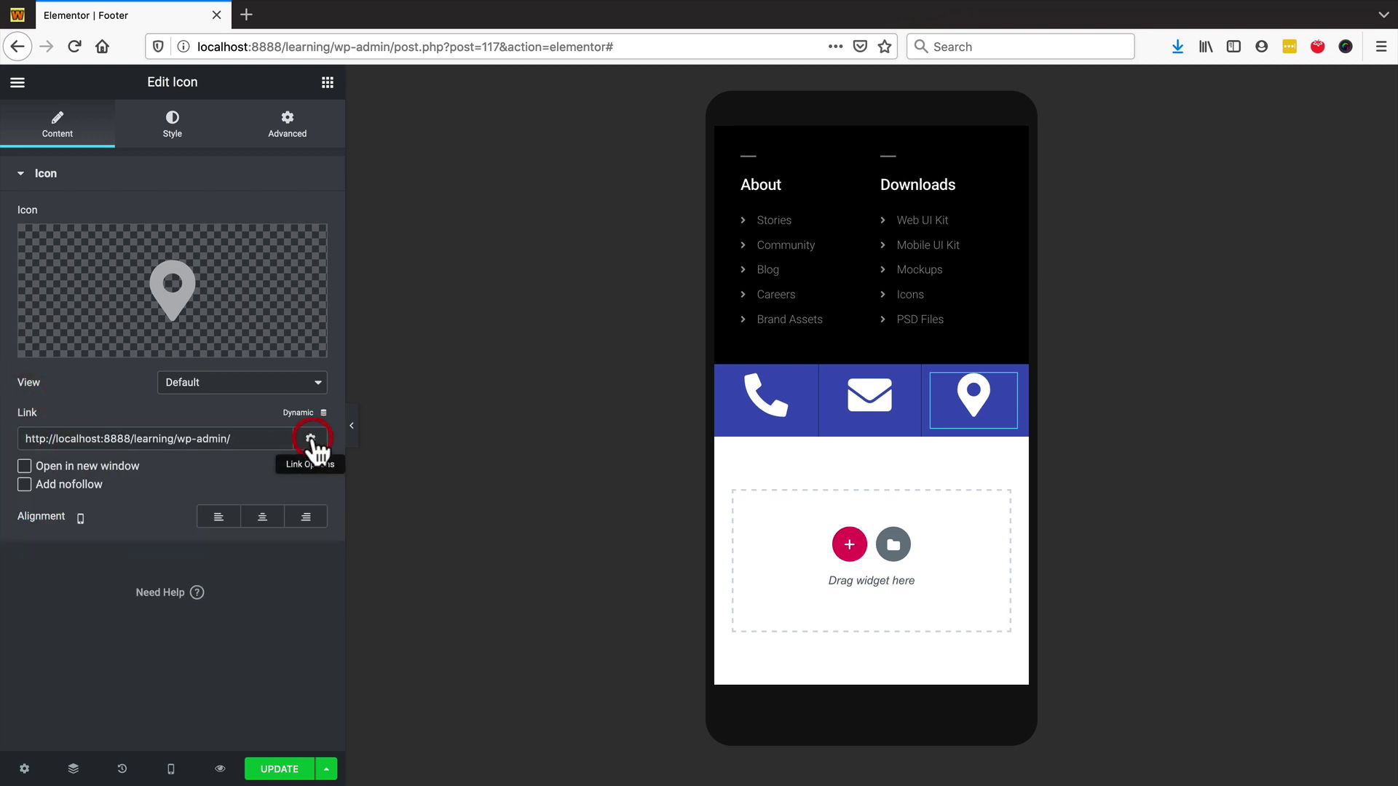
click(24, 467)
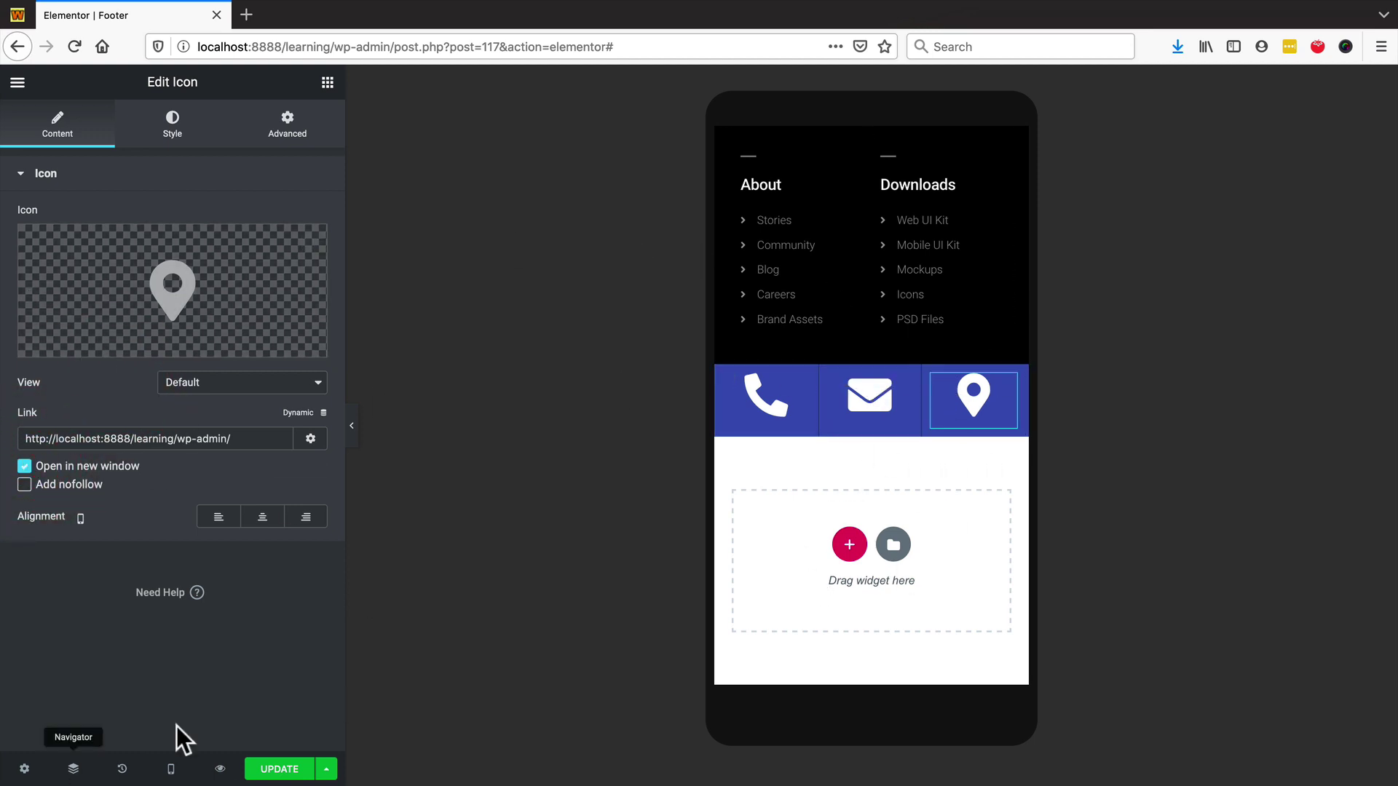
- Save the footer changes and confirm the icon bar stays pinned while the mobile preview scrolls
click(268, 774)
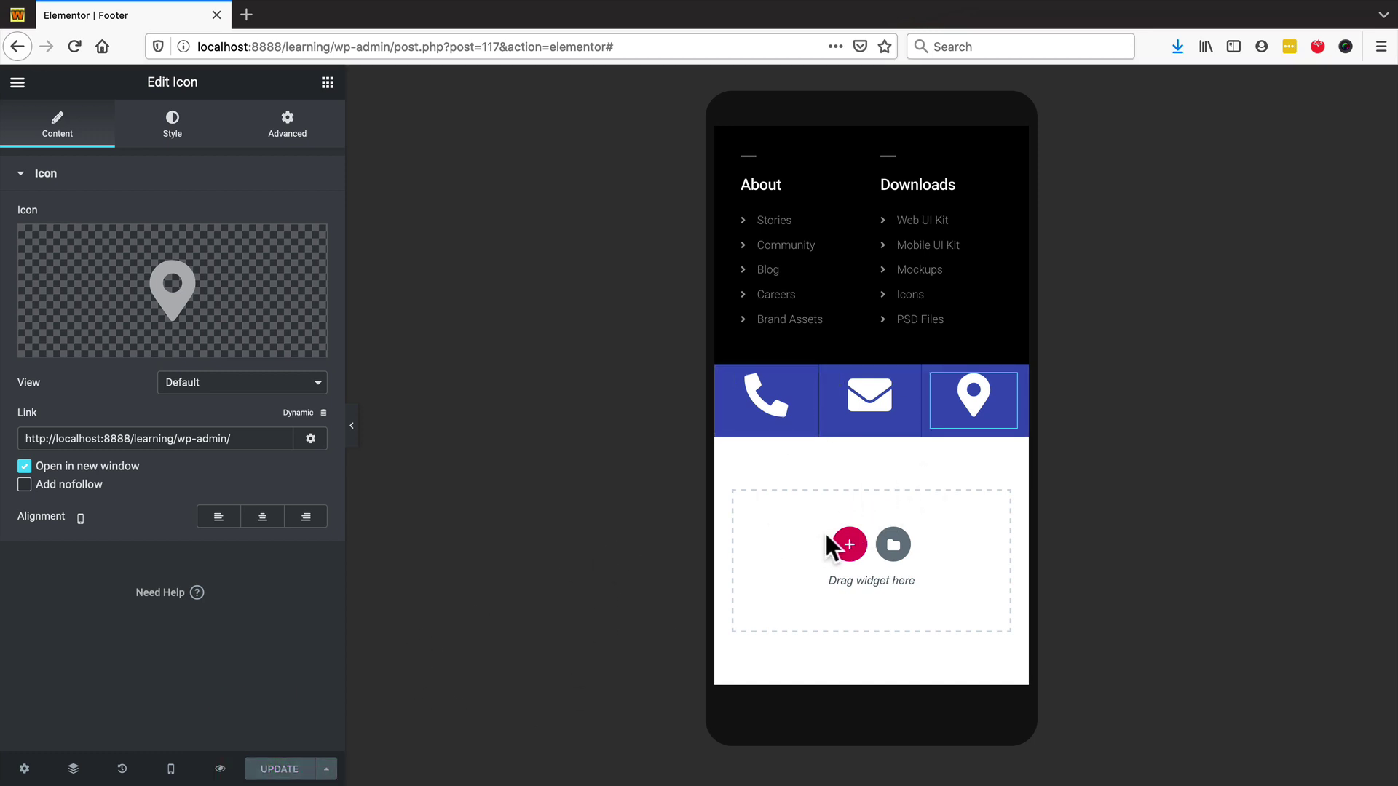
scroll(855, 355, up, 6)
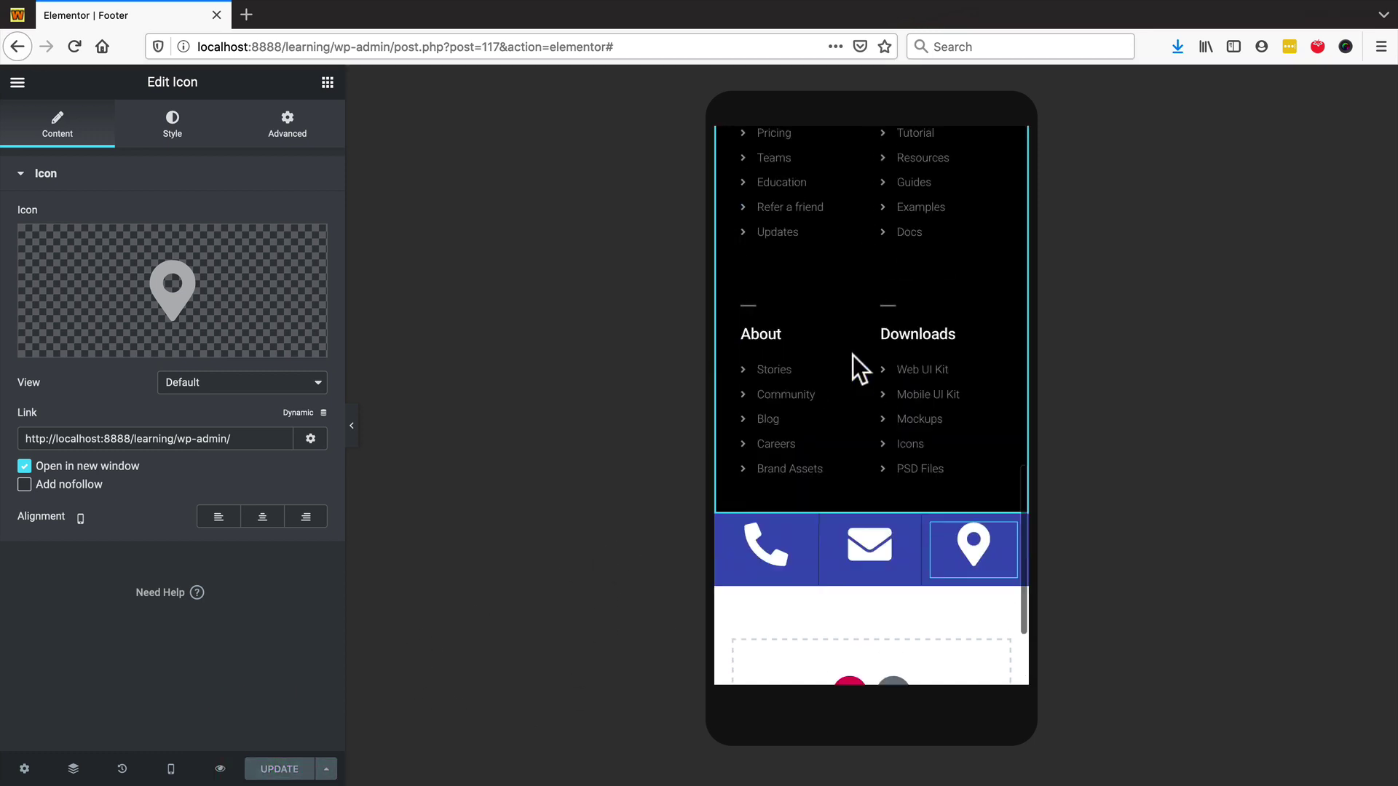
scroll(850, 351, up, 5)
scroll(849, 352, down, 10)
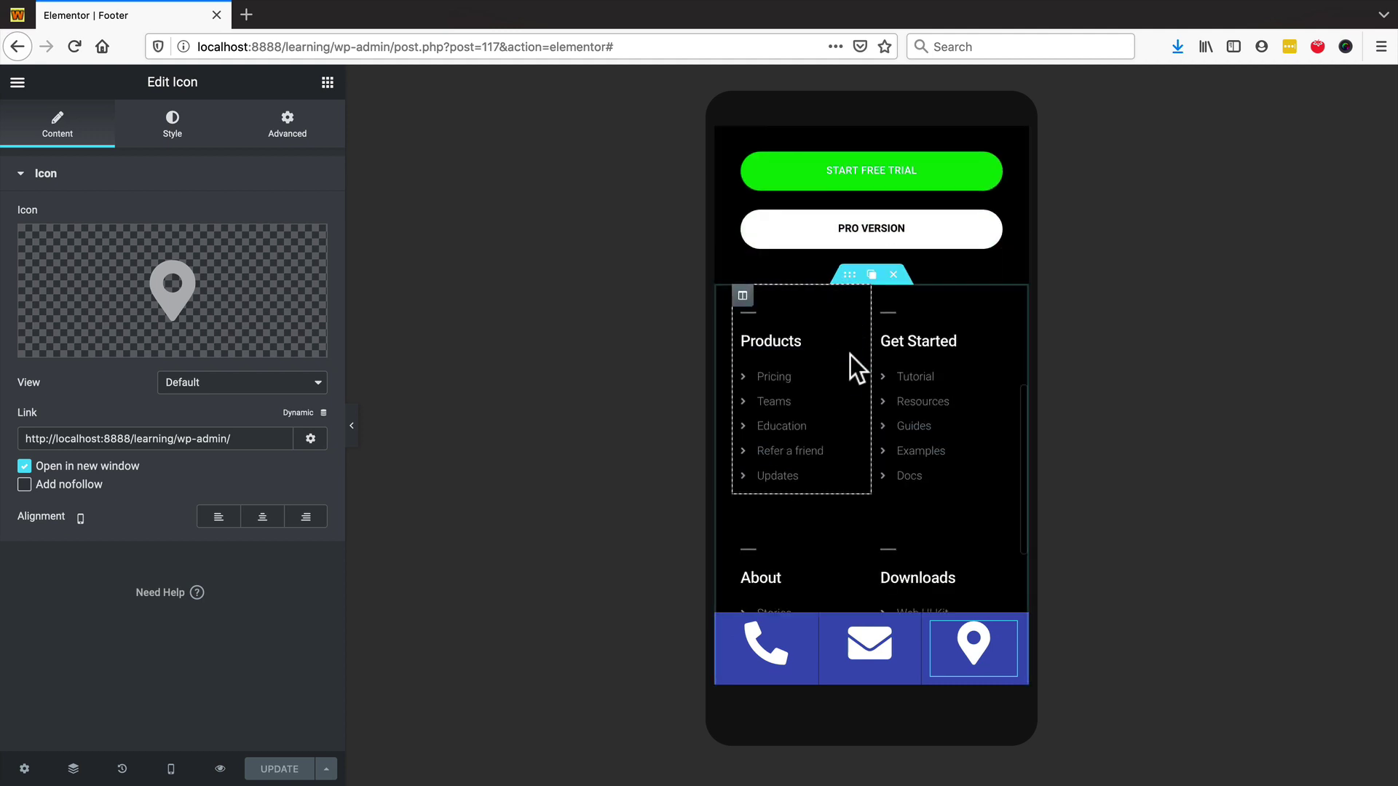
scroll(833, 389, up, 5)
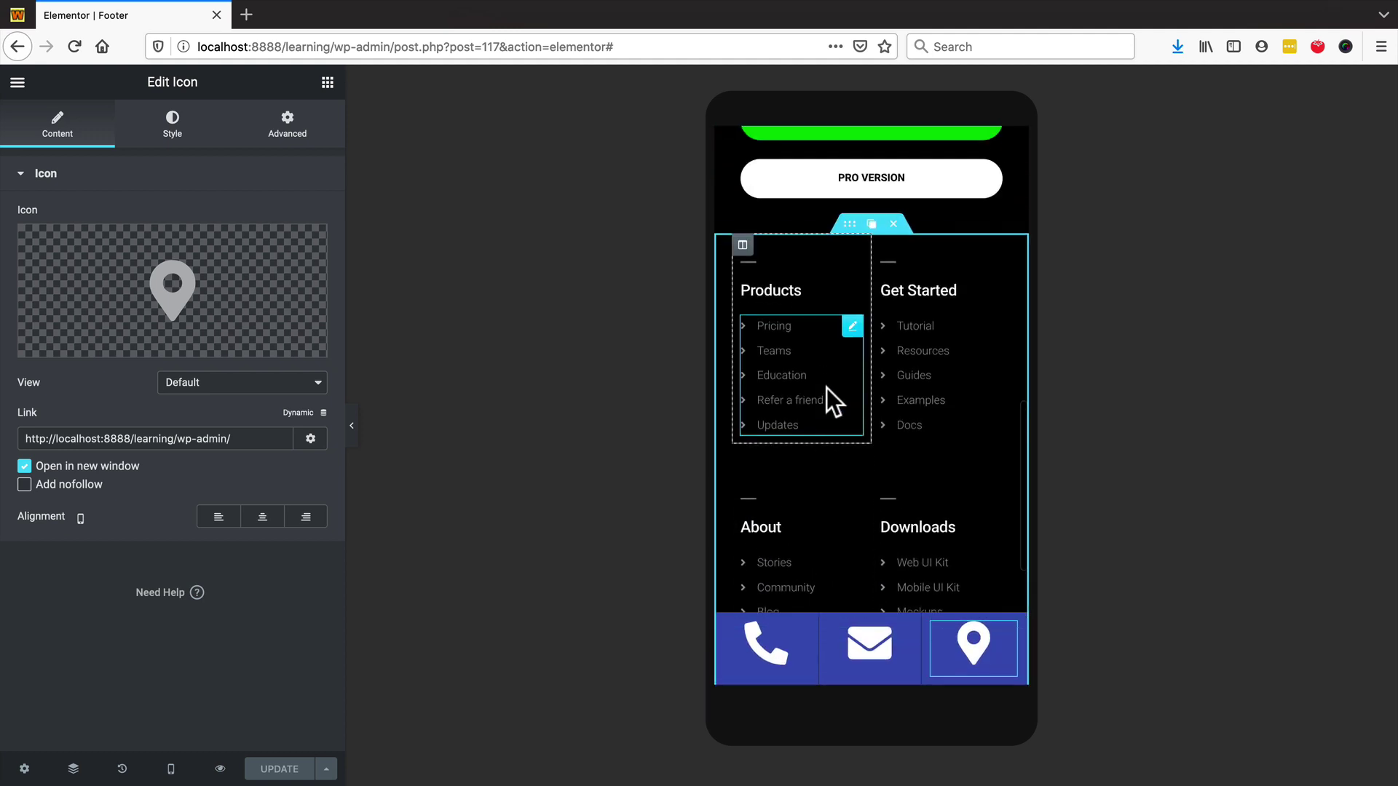